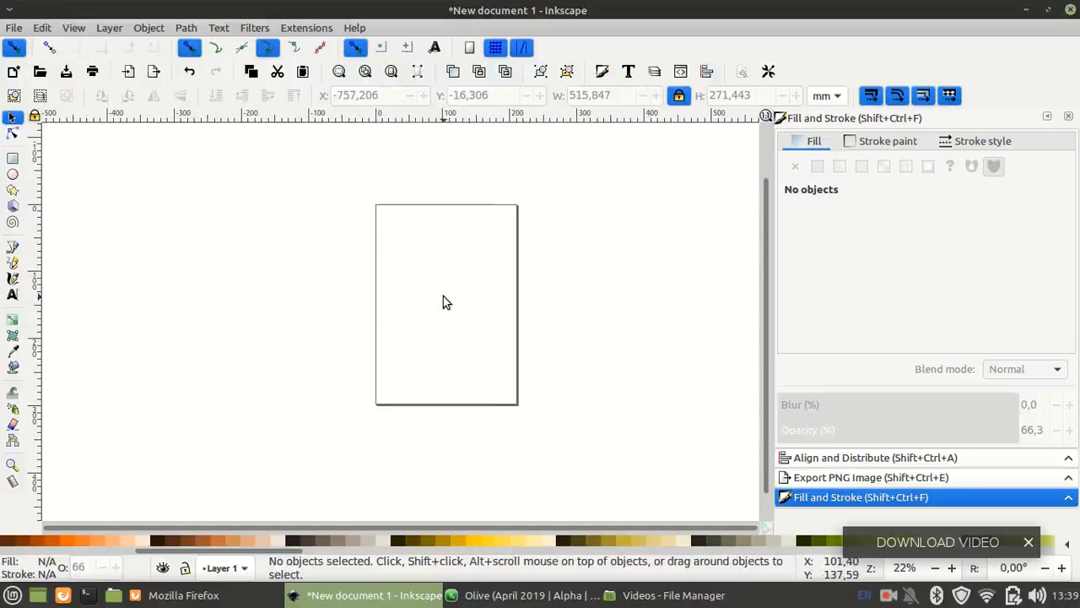
pyautogui.scroll(-1, 443, 302)
pyautogui.hscroll(4, 443, 302)
pyautogui.scroll(1, 443, 302)
pyautogui.hscroll(-2, 443, 302)
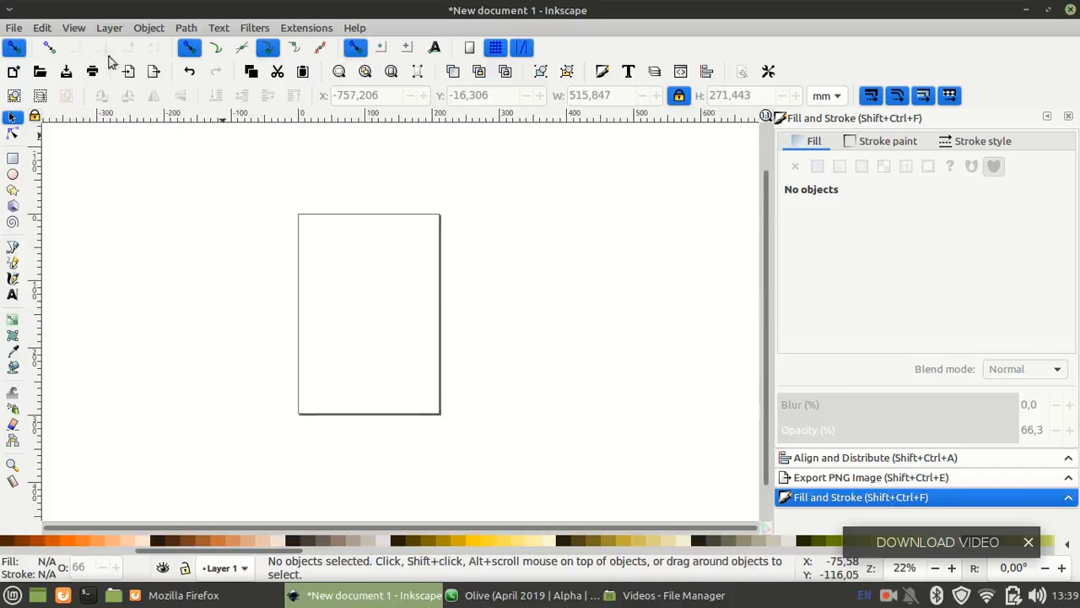
pyautogui.click(43, 28)
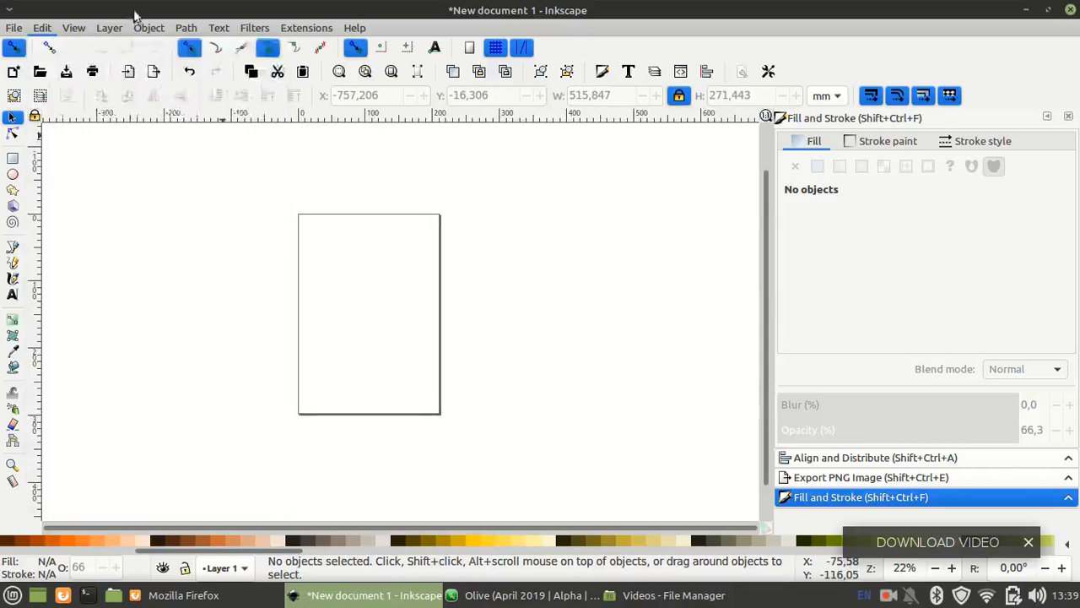
pyautogui.click(668, 44)
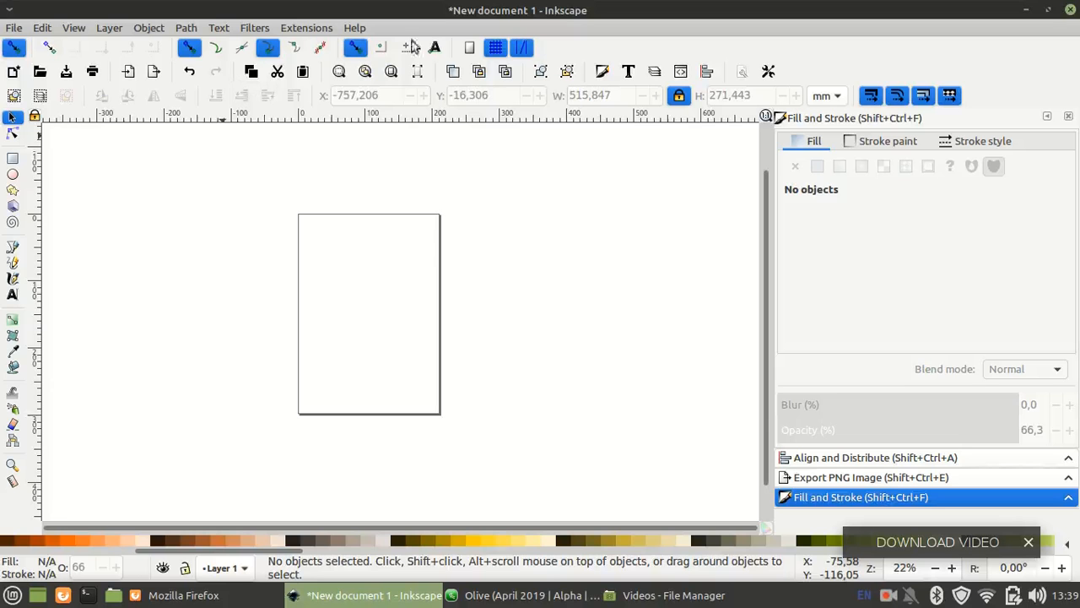
pyautogui.click(74, 28)
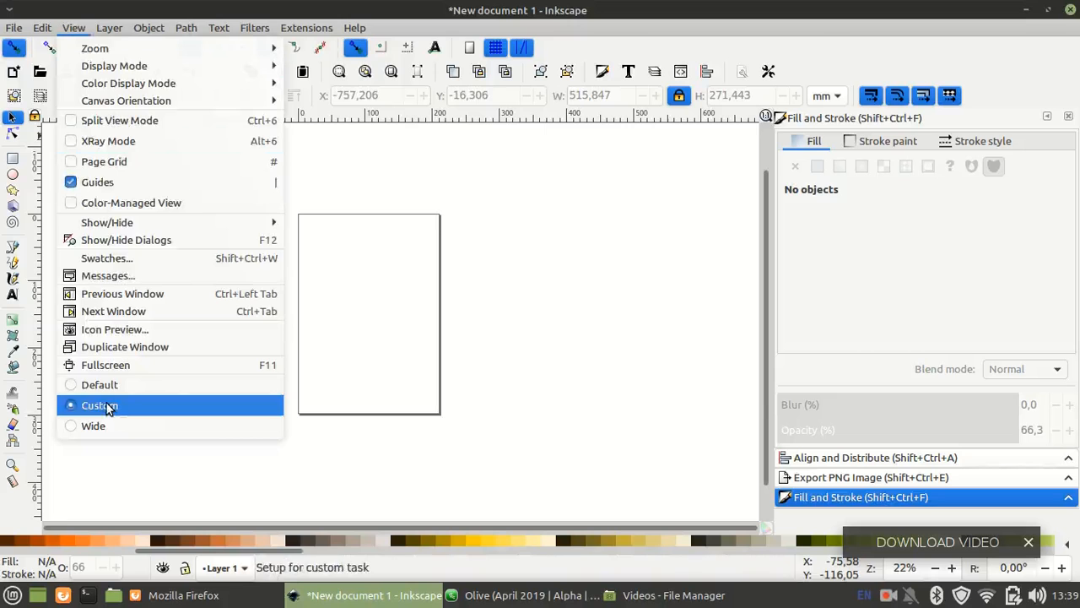
pyautogui.click(731, 54)
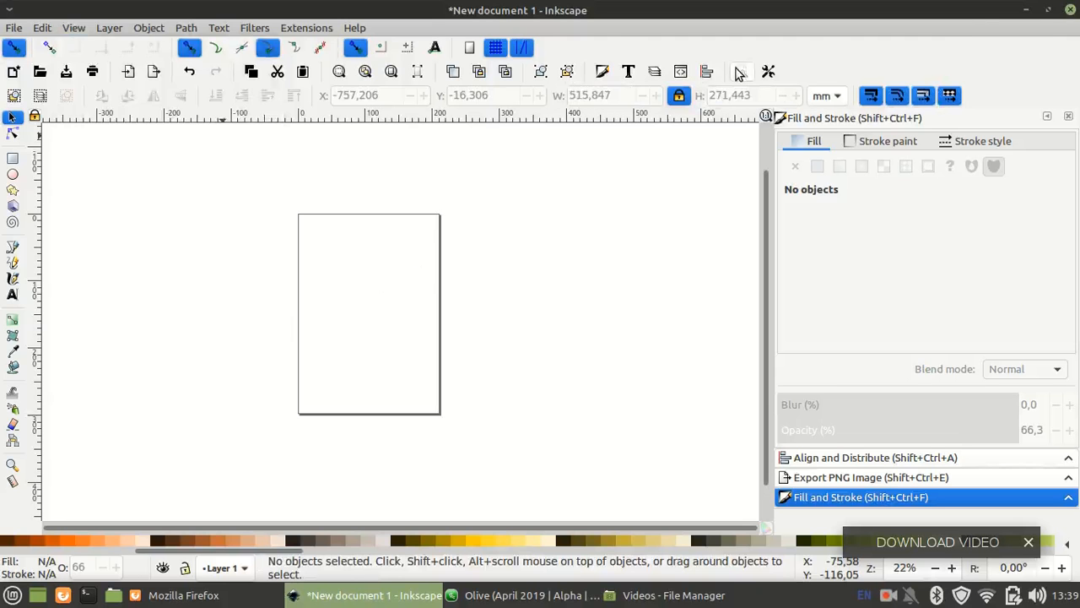
# In the document properties, set the page orientation to Landscape and turn off the page border
pyautogui.click(737, 73)
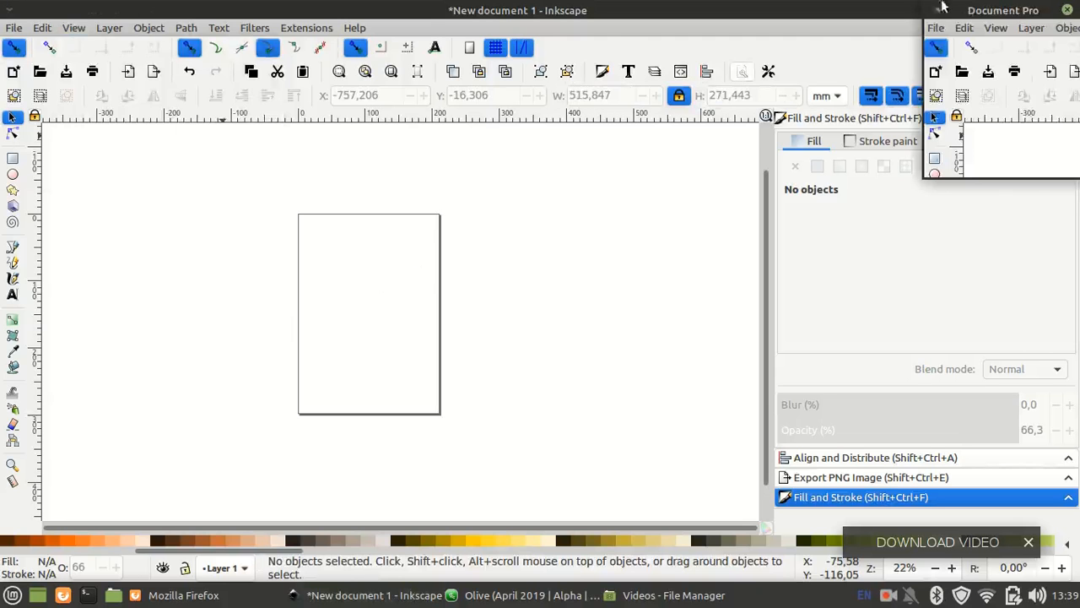
pyautogui.moveTo(942, 7); pyautogui.dragTo(611, 39)
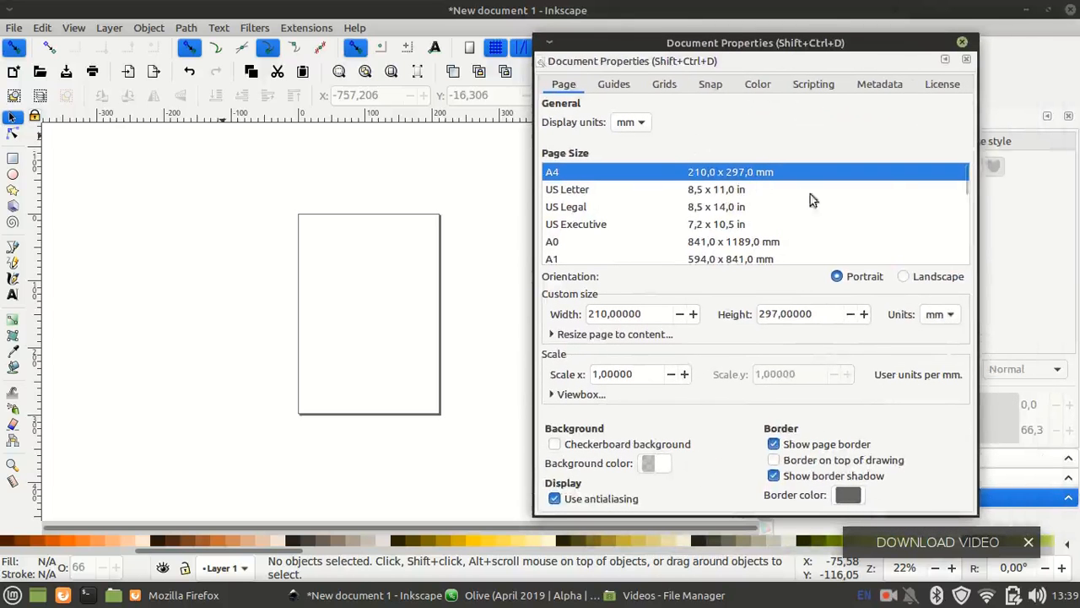
pyautogui.click(905, 276)
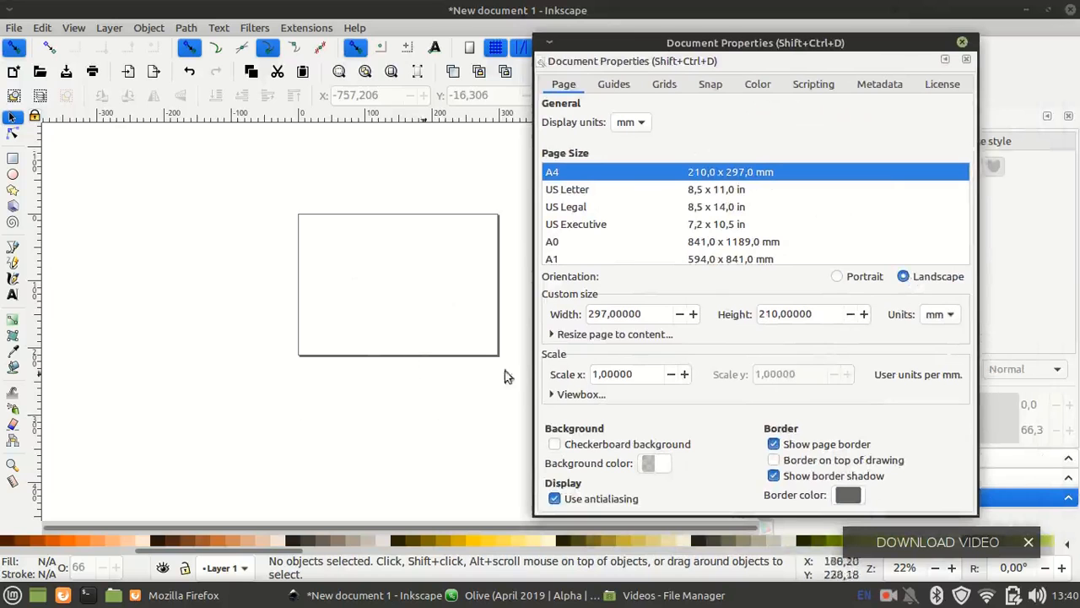
pyautogui.click(774, 445)
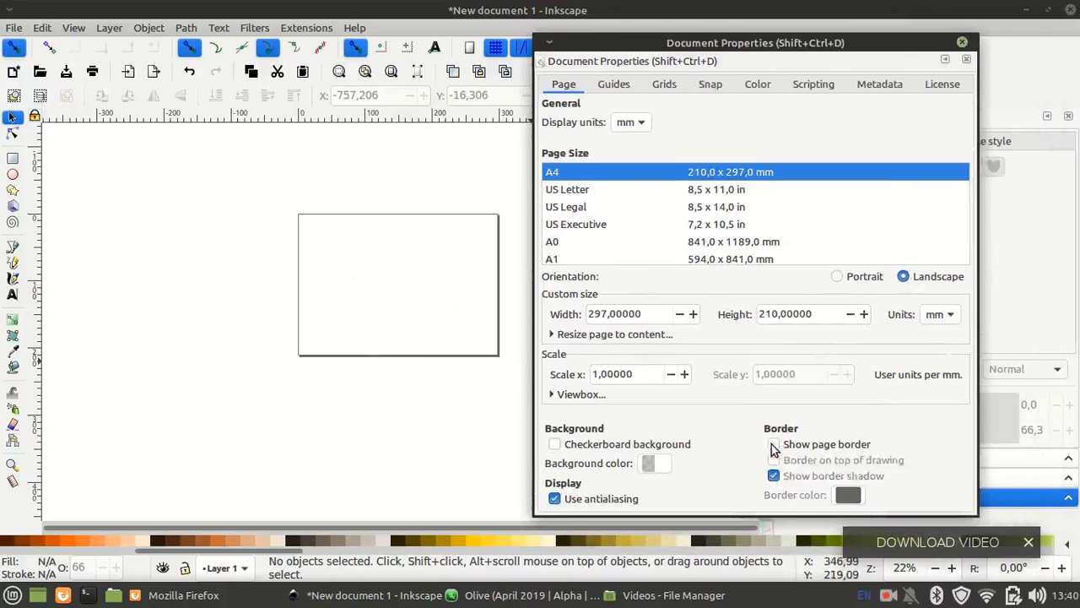
pyautogui.click(774, 445)
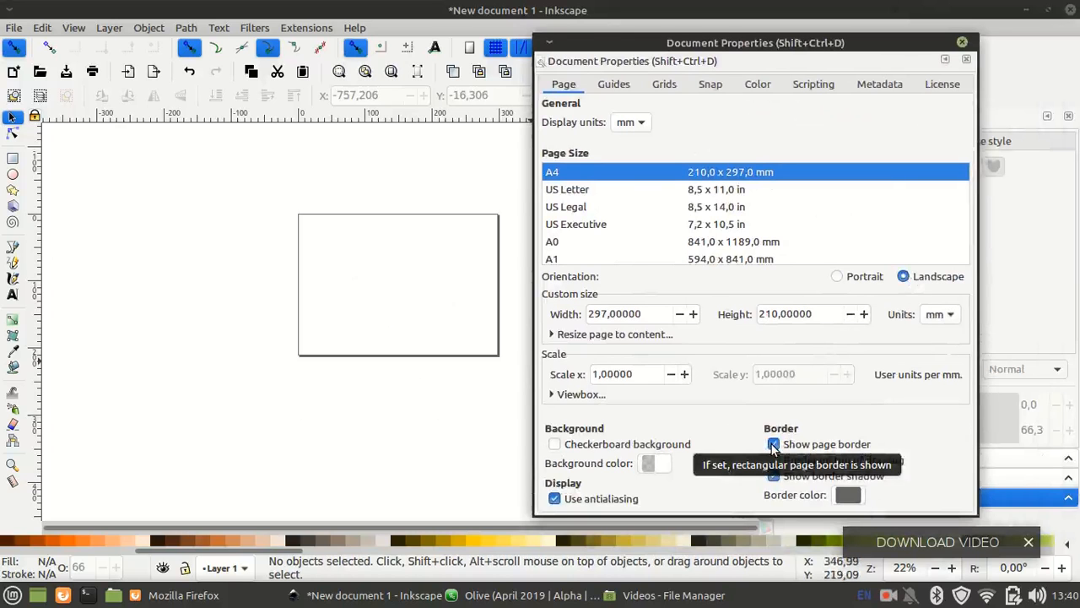
pyautogui.click(774, 444)
pyautogui.click(774, 445)
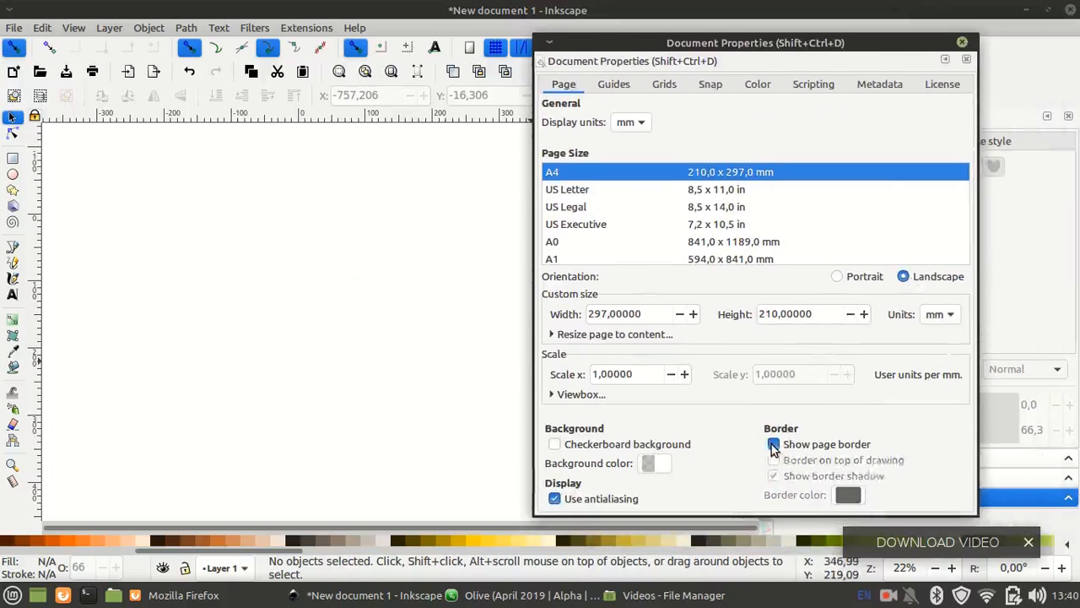
pyautogui.click(773, 445)
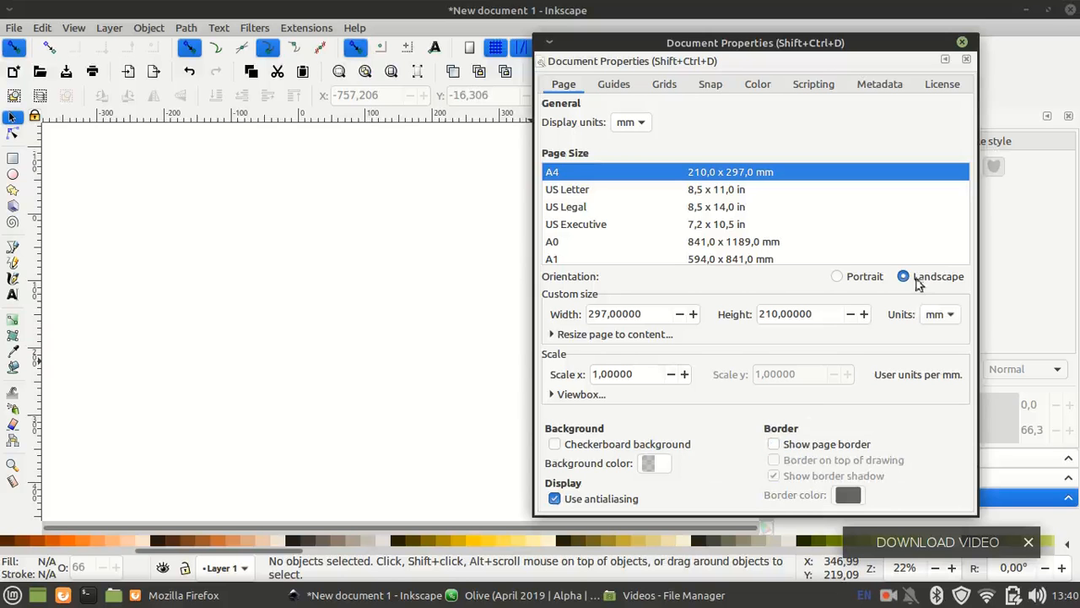
pyautogui.click(962, 42)
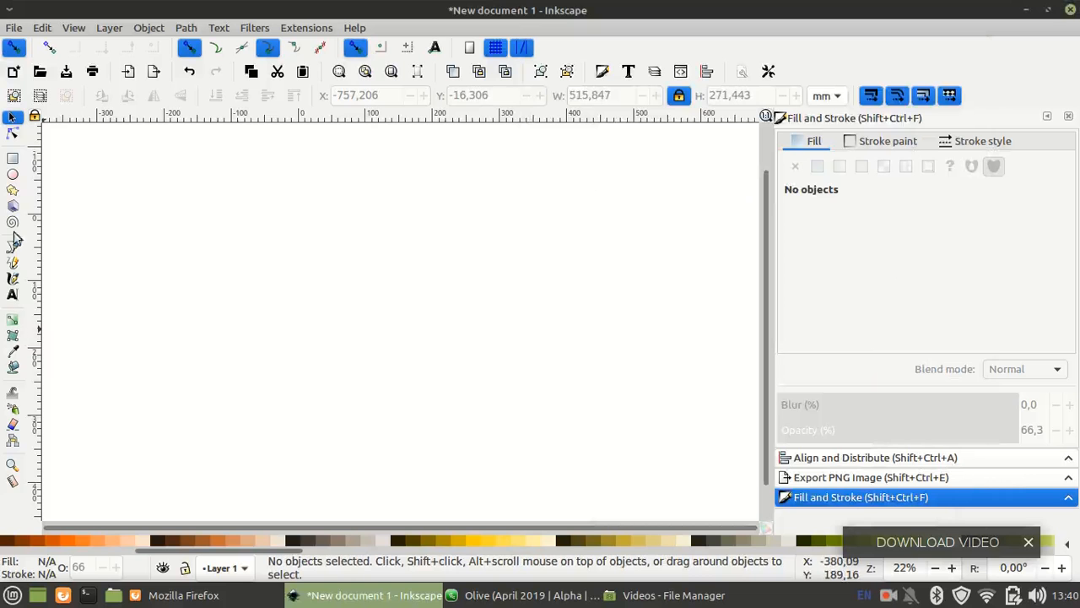
# Draw a rectangle about 561 by 300 mm with no stroke and 100% opacity
pyautogui.click(12, 157)
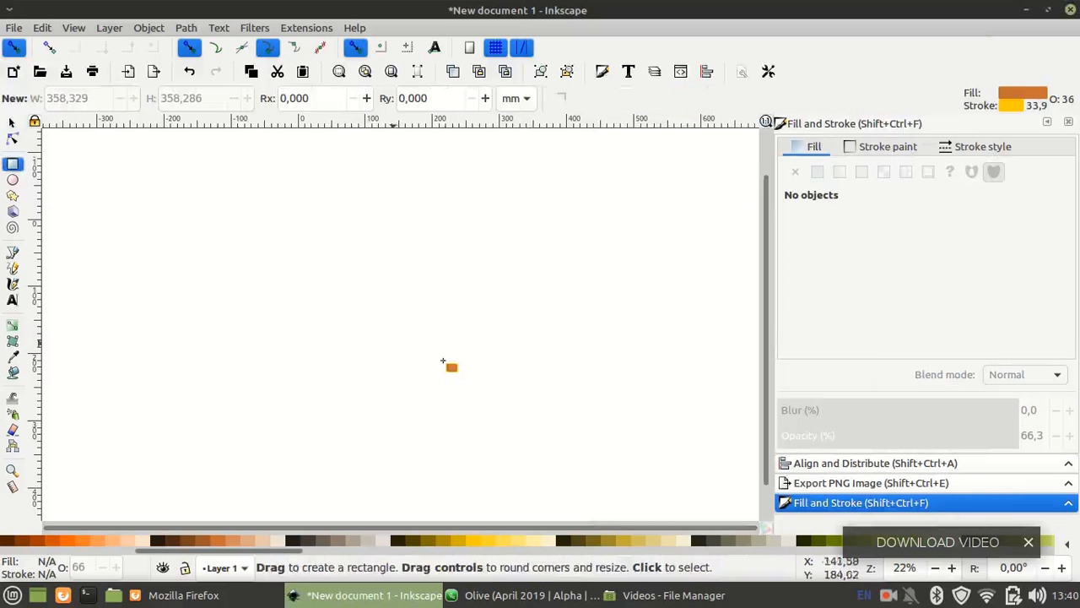
pyautogui.moveTo(287, 267); pyautogui.dragTo(673, 473)
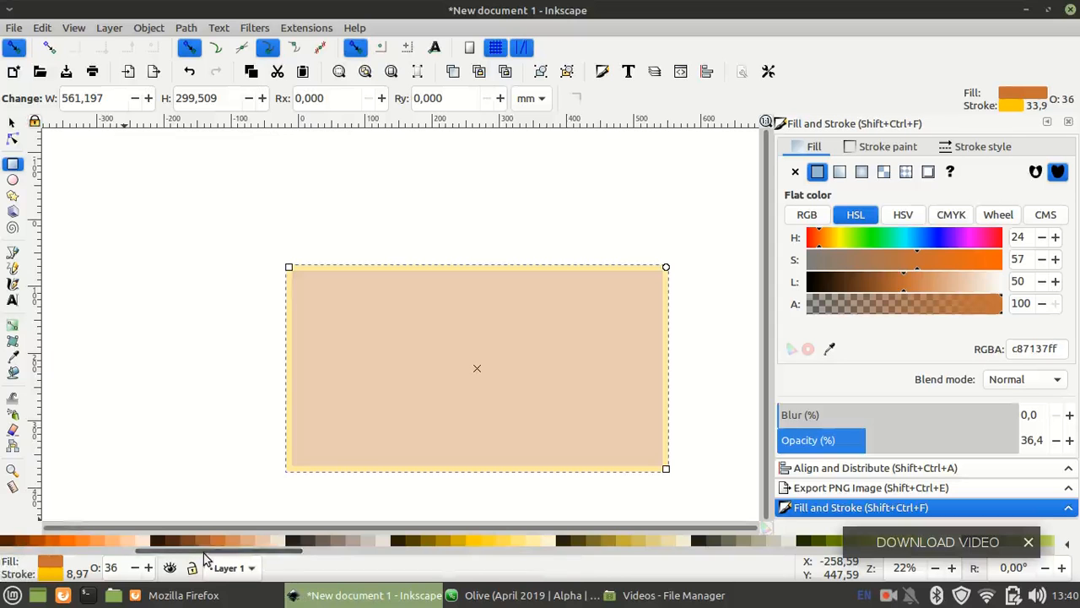
pyautogui.moveTo(203, 557); pyautogui.dragTo(4, 562)
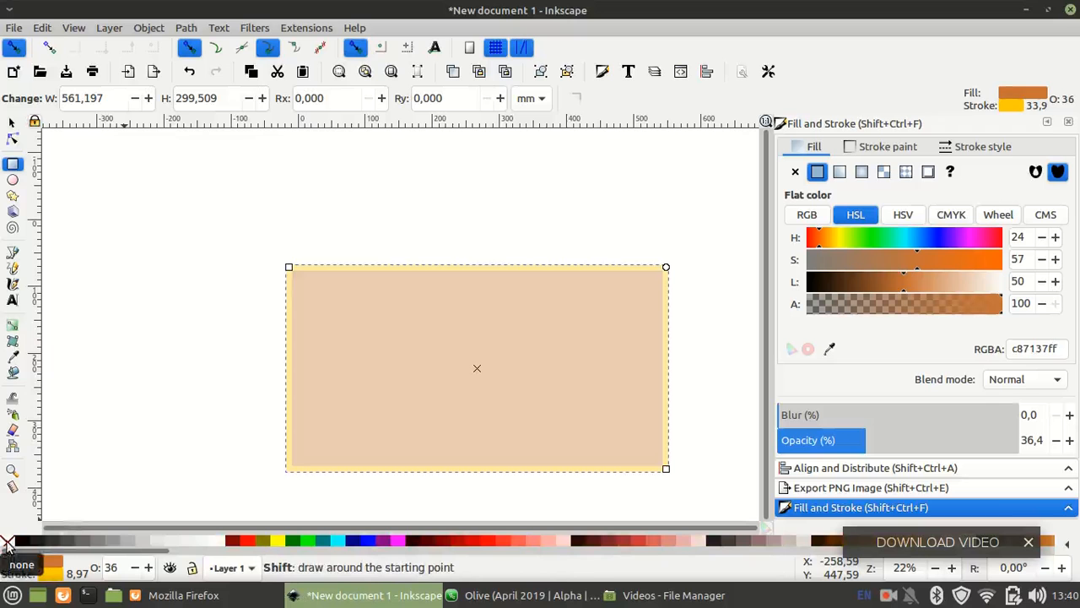
pyautogui.keyDown('shift'); pyautogui.click(6, 545); pyautogui.keyUp('shift')
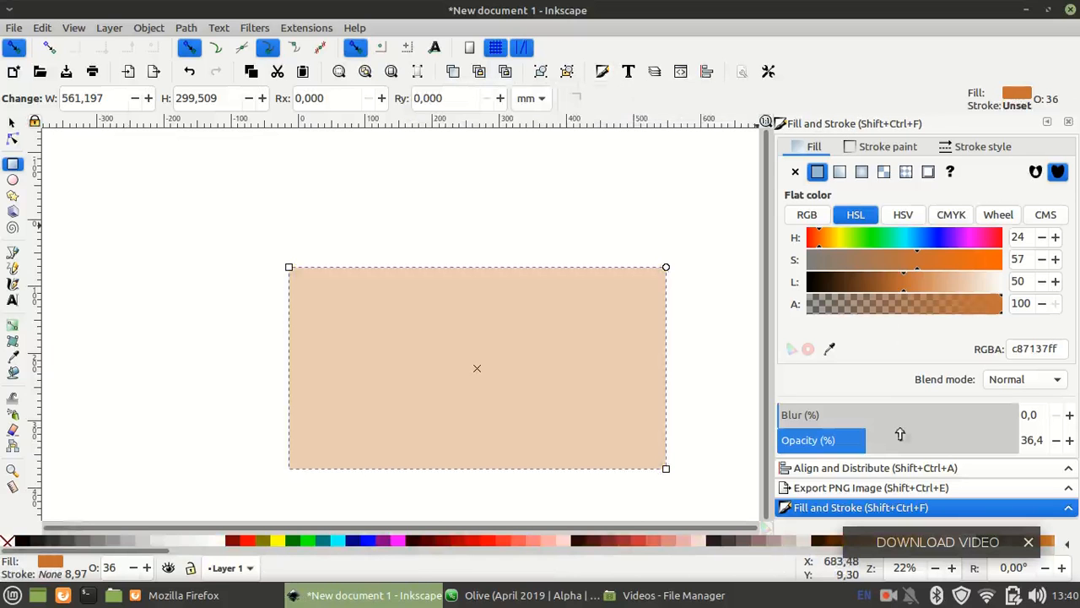
pyautogui.moveTo(875, 435); pyautogui.dragTo(1021, 440)
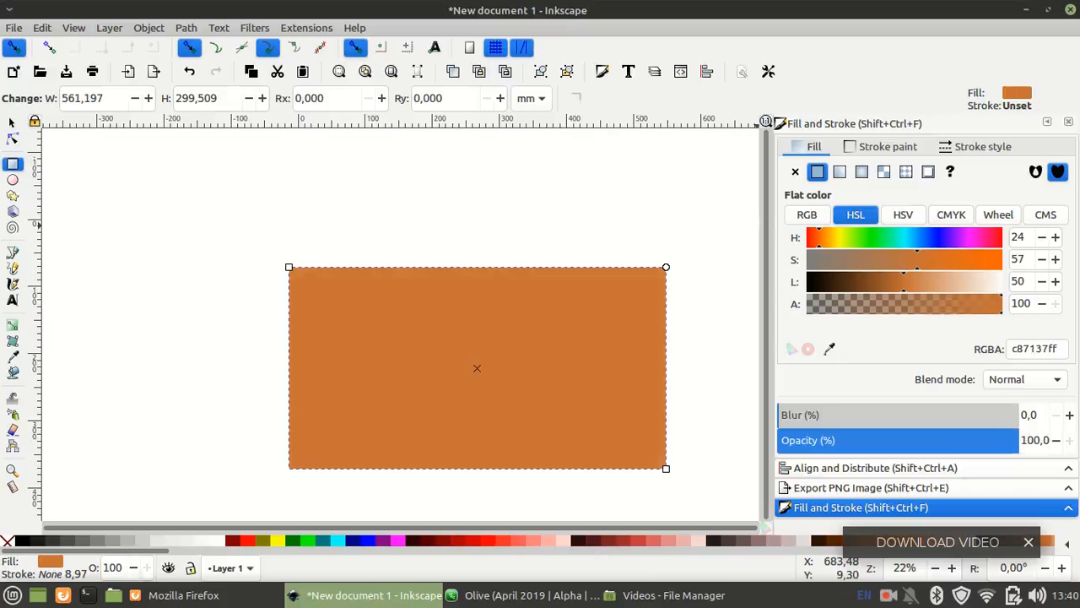
# Convert the rectangle to a path and move it to about X -145 mm, Y 0 mm
pyautogui.click(13, 125)
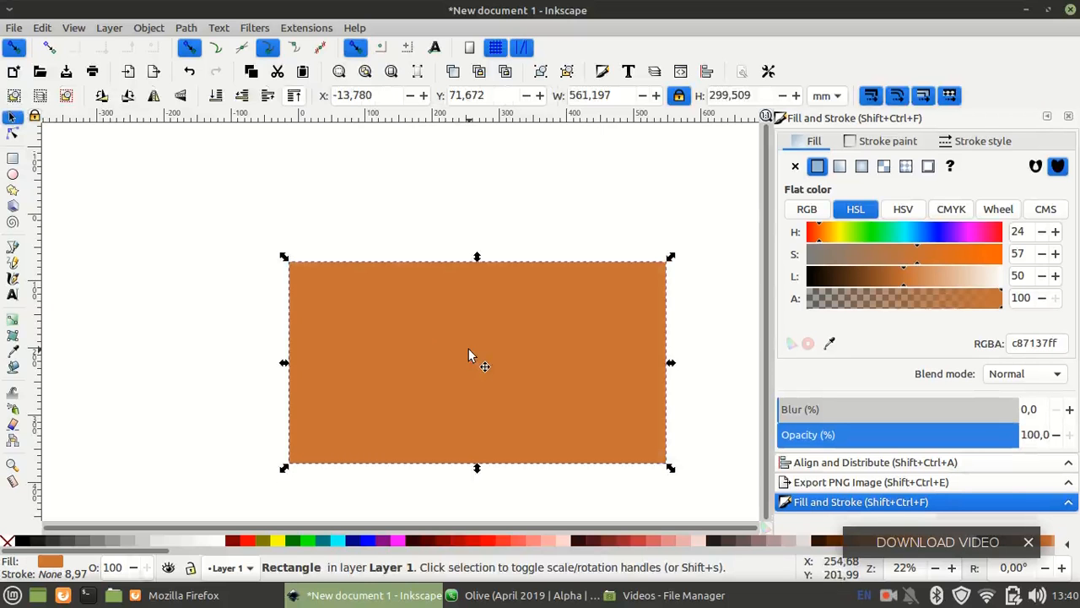
pyautogui.click(188, 27)
pyautogui.click(198, 49)
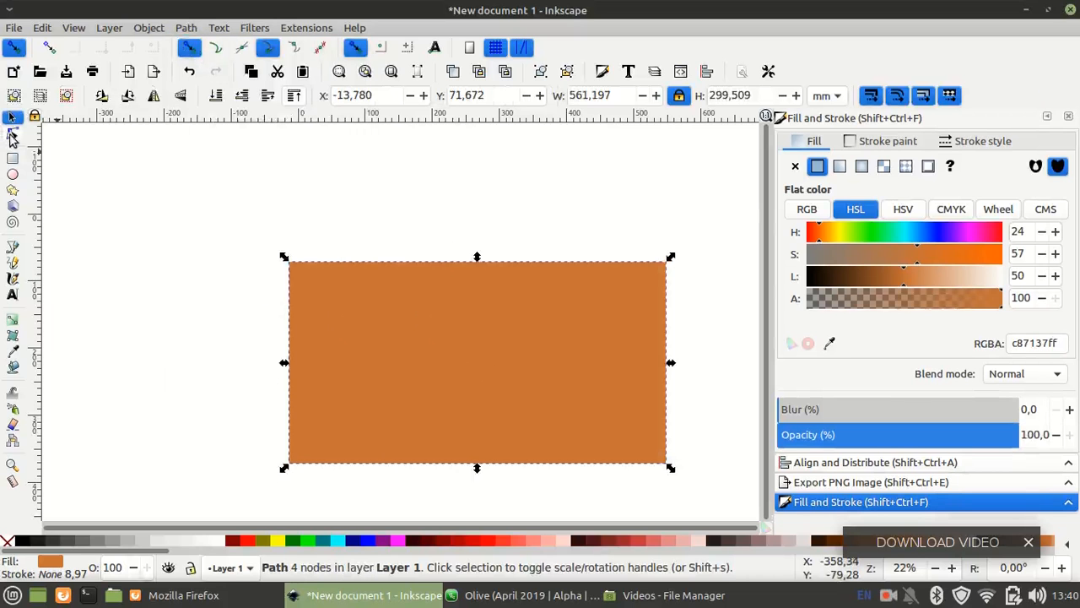
pyautogui.click(12, 135)
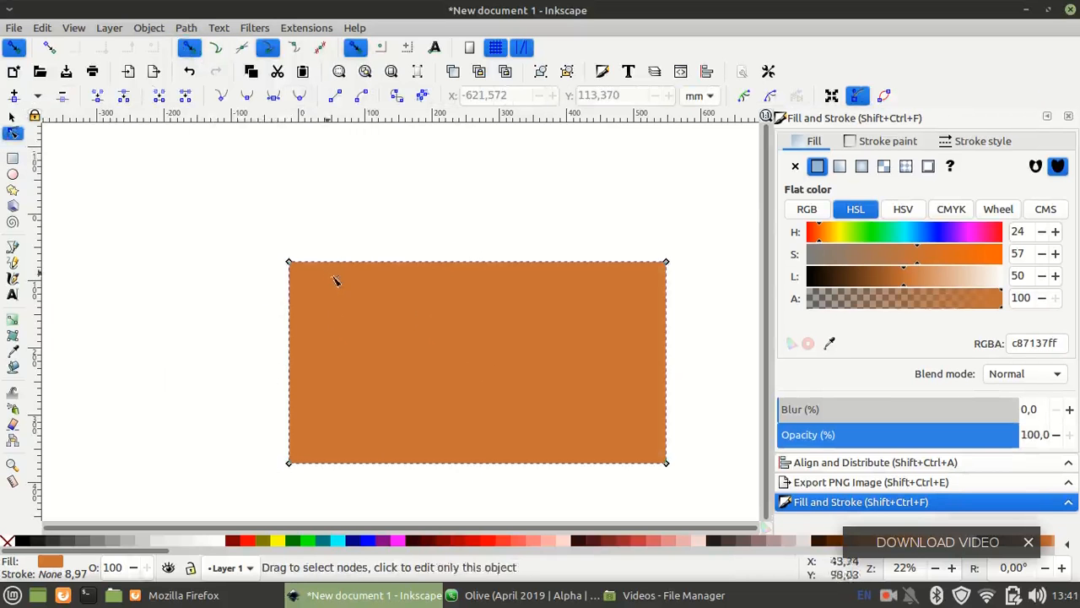
pyautogui.click(12, 118)
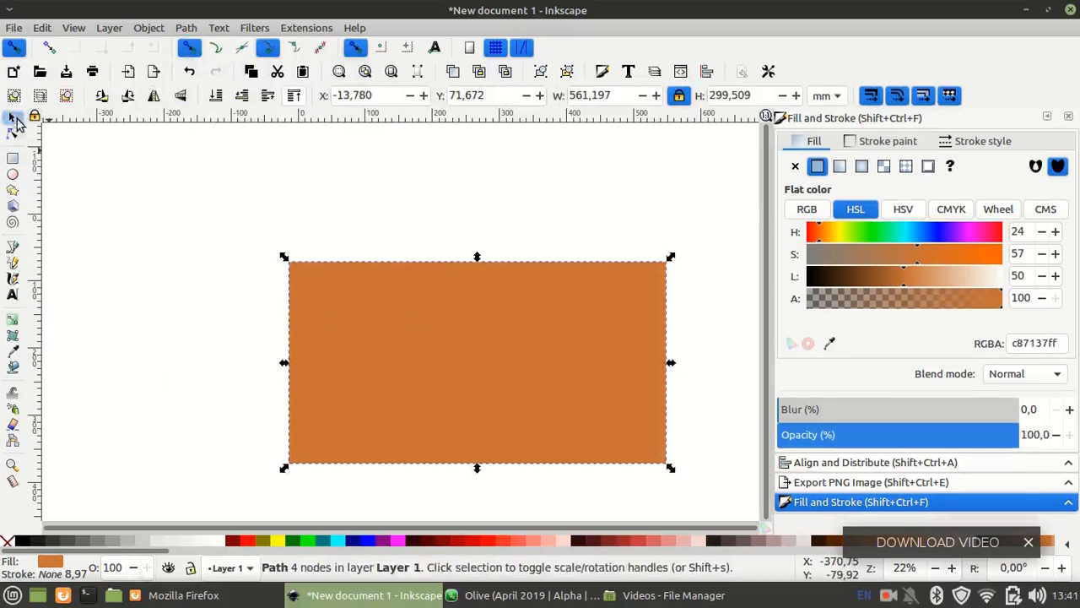
pyautogui.moveTo(462, 362); pyautogui.dragTo(393, 330)
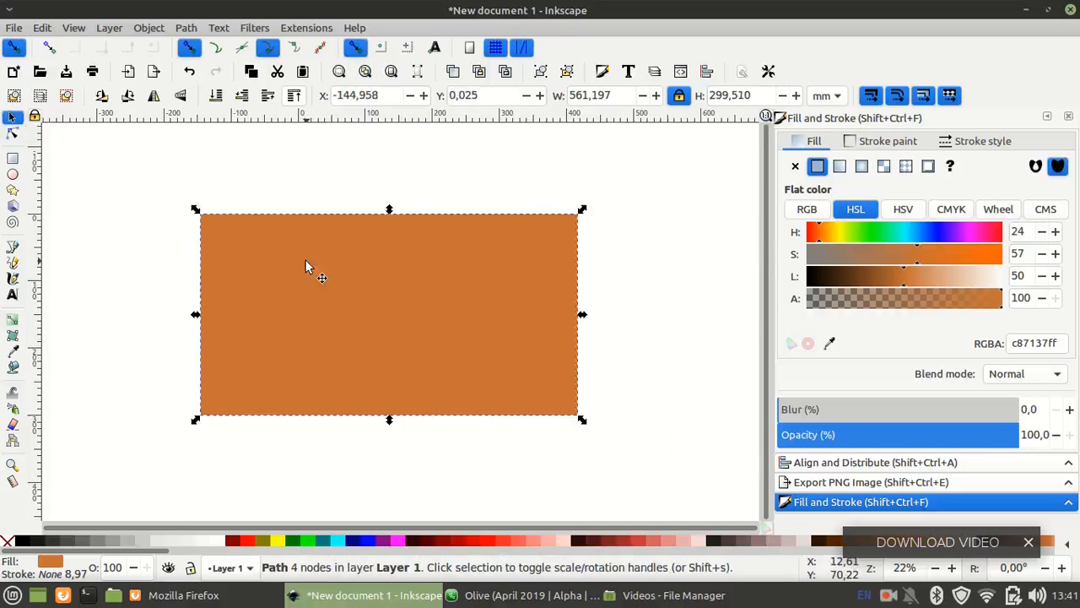
pyautogui.press('3')
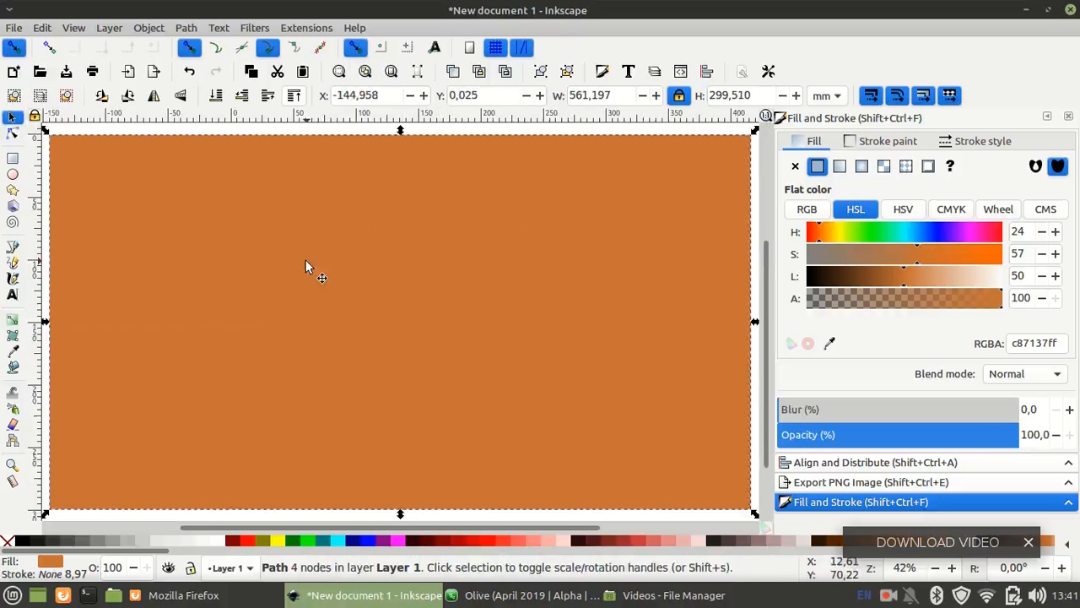
# Try linear and radial gradient fills on the rectangle
pyautogui.click(311, 127)
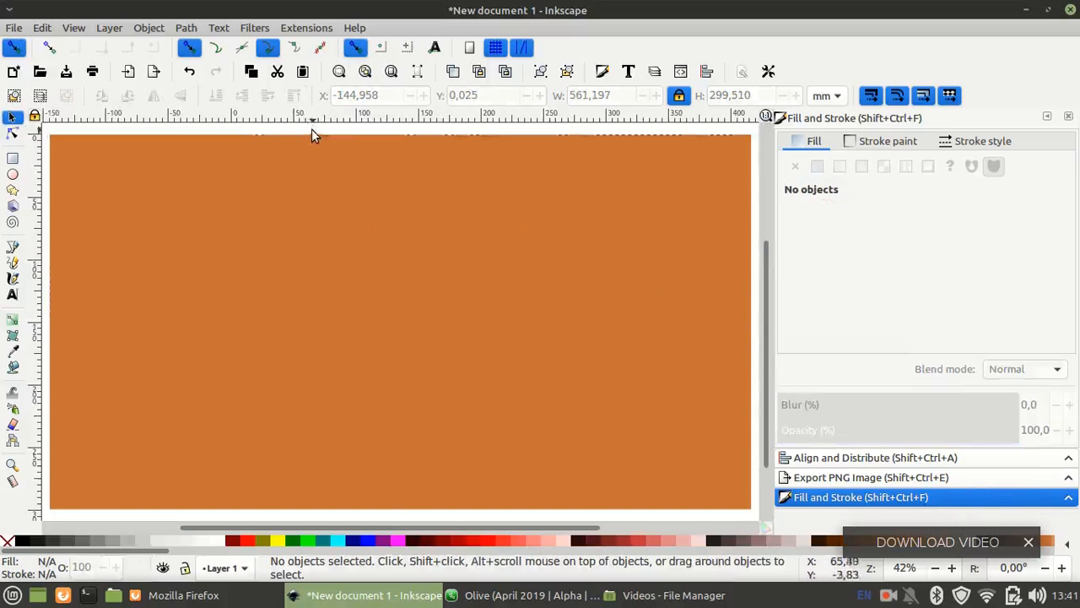
pyautogui.click(354, 194)
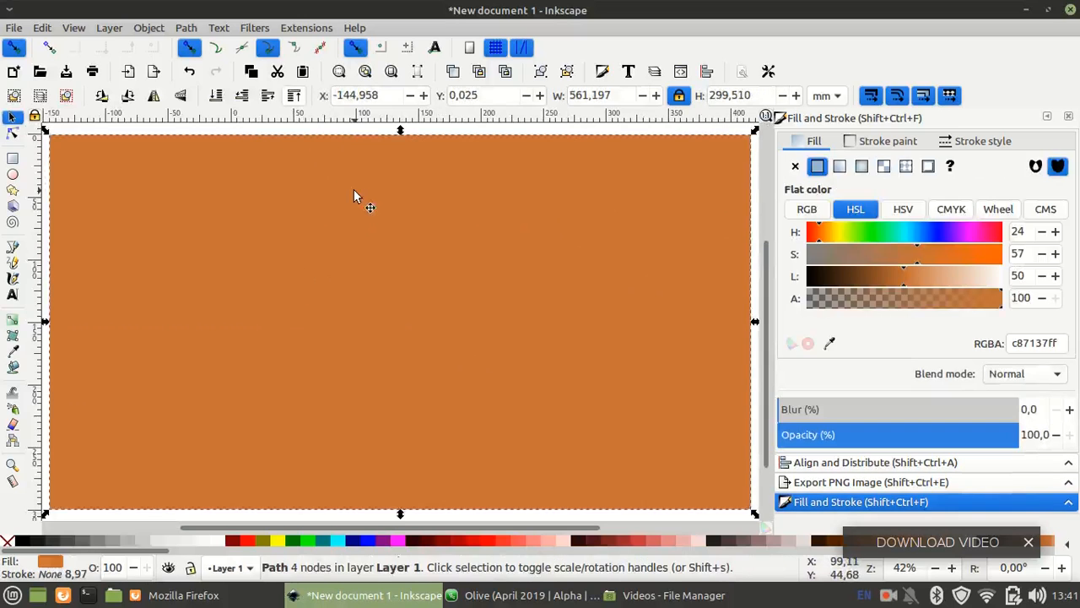
pyautogui.click(839, 167)
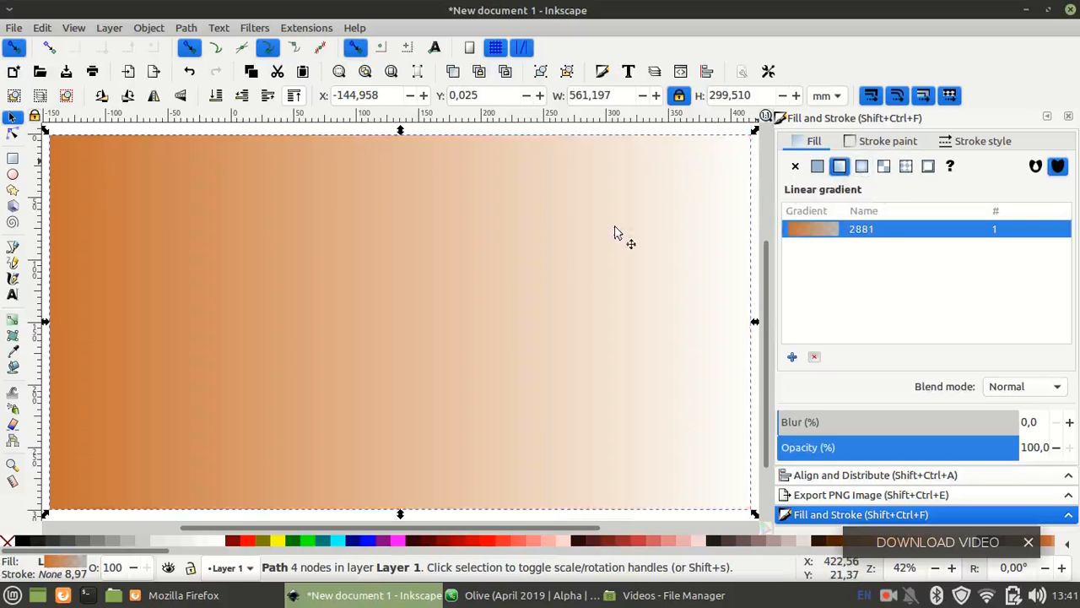
pyautogui.click(862, 168)
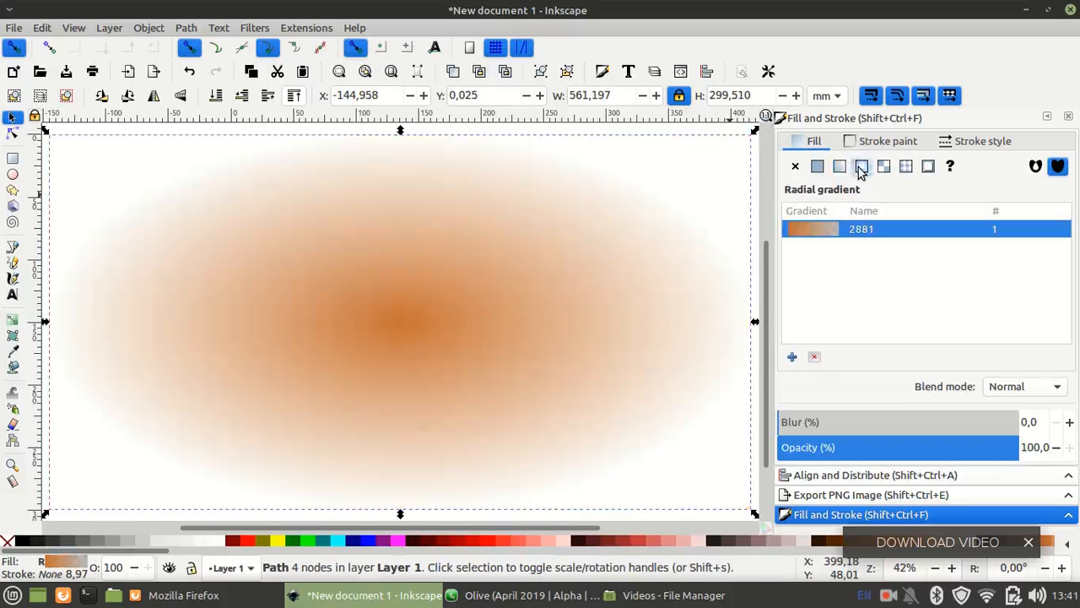
pyautogui.click(843, 167)
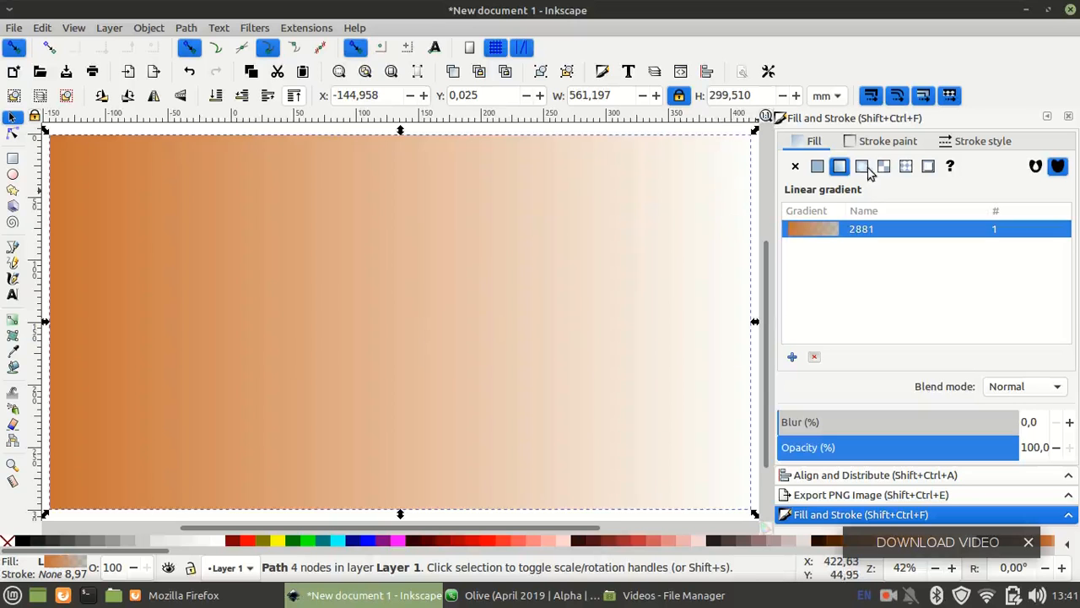
pyautogui.click(863, 167)
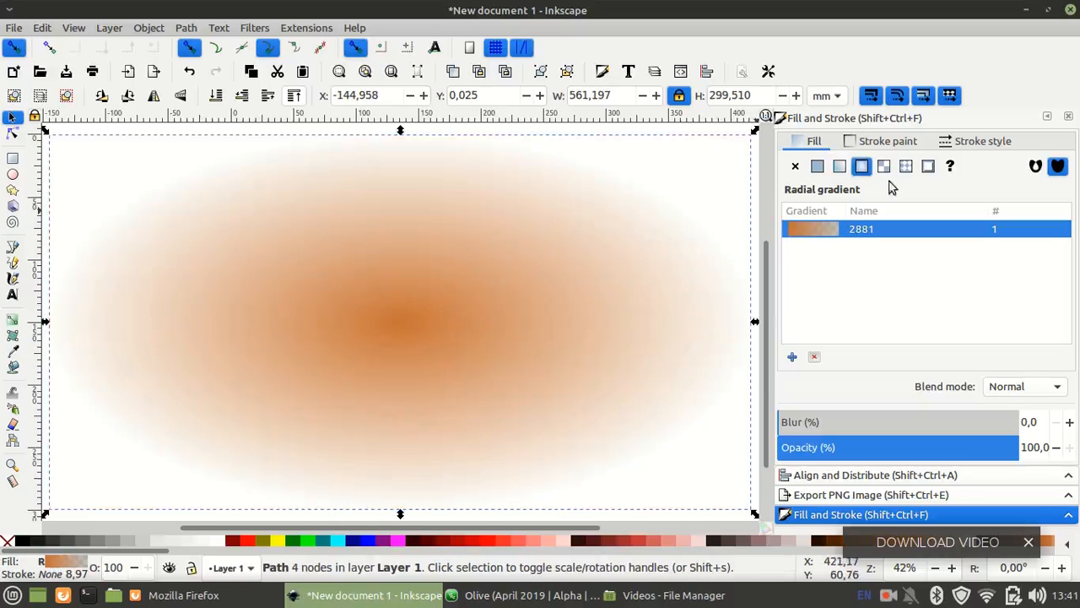
# Apply a mesh gradient fill to the rectangle and color the mesh's upper-left corner node Navy (#000080)
pyautogui.click(883, 167)
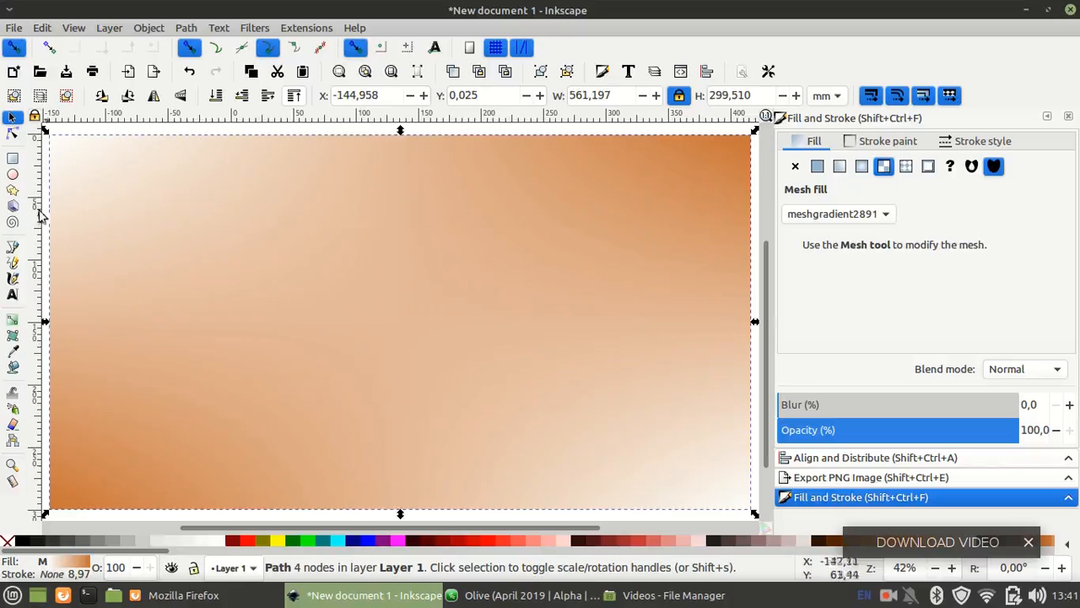
pyautogui.click(12, 335)
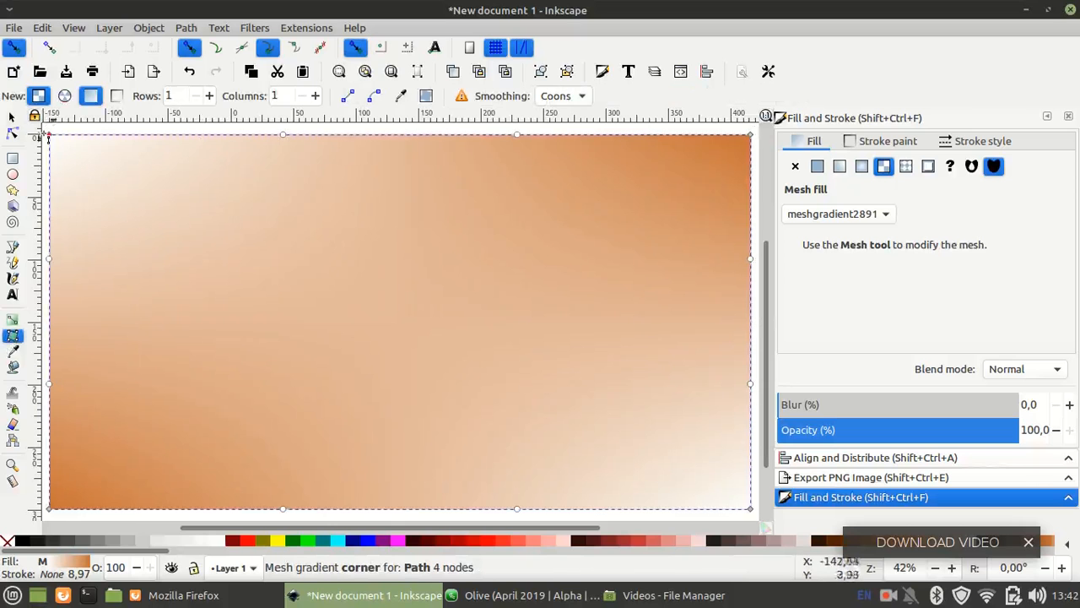
pyautogui.click(50, 136)
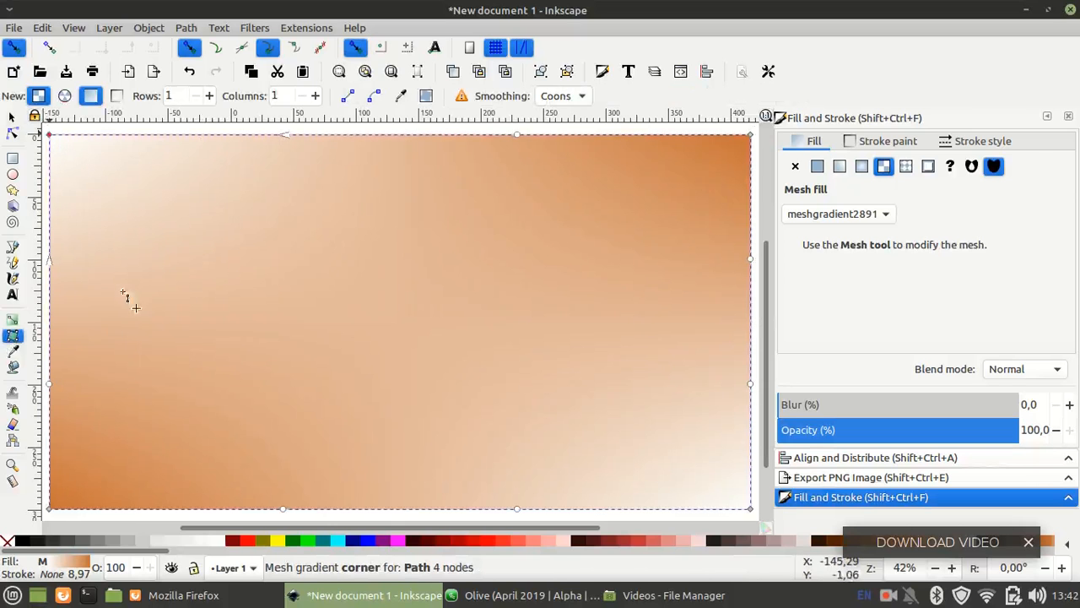
pyautogui.click(353, 544)
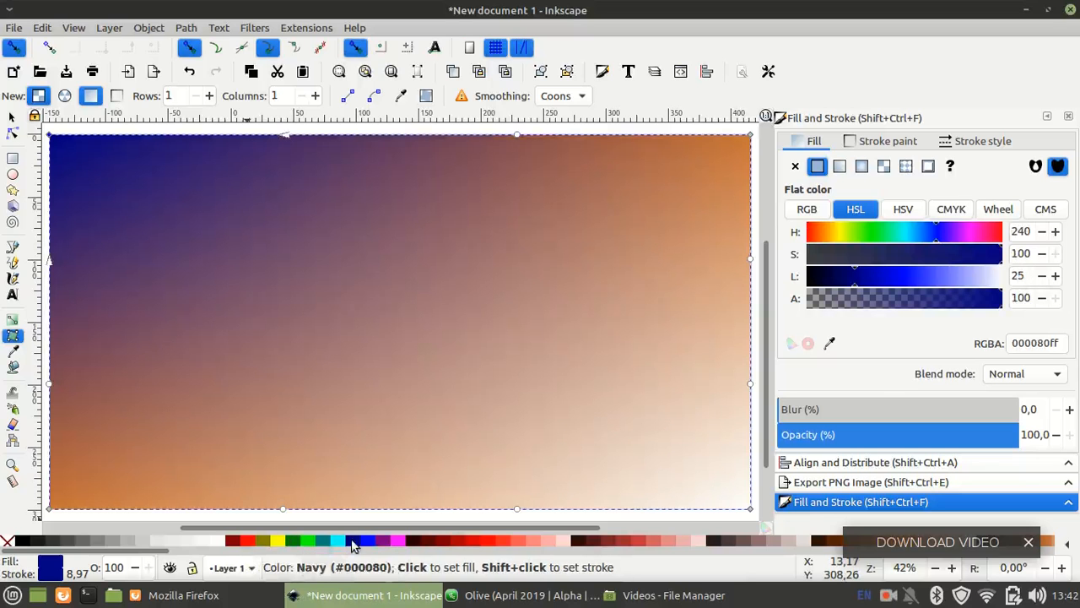
# Color the mesh's lower-left corner node cyan (#00ffff) and its lower-right corner node Purple (#800080)
pyautogui.click(50, 508)
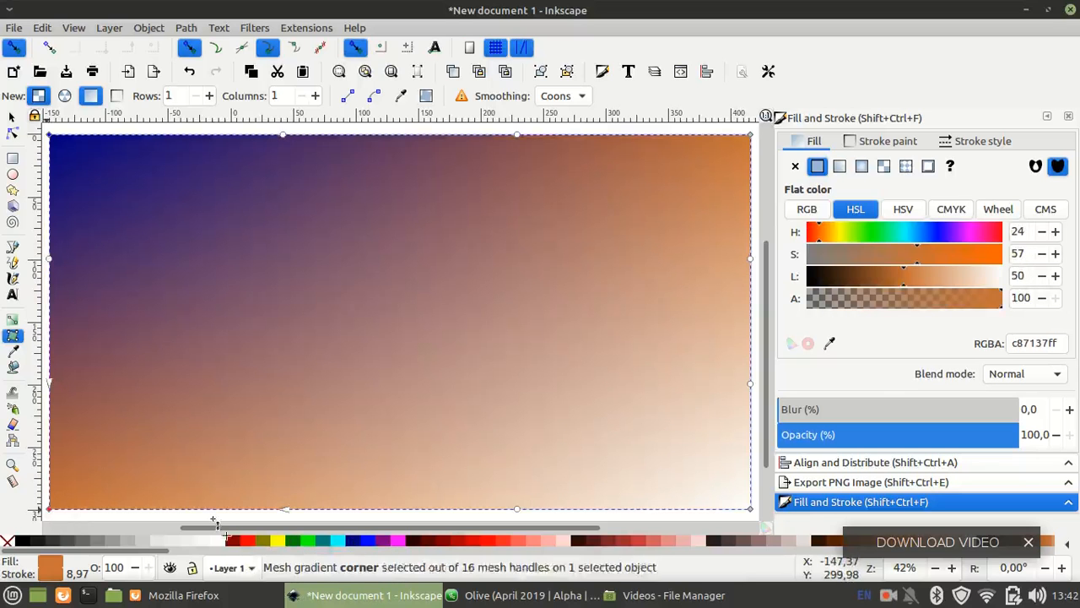
pyautogui.click(343, 544)
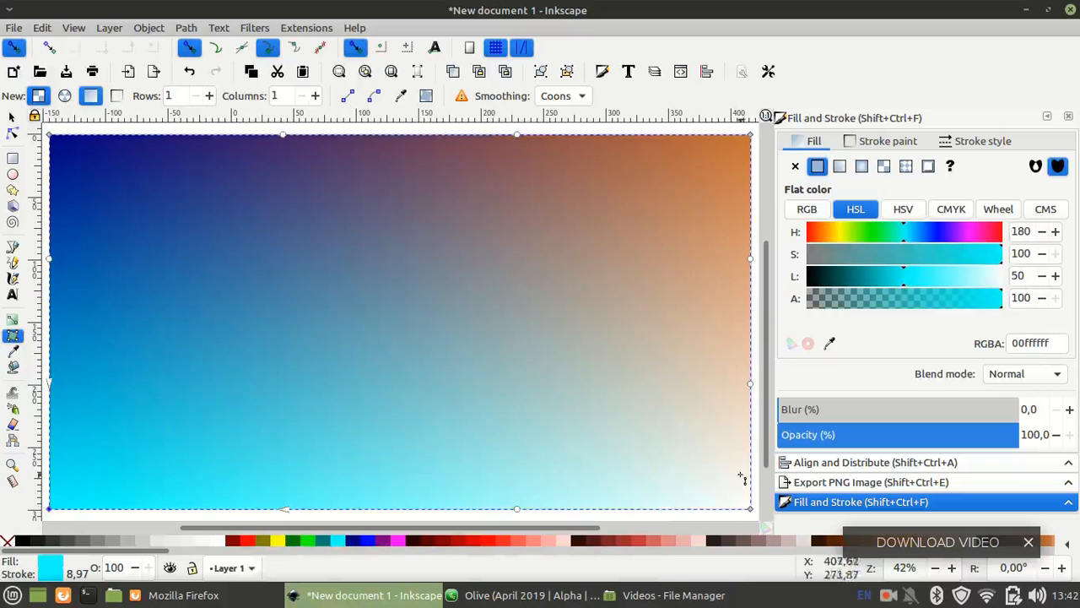
pyautogui.click(751, 508)
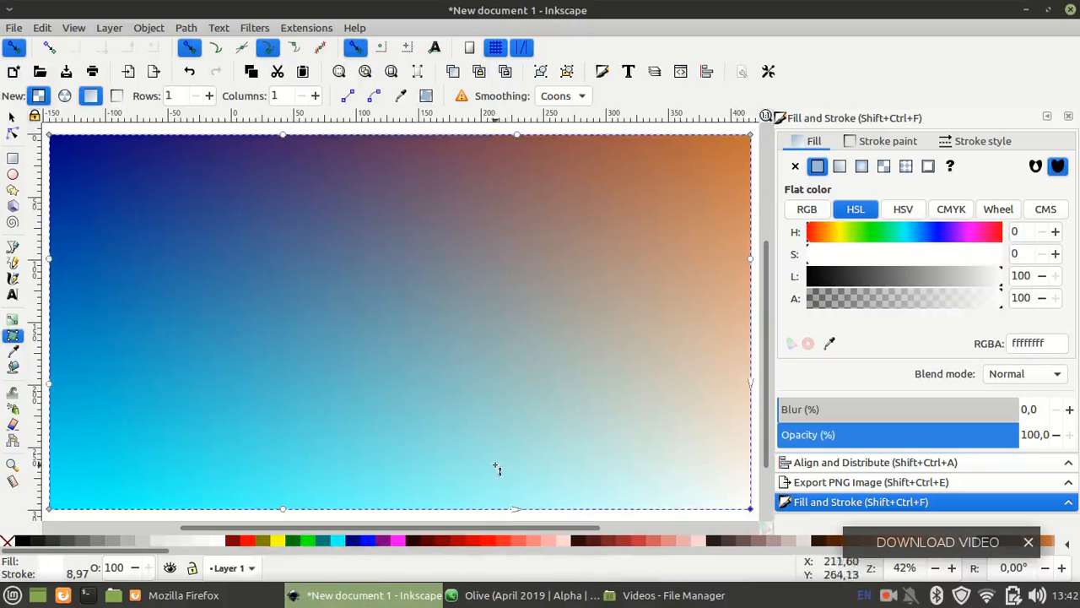
pyautogui.click(388, 541)
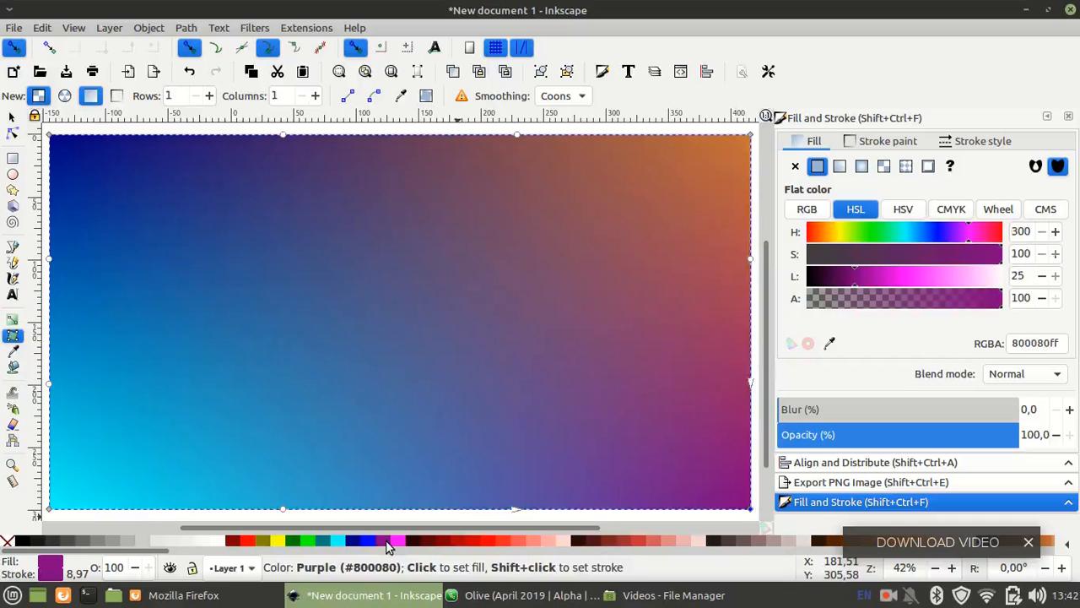
# Try magenta (#ff00ff) and yellow (#ffff00) on the mesh's upper-right corner node, and settle on red (#ff0000)
pyautogui.click(751, 136)
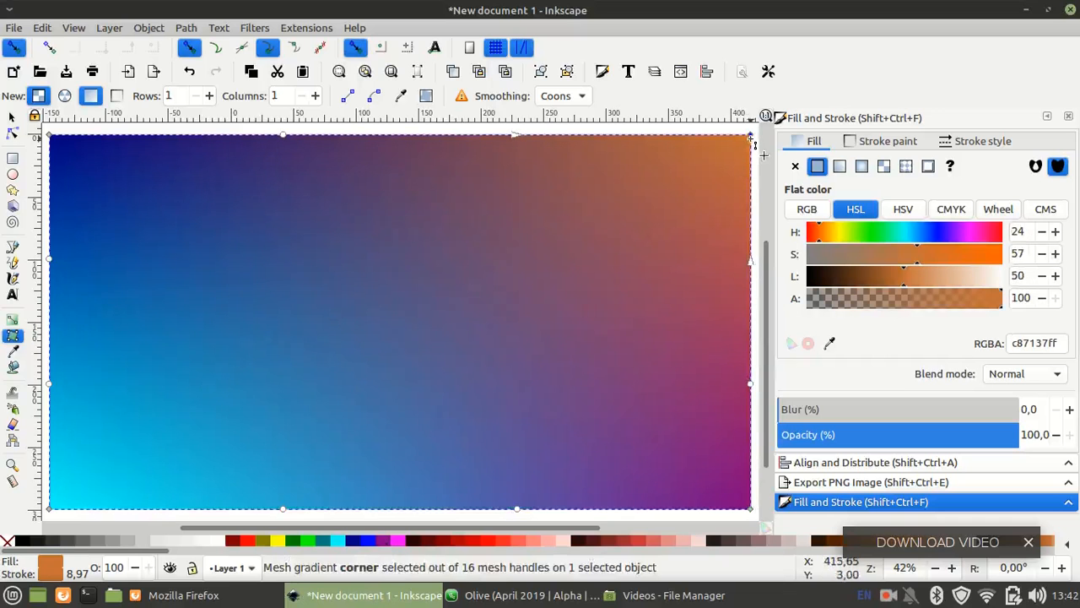
pyautogui.click(398, 545)
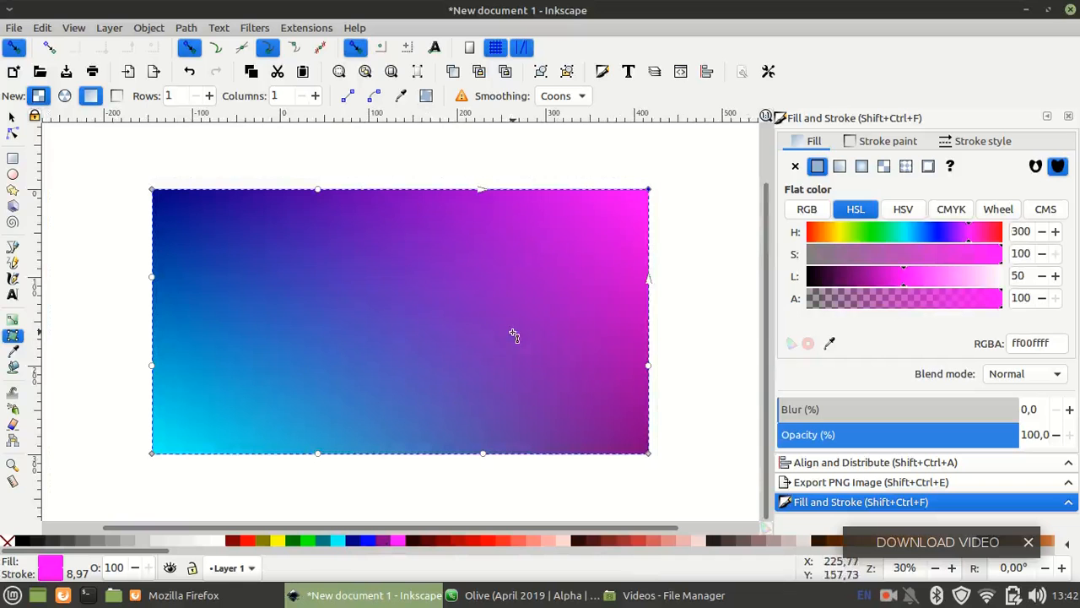
pyautogui.click(275, 540)
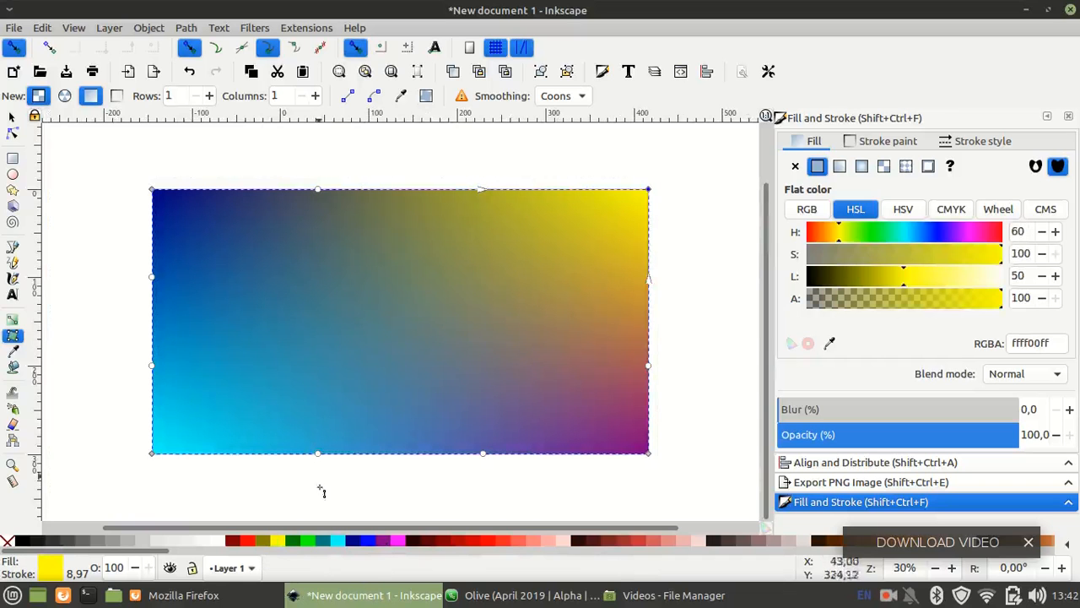
pyautogui.click(252, 541)
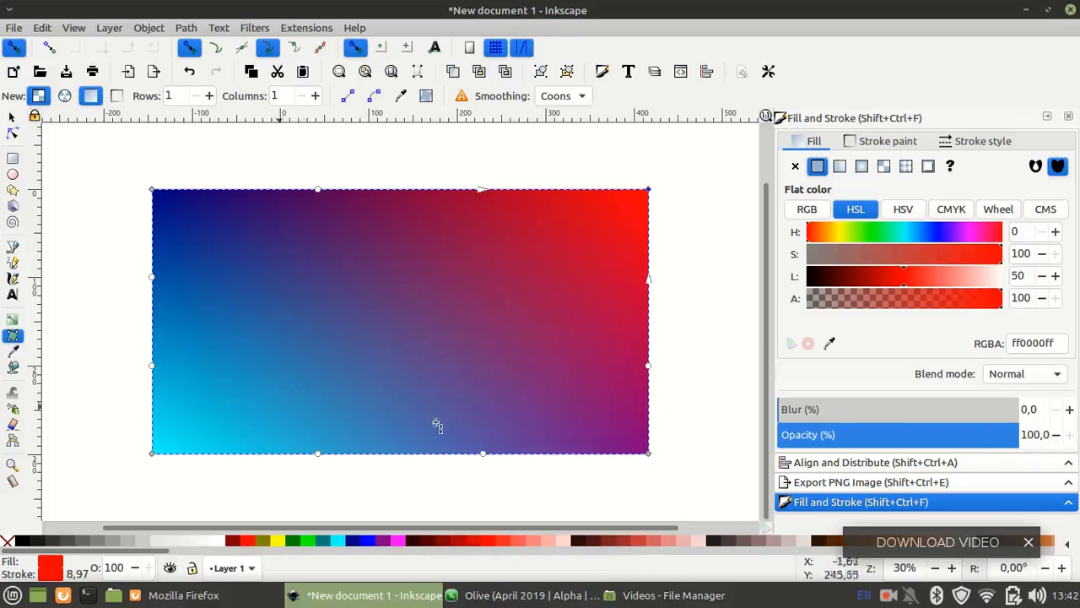
# Recolor the mesh's lower-right corner node Lime (#00FF00) and deselect the rectangle
pyautogui.click(650, 455)
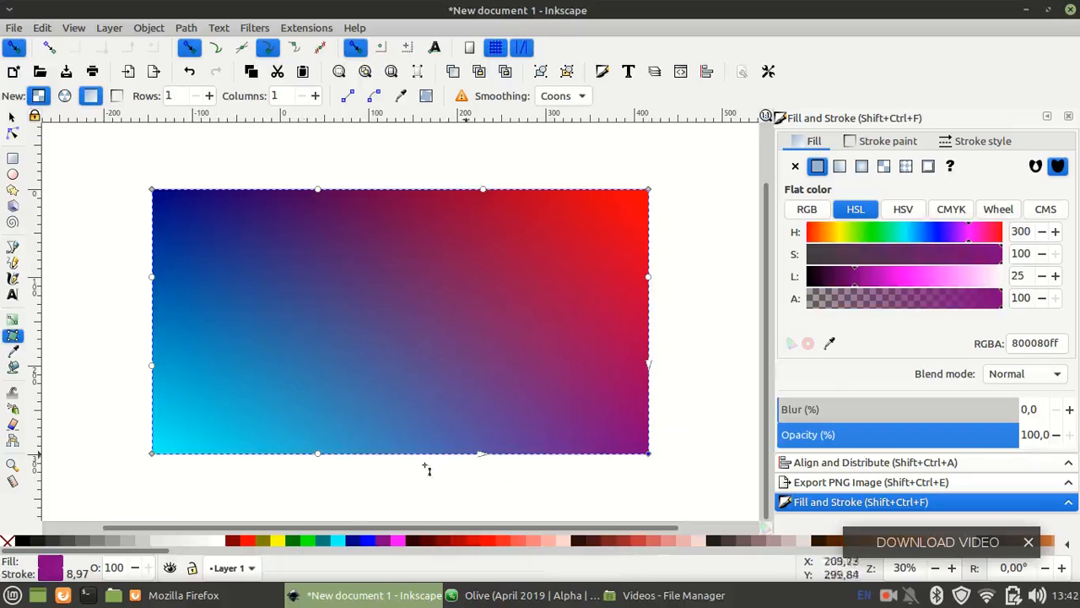
pyautogui.click(310, 542)
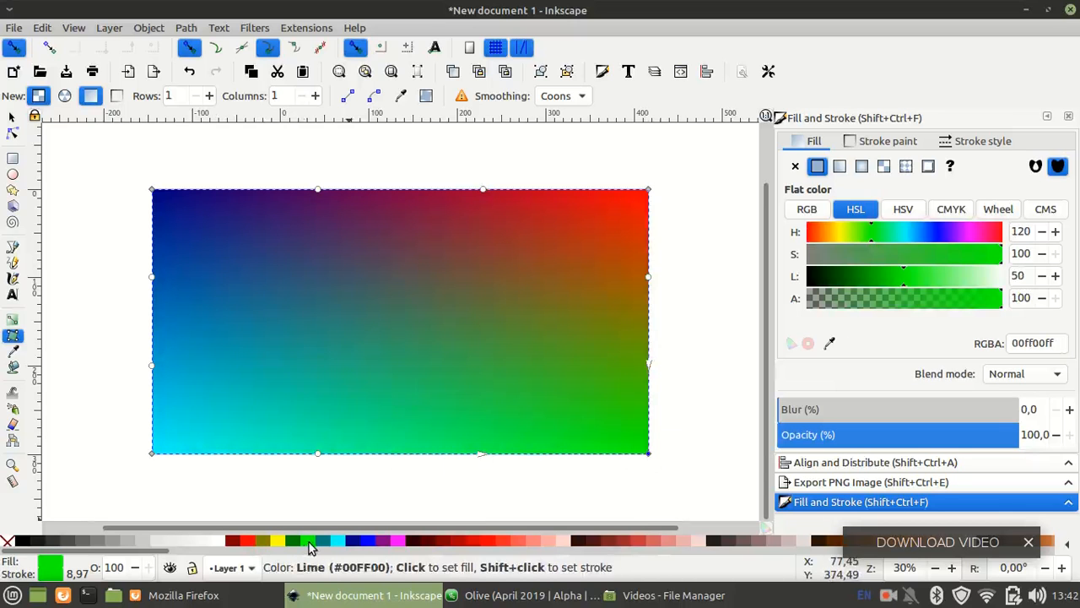
pyautogui.click(12, 118)
pyautogui.click(133, 167)
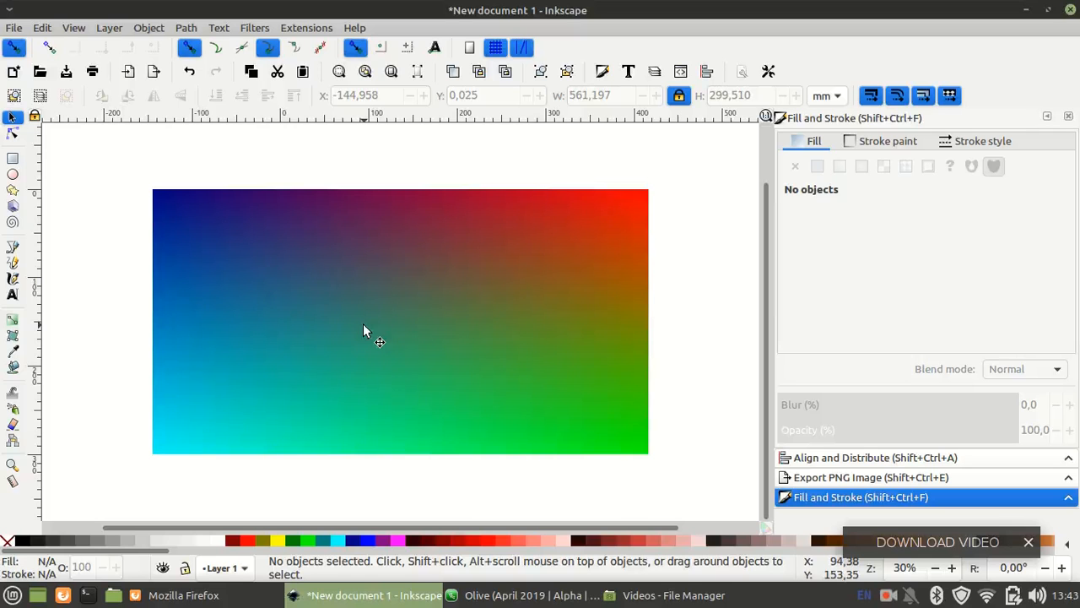
# Draw a small green circle about 11 mm across outside the rectangle's left edge and convert it to a path
pyautogui.click(12, 176)
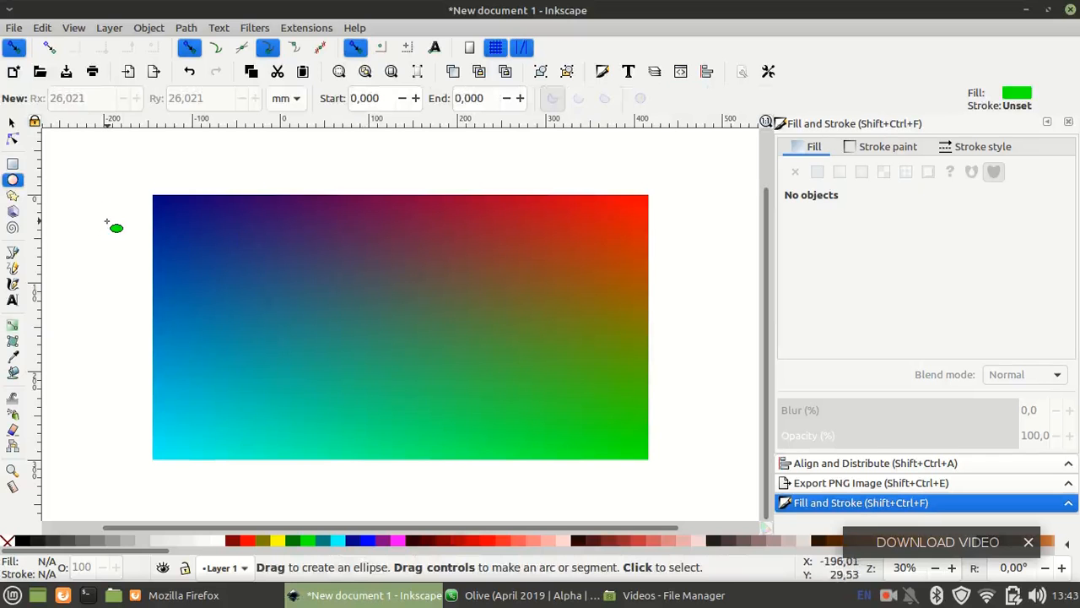
pyautogui.press('ctrl')
pyautogui.moveTo(107, 222); pyautogui.dragTo(118, 232)
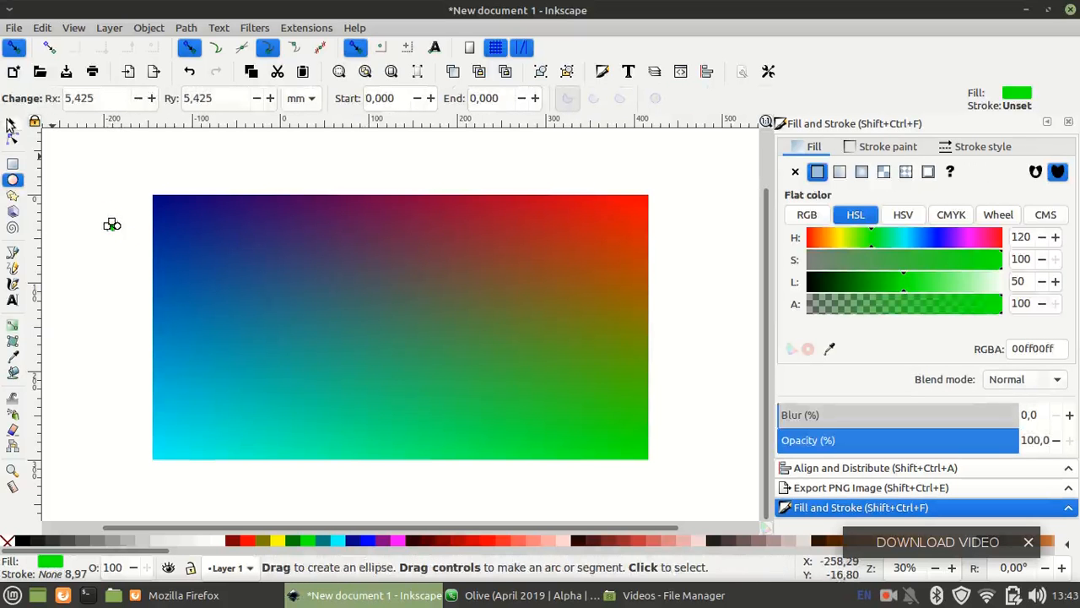
pyautogui.click(10, 122)
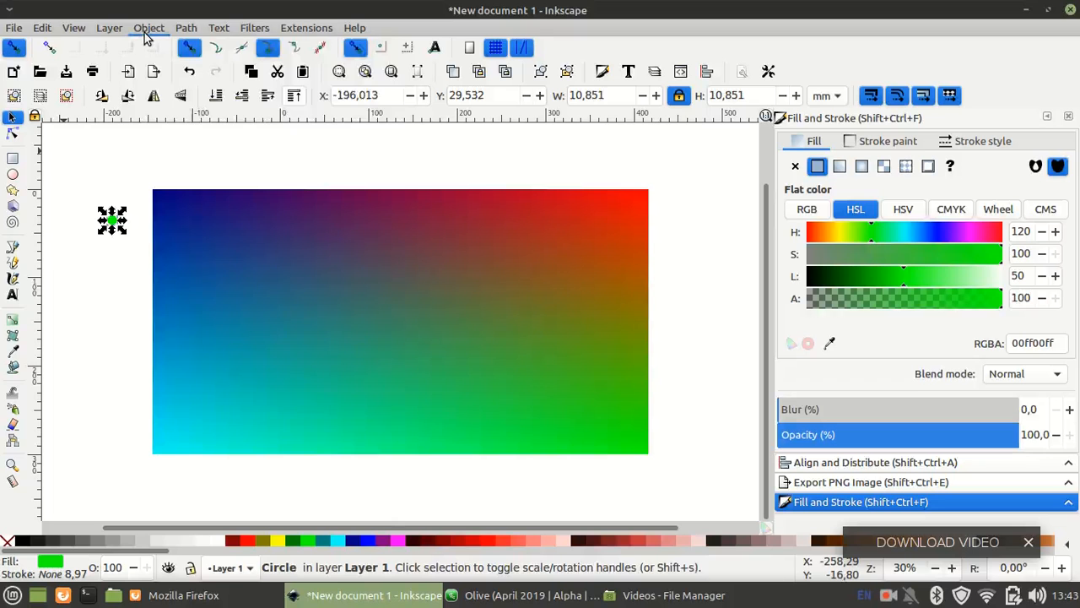
pyautogui.click(145, 32)
pyautogui.moveTo(185, 28)
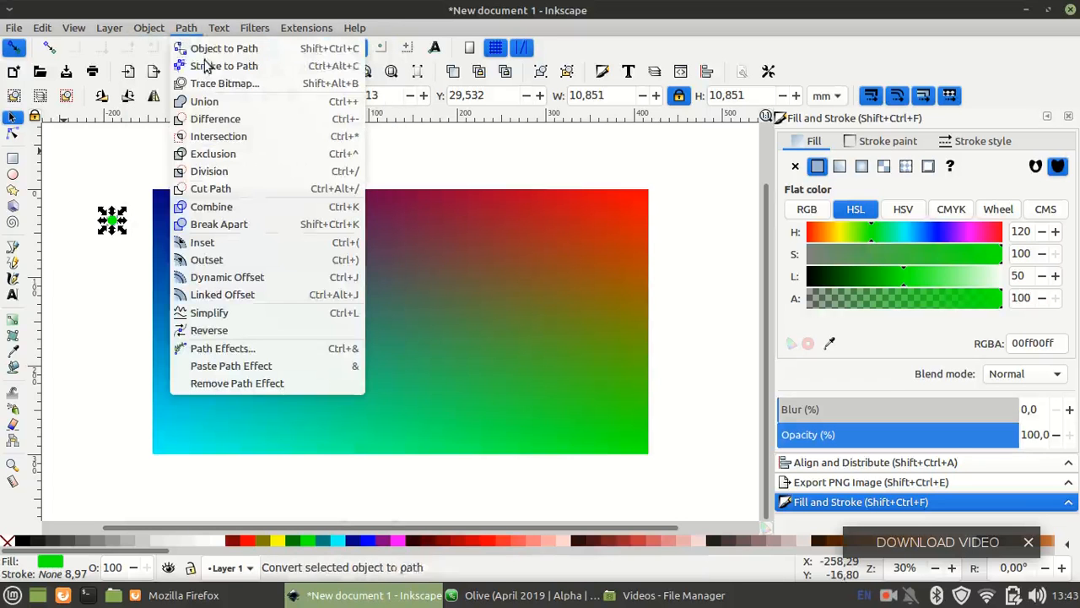
pyautogui.click(216, 49)
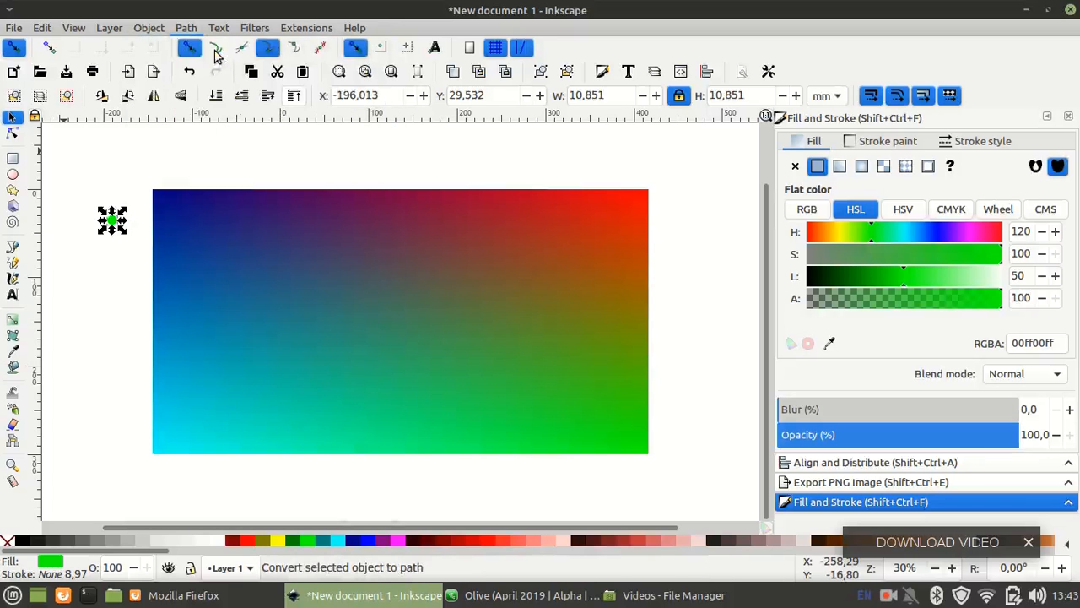
# Align the circle to the rectangle's left and top edges, relative to the last selected object
pyautogui.press('shift')
pyautogui.keyDown('shift'); pyautogui.click(270, 216); pyautogui.keyUp('shift')
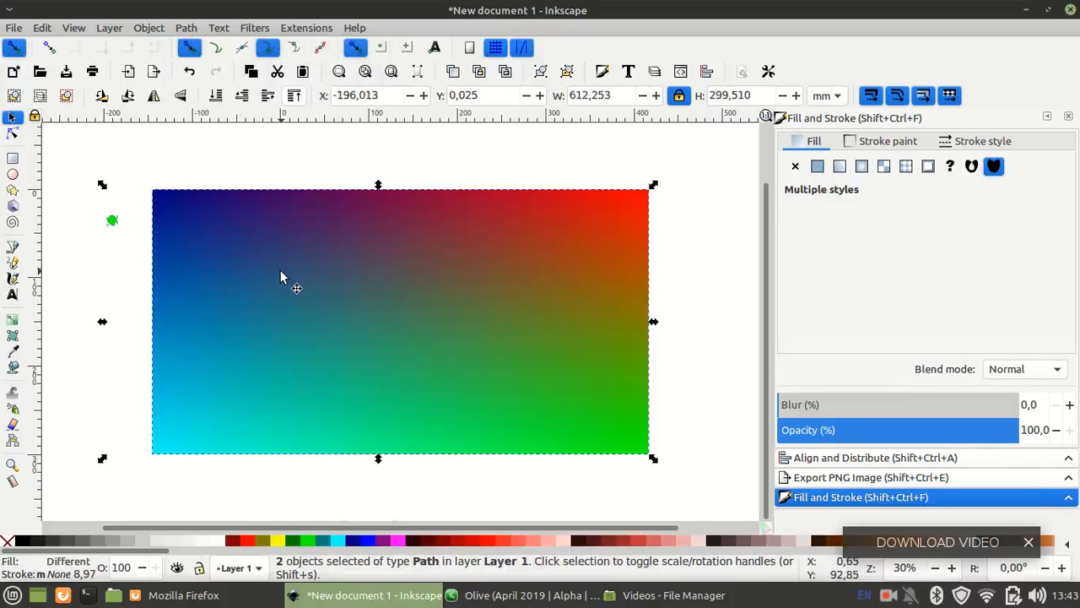
pyautogui.click(709, 73)
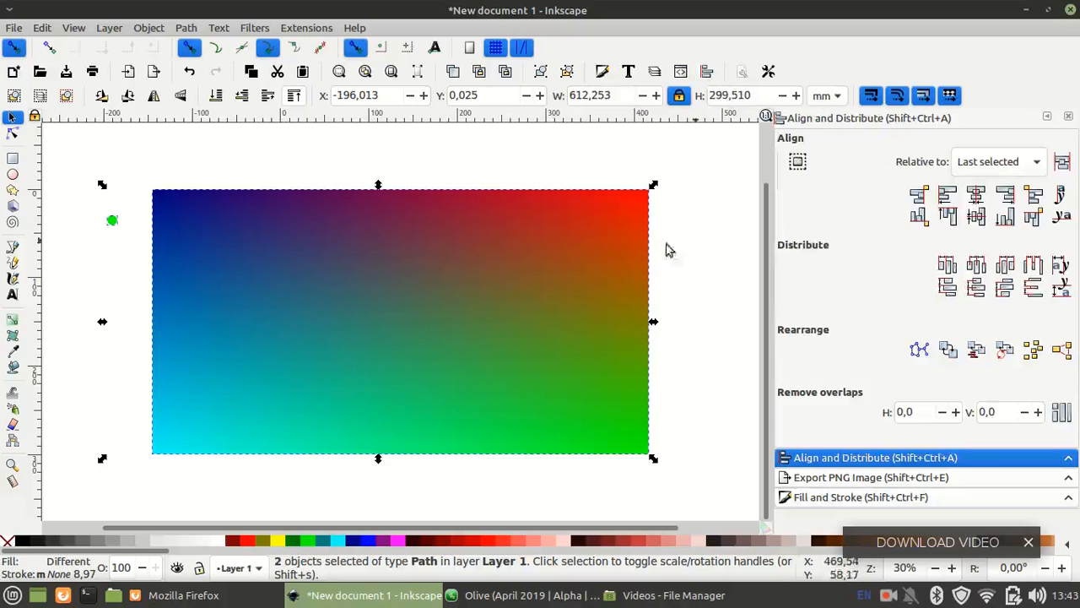
pyautogui.click(947, 197)
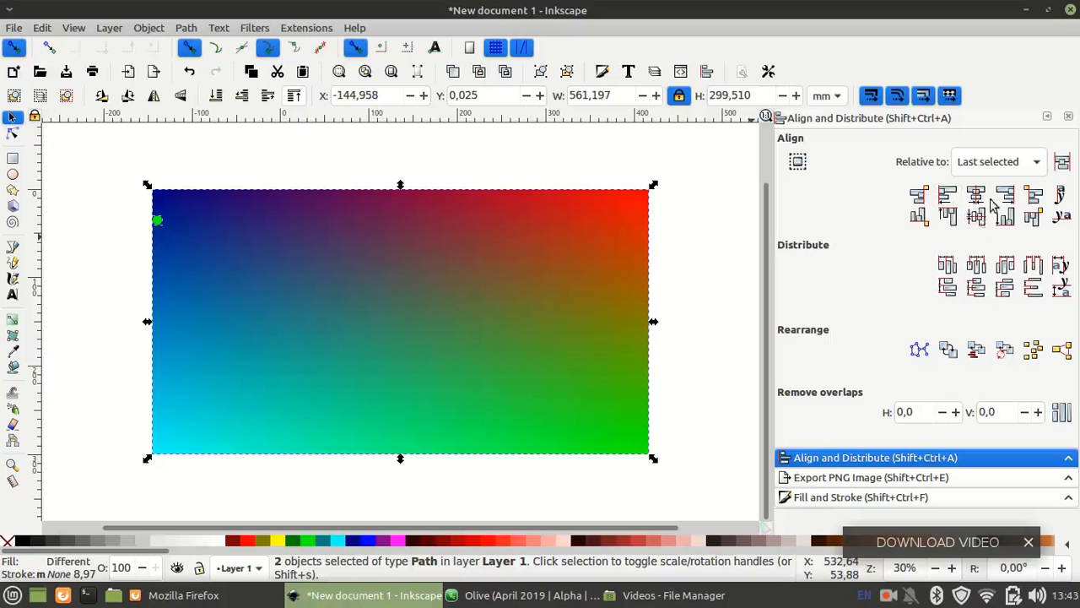
pyautogui.click(948, 218)
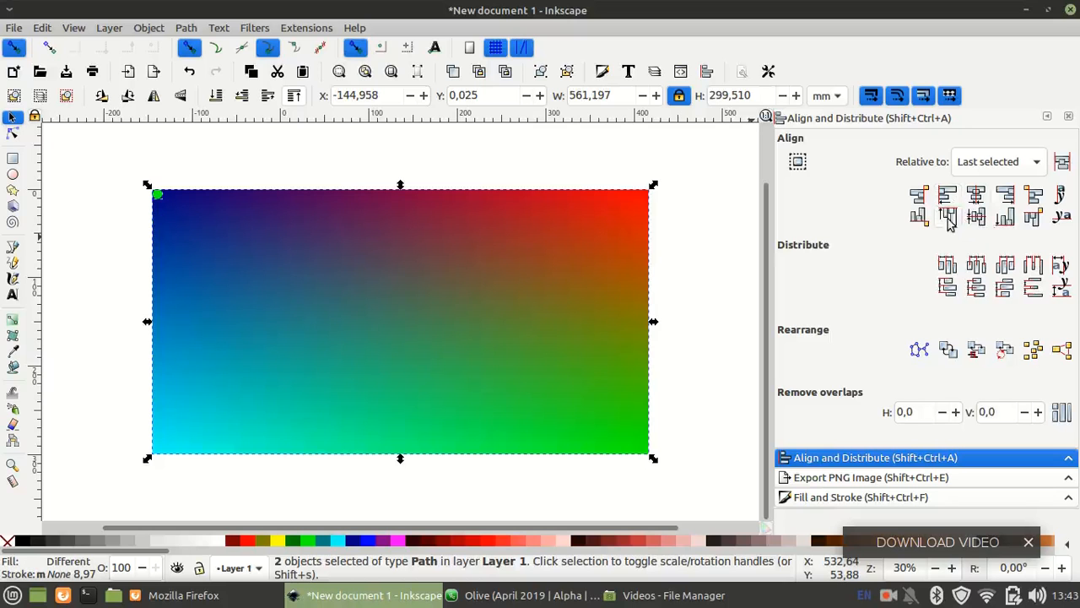
pyautogui.click(712, 162)
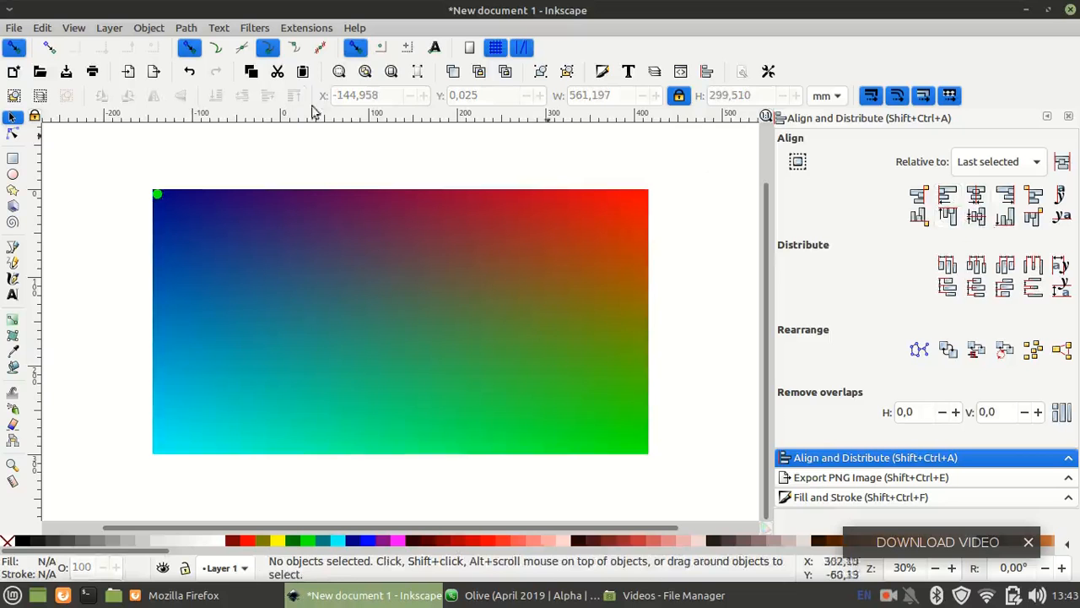
# Duplicate the upper-left circle and align the copy to the rectangle's right edge
pyautogui.moveTo(130, 164); pyautogui.dragTo(212, 209)
pyautogui.press('ctrl')
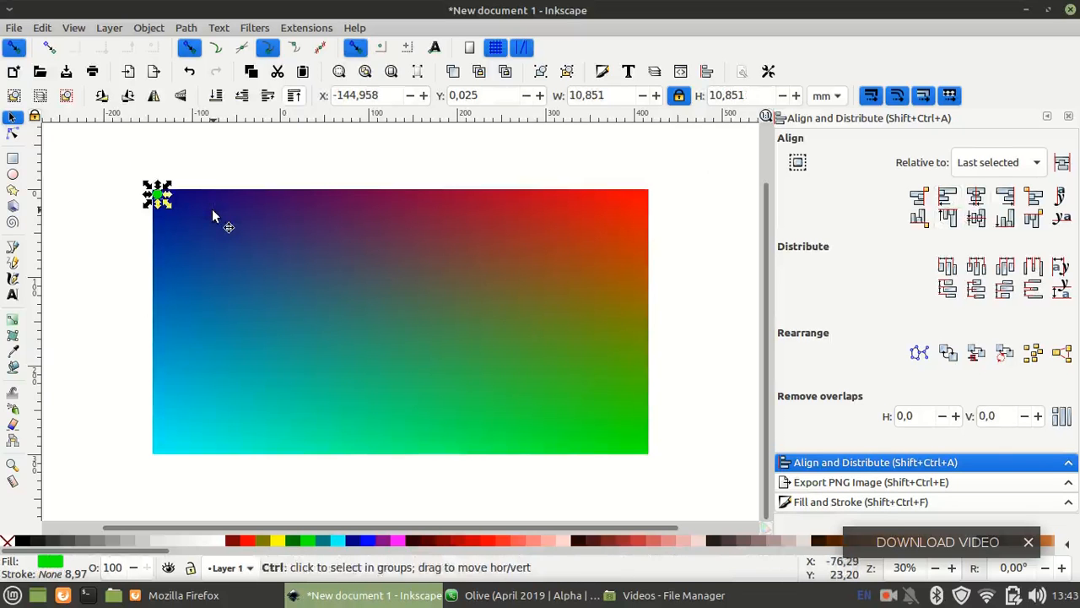
pyautogui.rightClick(157, 194)
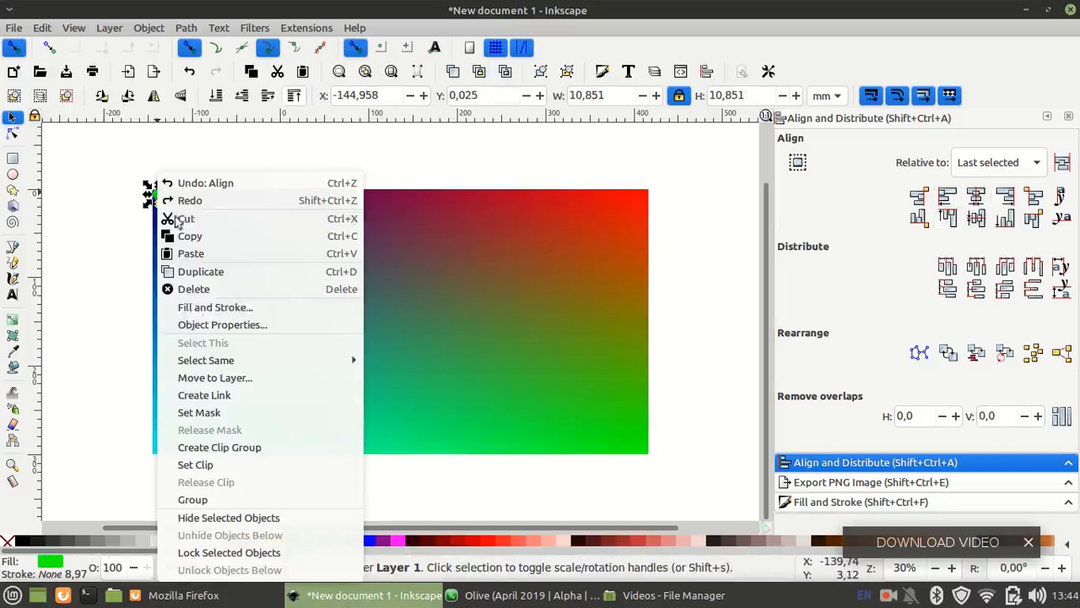
pyautogui.click(200, 271)
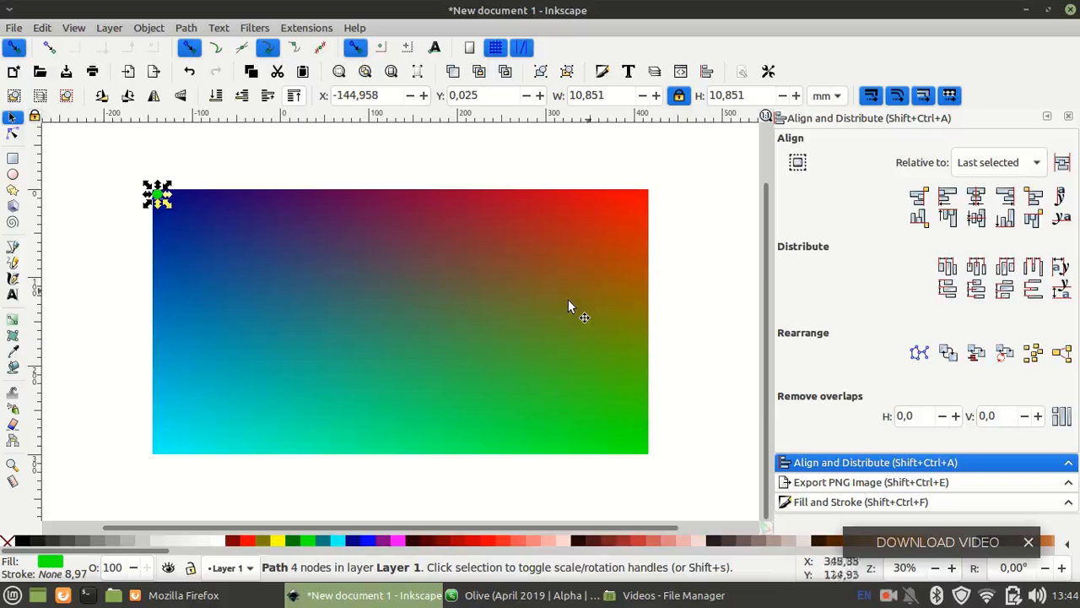
pyautogui.press('shift')
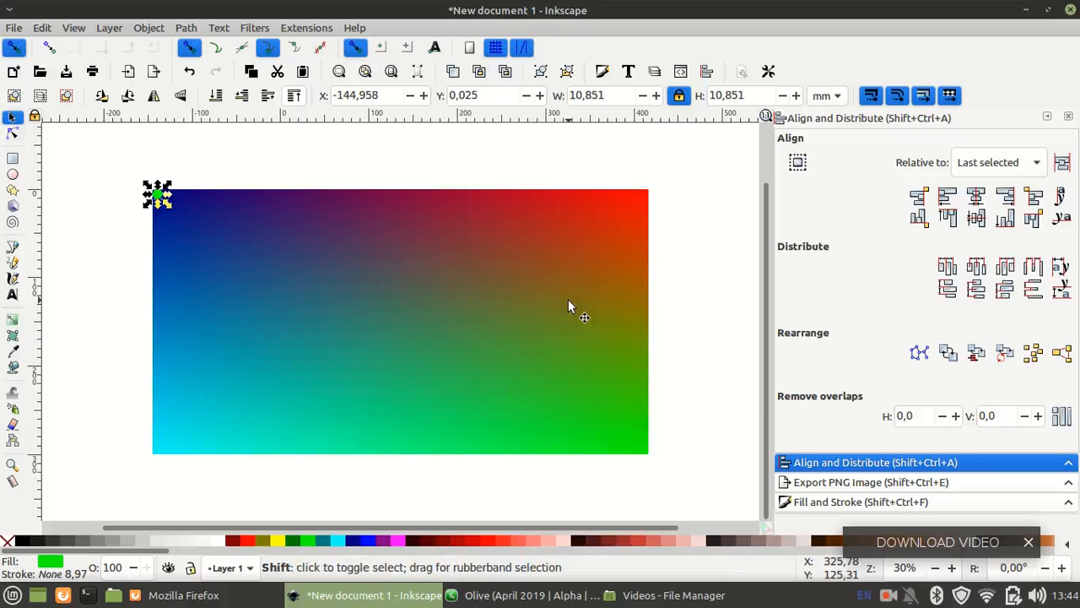
pyautogui.keyDown('shift'); pyautogui.click(569, 302); pyautogui.keyUp('shift')
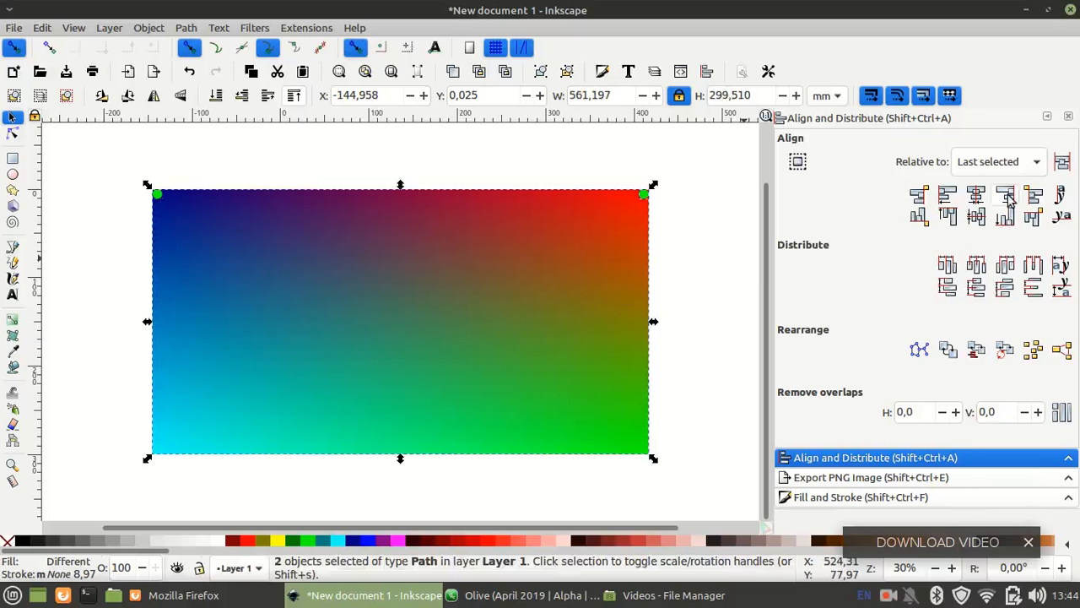
pyautogui.click(705, 198)
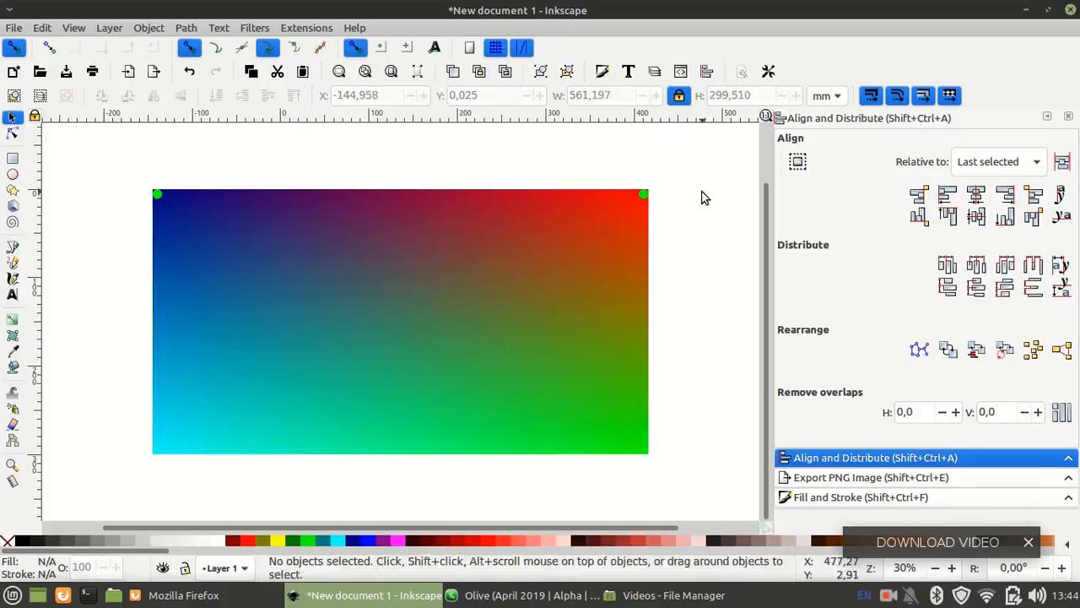
# Duplicate both upper circles and align the copies to the rectangle's bottom edge
pyautogui.moveTo(696, 226); pyautogui.dragTo(577, 167)
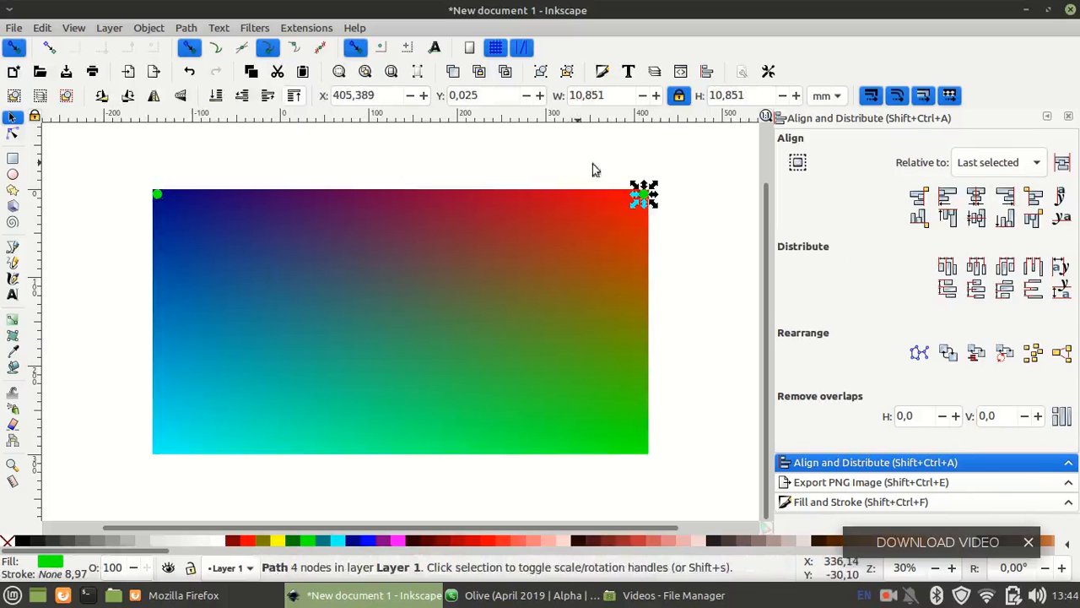
pyautogui.click(694, 213)
pyautogui.moveTo(690, 216); pyautogui.dragTo(79, 151)
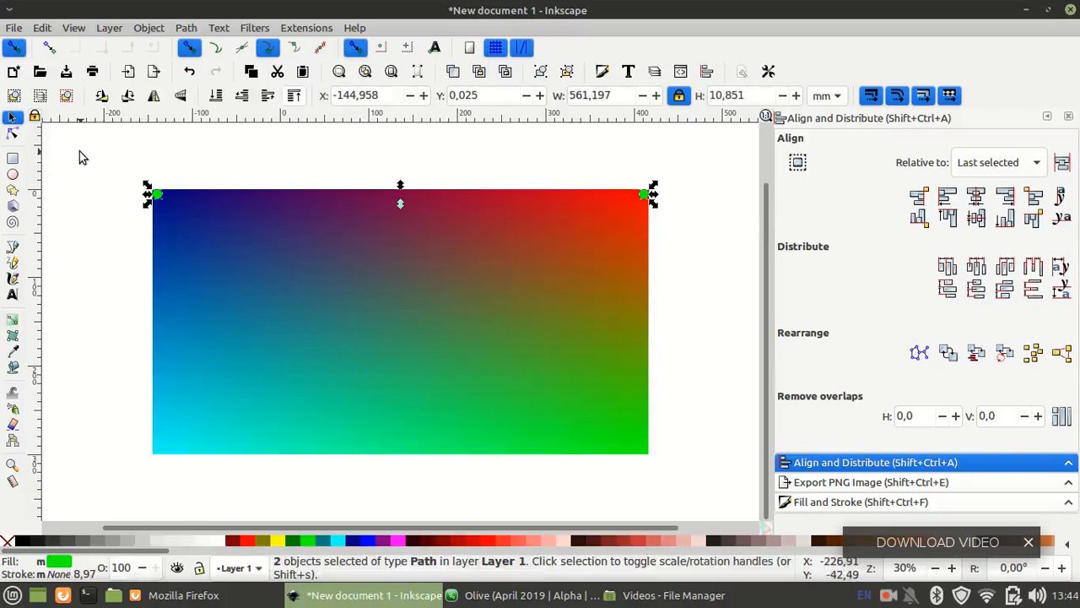
pyautogui.keyDown('shift'); pyautogui.click(288, 354); pyautogui.keyUp('shift')
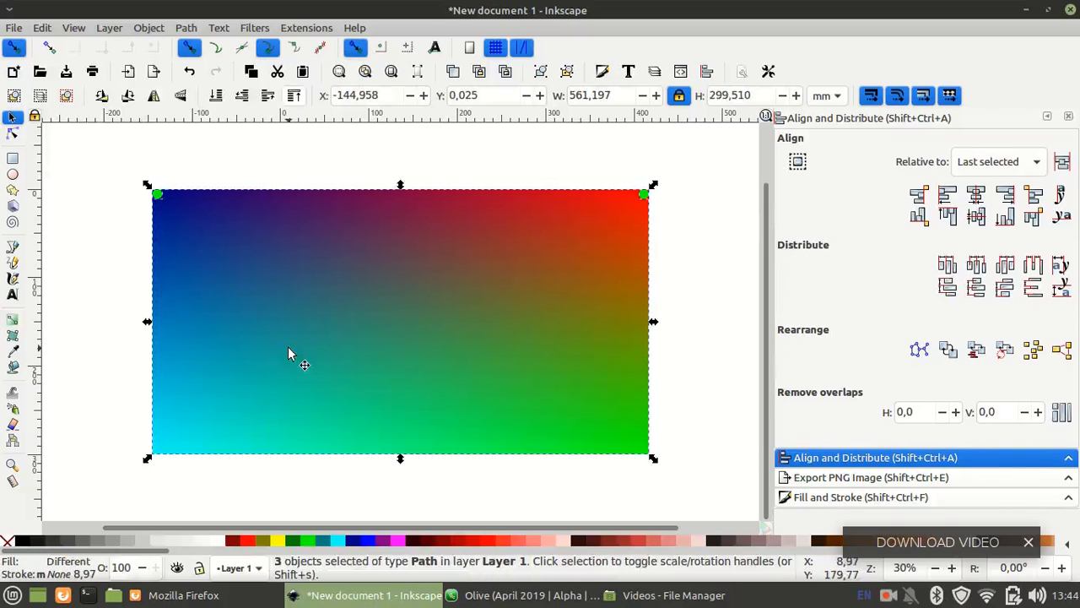
pyautogui.click(1004, 221)
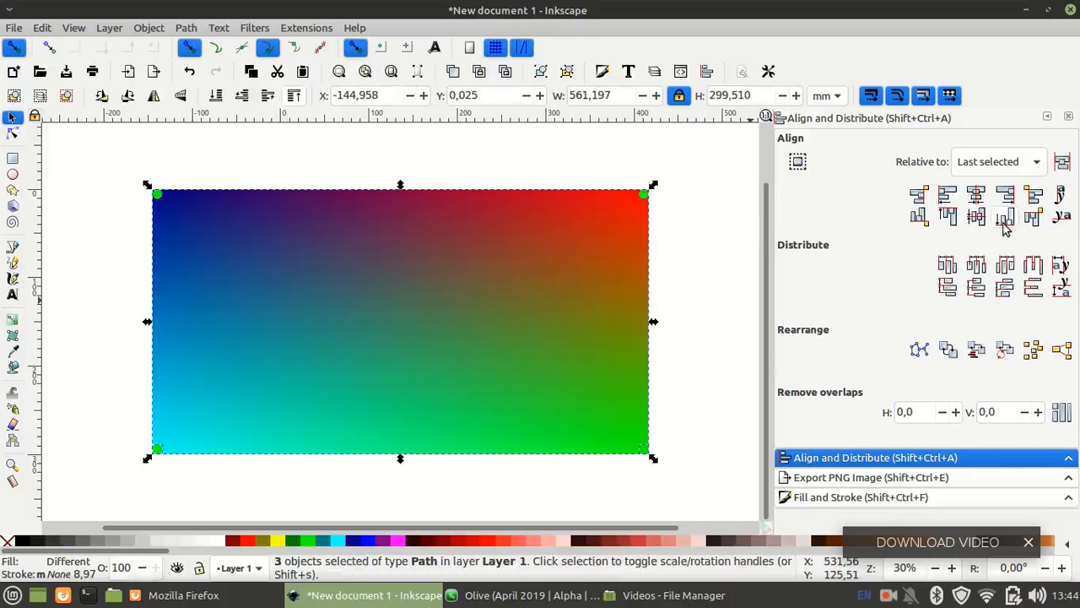
pyautogui.click(736, 268)
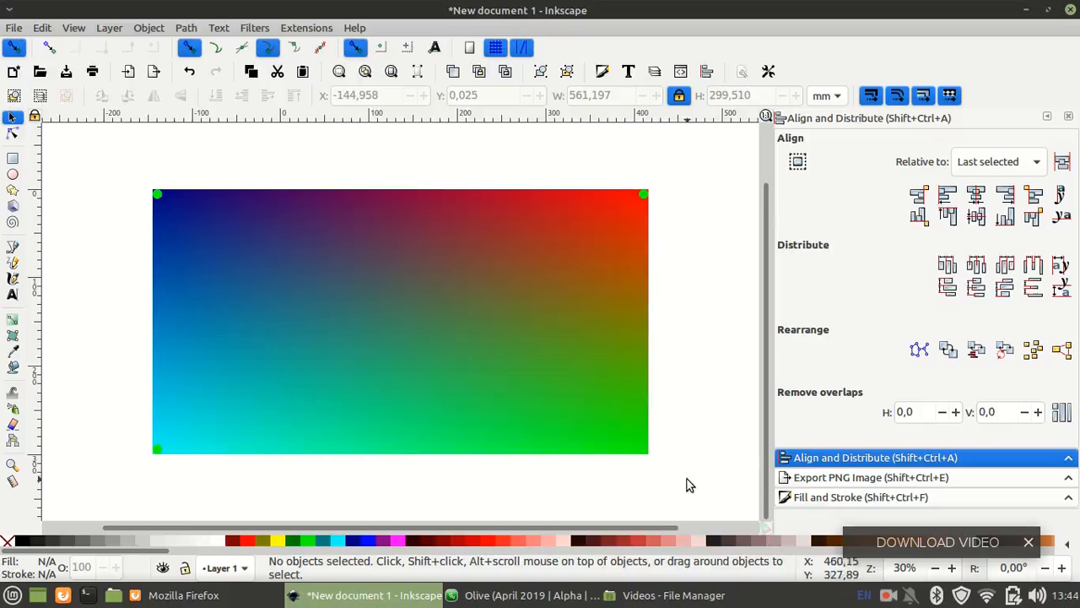
# Select the four corner circles without the rectangle and group them
pyautogui.moveTo(688, 486); pyautogui.dragTo(503, 158)
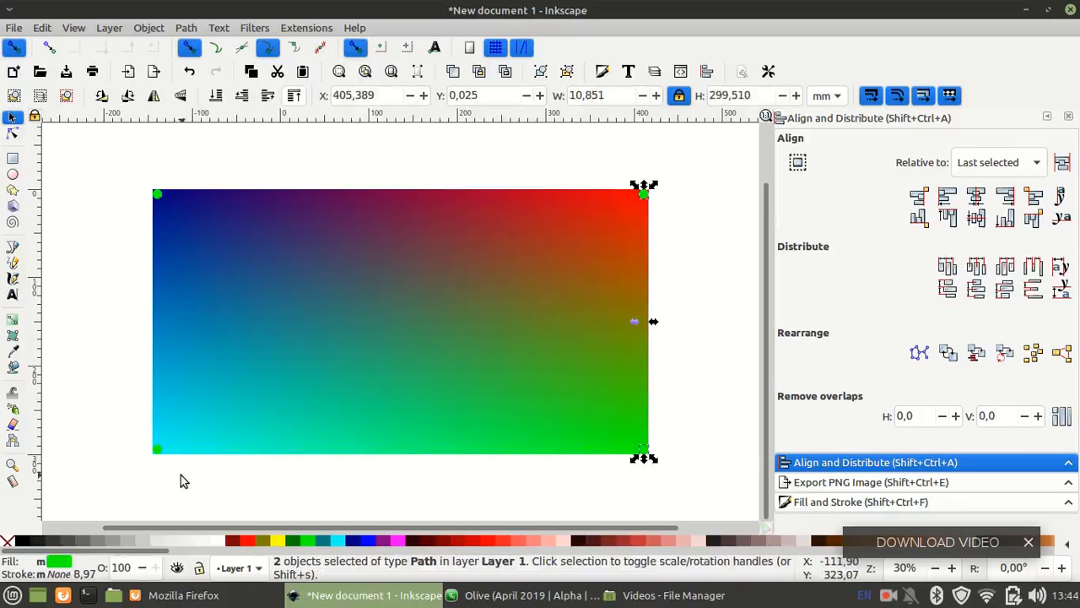
pyautogui.moveTo(181, 474); pyautogui.dragTo(93, 164)
pyautogui.press('ctrl')
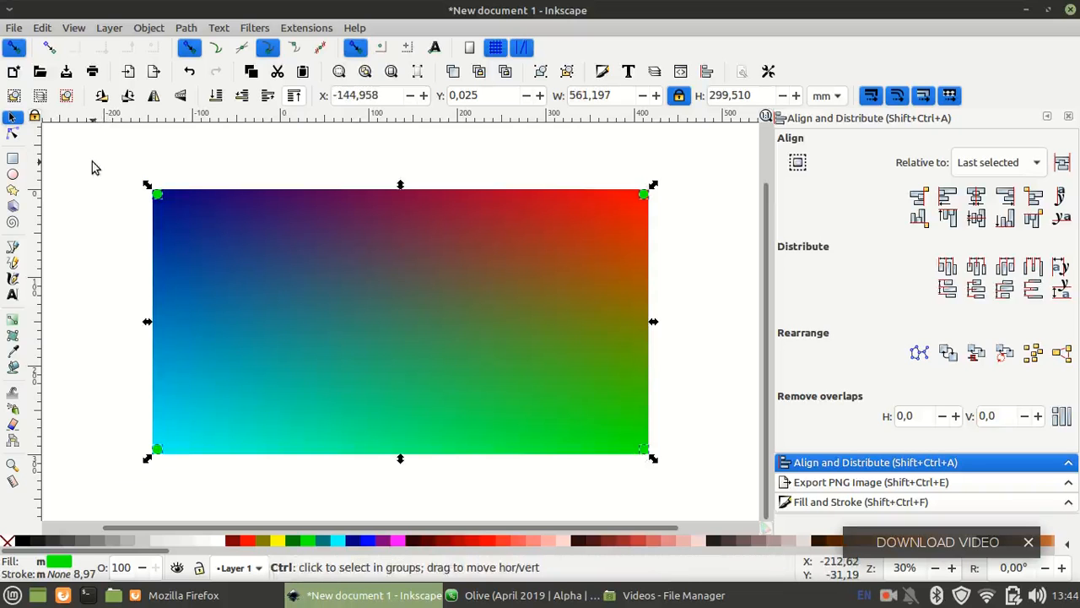
pyautogui.click(538, 73)
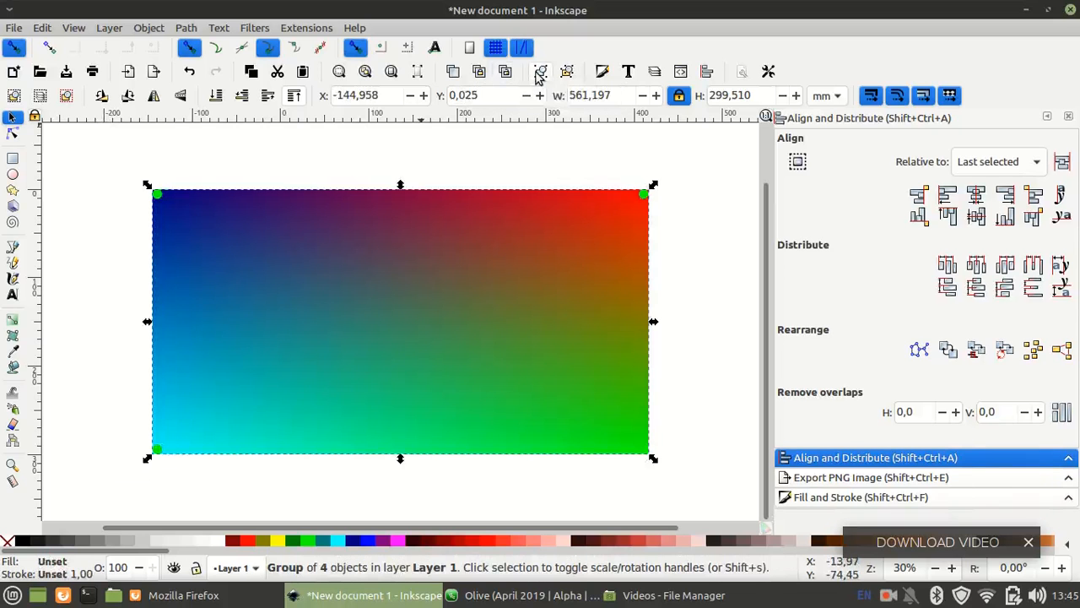
# Move the circle group down and right off the rectangle's corners, and add a layer named Layer 2 above the current one
pyautogui.moveTo(654, 212); pyautogui.dragTo(685, 215)
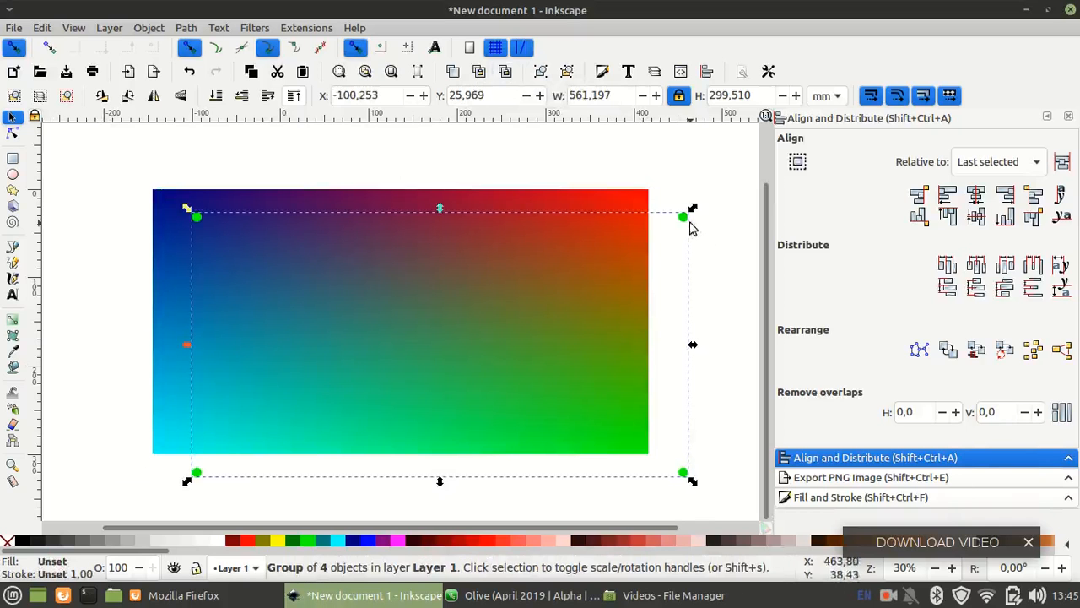
pyautogui.click(560, 203)
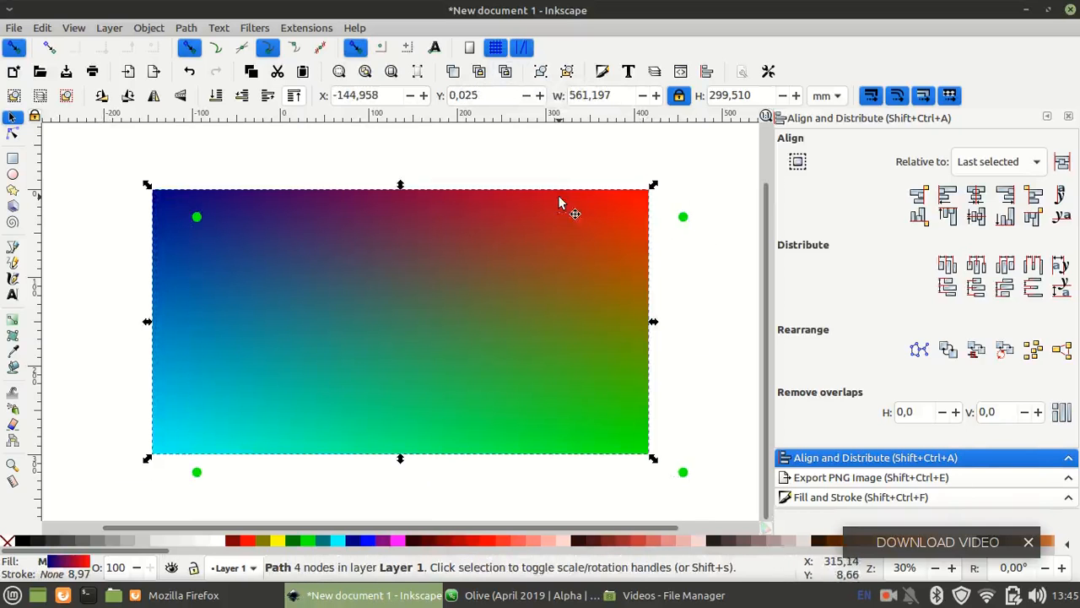
pyautogui.click(654, 74)
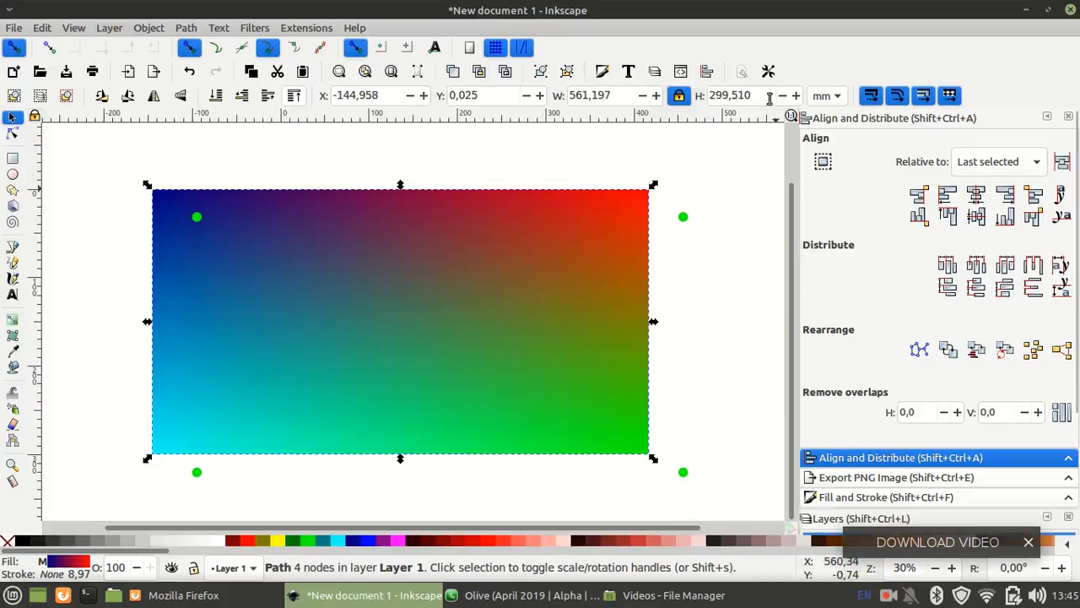
pyautogui.click(654, 74)
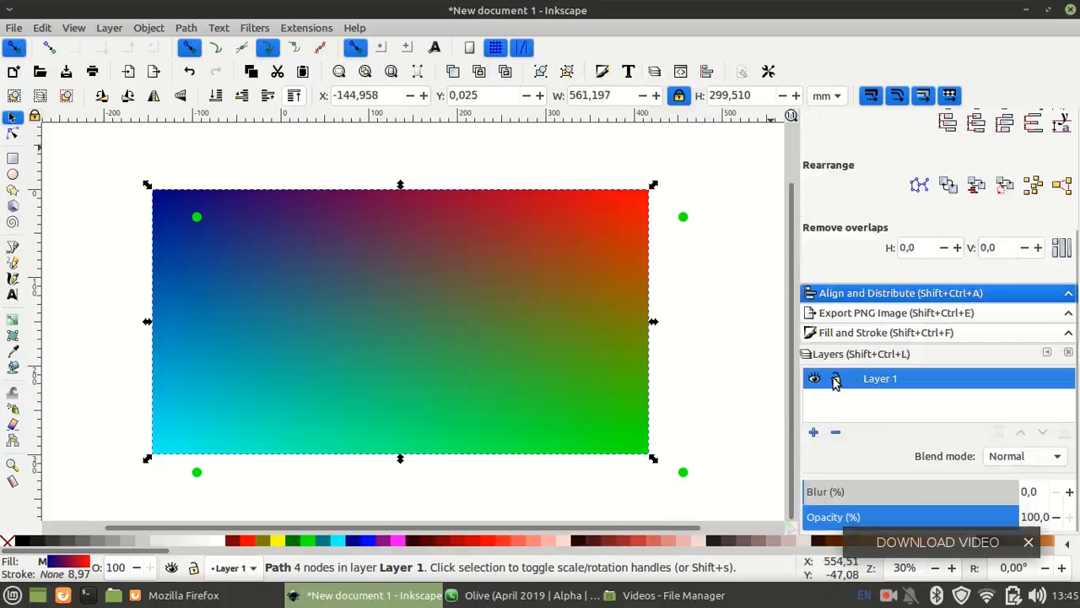
pyautogui.click(813, 432)
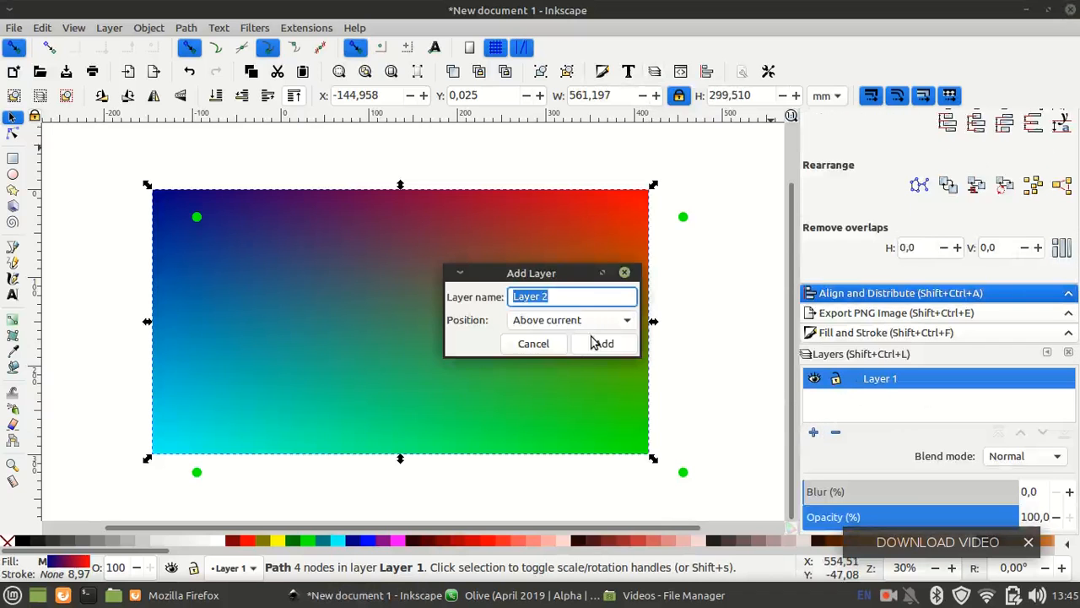
pyautogui.click(590, 343)
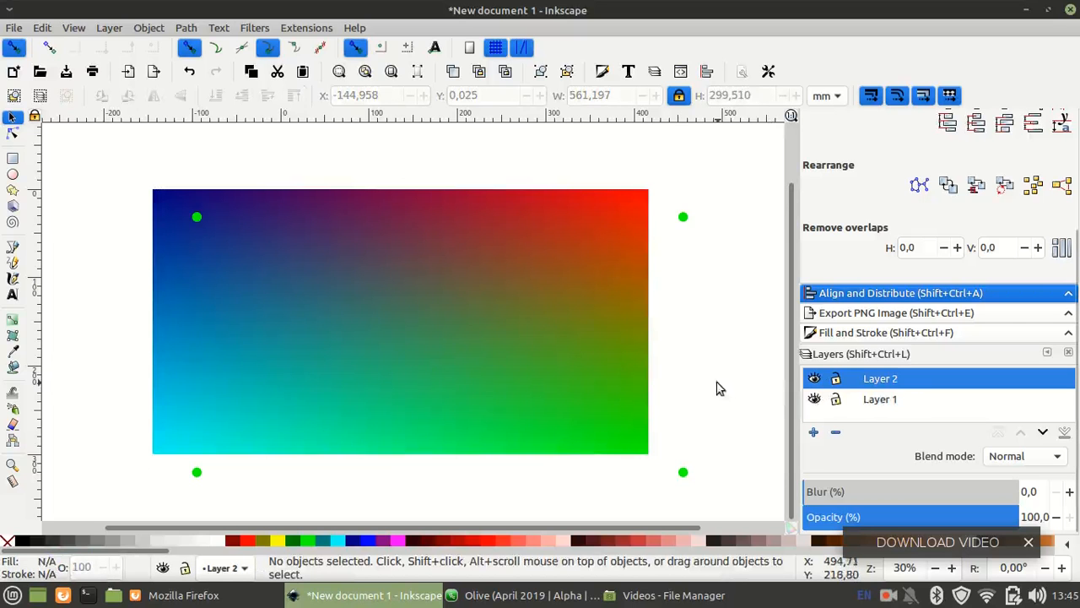
# Cut the group of four circles from Layer 1 and paste it onto Layer 2
pyautogui.click(685, 217)
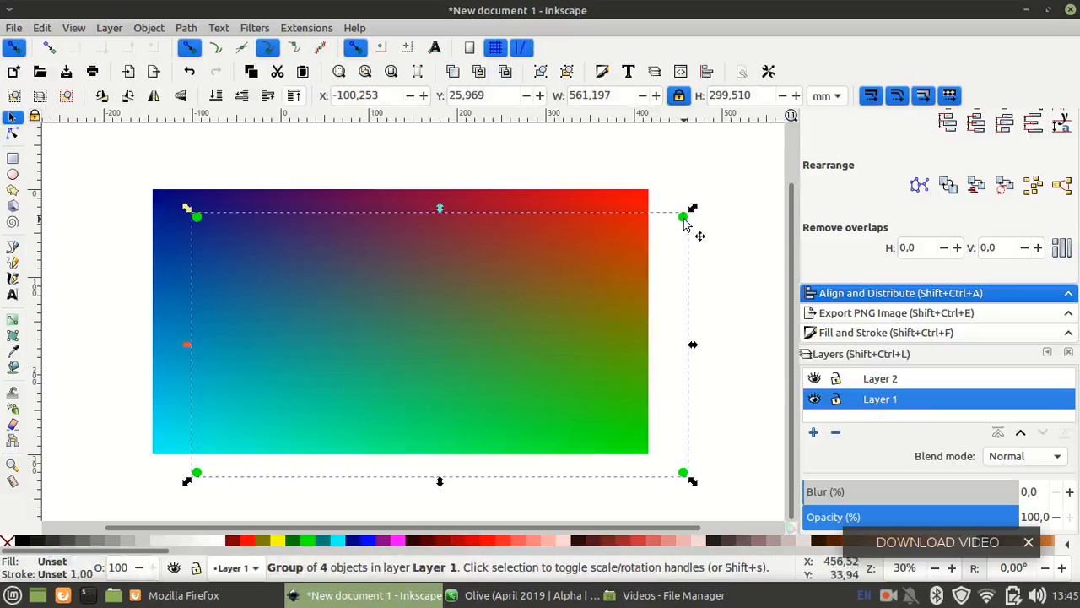
pyautogui.rightClick(684, 221)
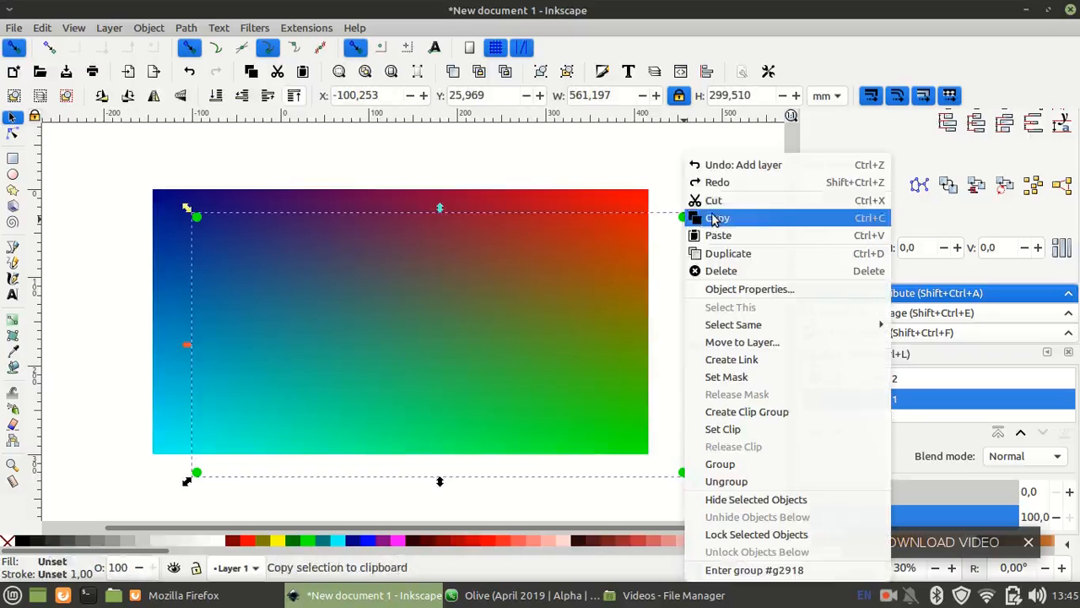
pyautogui.click(709, 200)
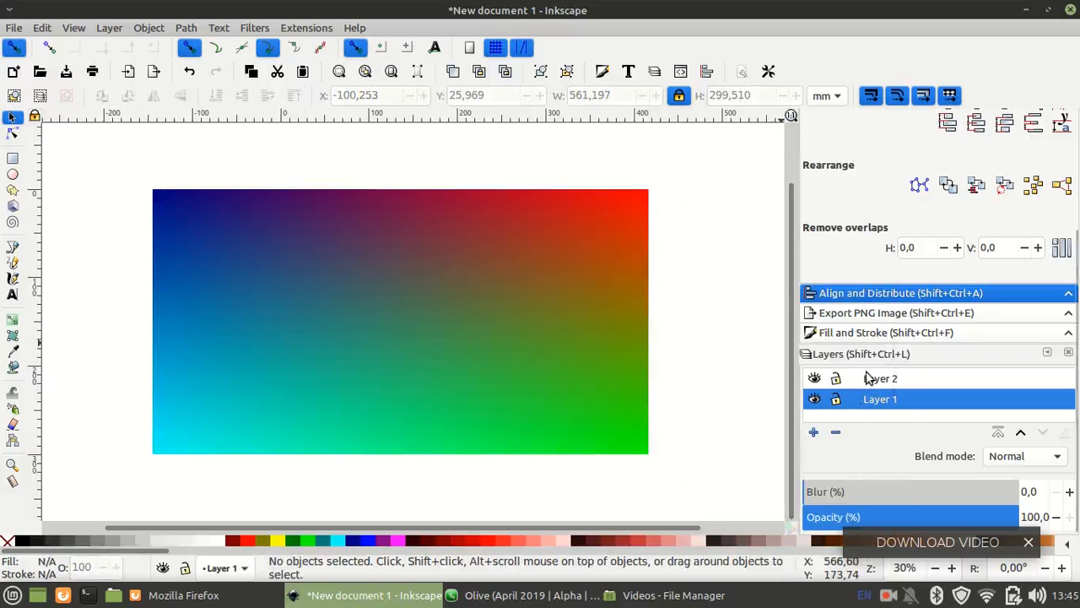
pyautogui.click(869, 378)
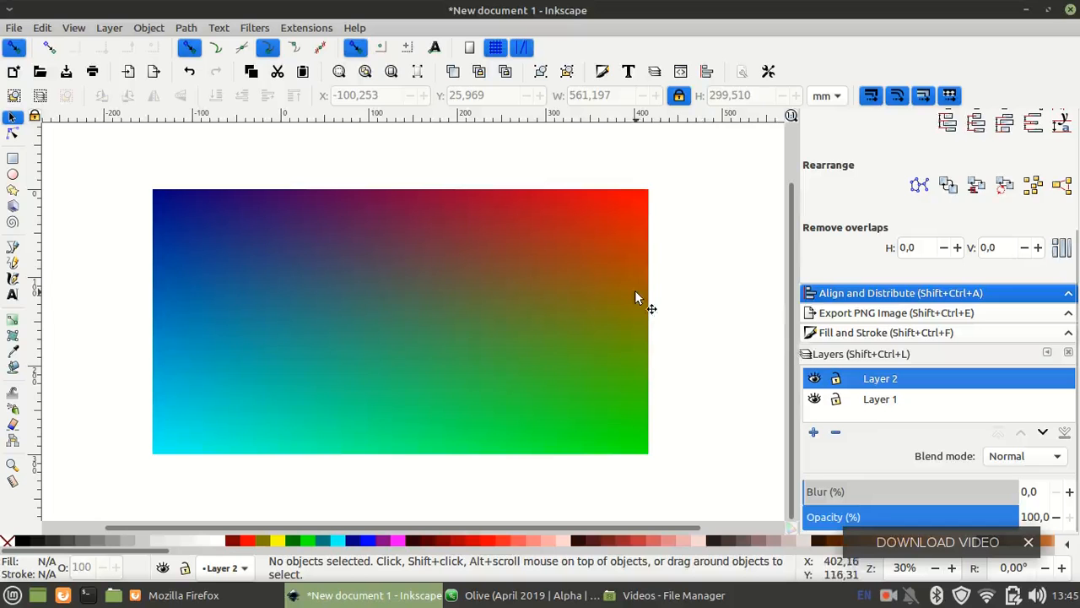
pyautogui.rightClick(667, 302)
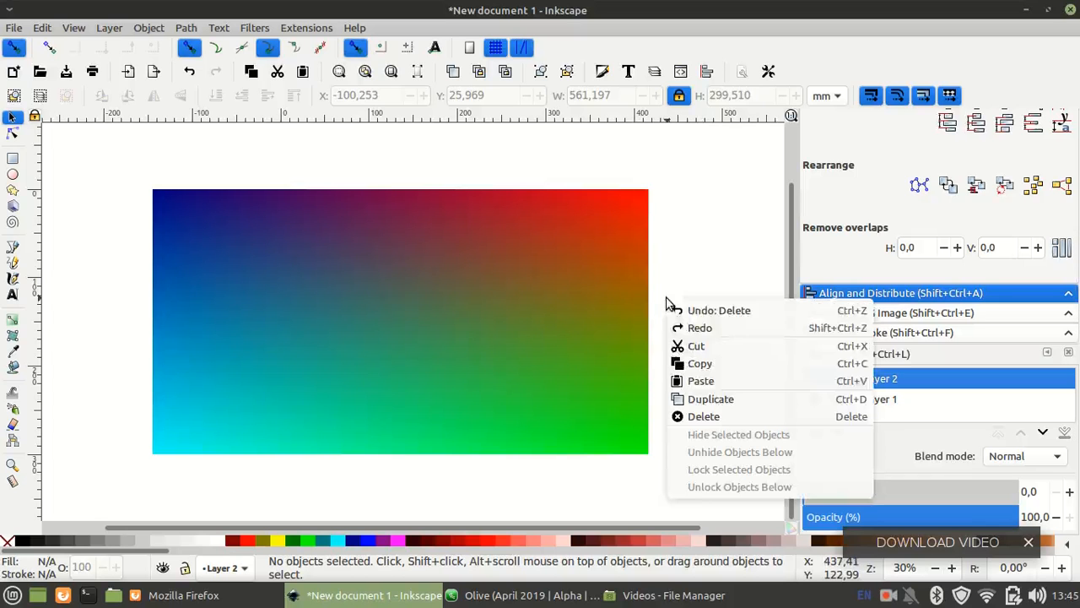
pyautogui.click(700, 381)
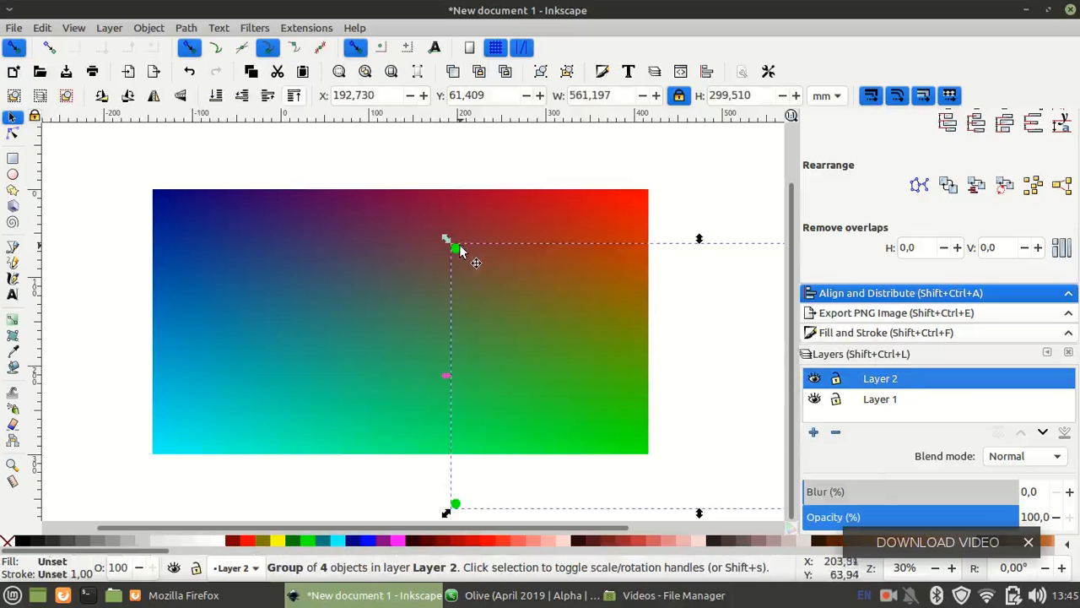
# Place the pasted circle group over the rectangle's corners and center it vertically on the rectangle
pyautogui.moveTo(458, 252); pyautogui.dragTo(160, 195)
pyautogui.moveTo(161, 197); pyautogui.dragTo(168, 203)
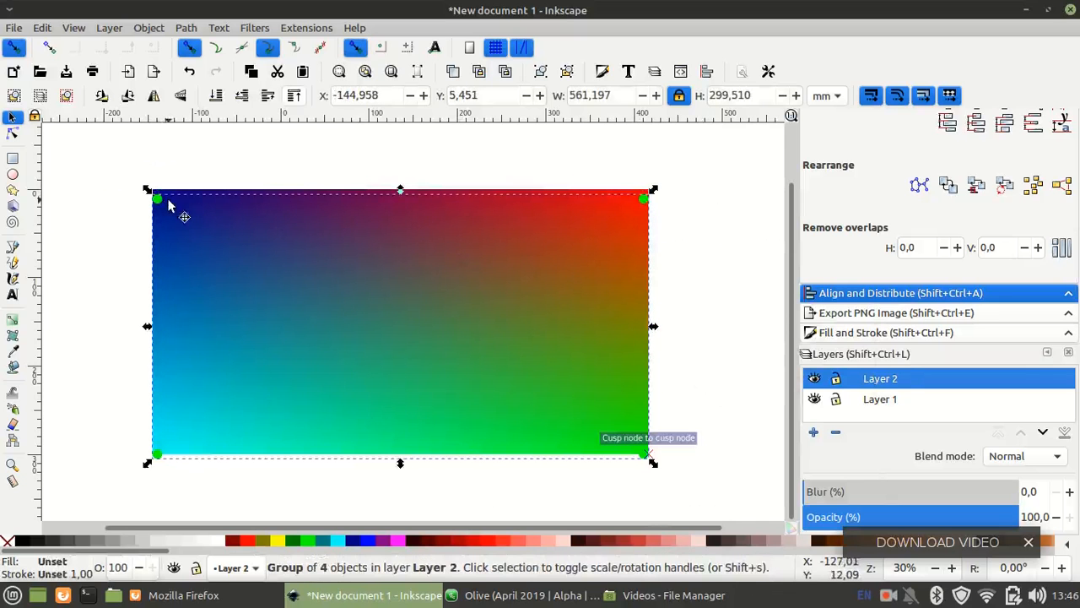
pyautogui.keyDown('shift'); pyautogui.click(384, 240); pyautogui.keyUp('shift')
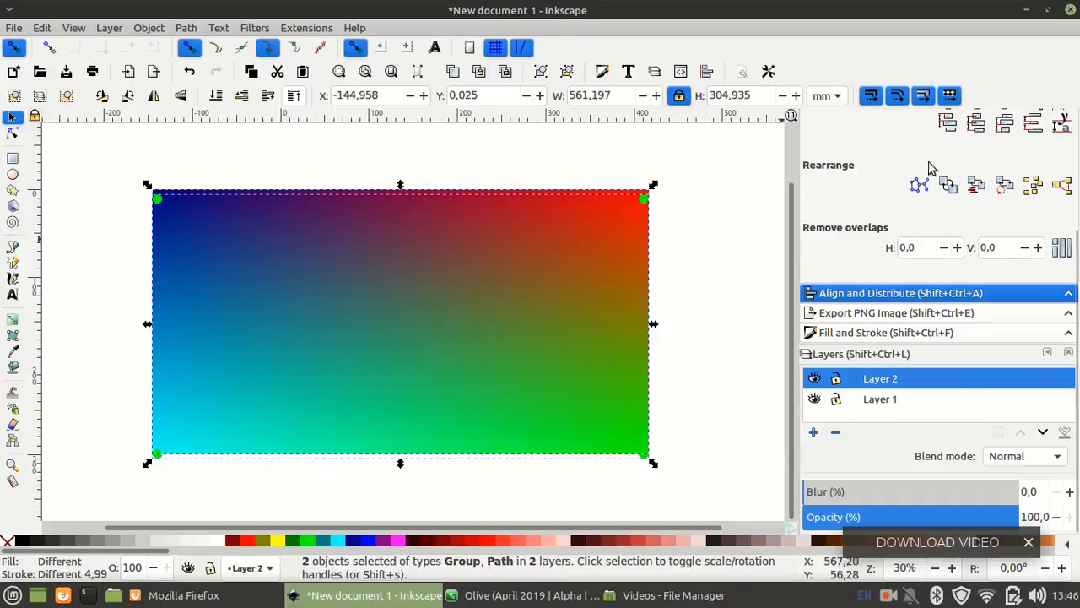
pyautogui.scroll(4, 931, 168)
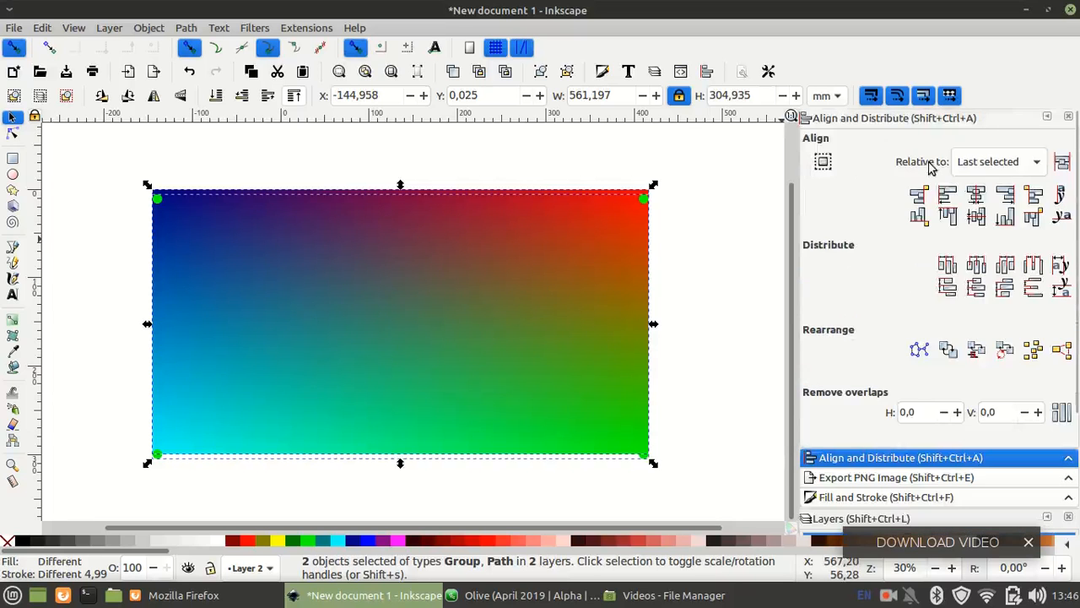
pyautogui.click(977, 217)
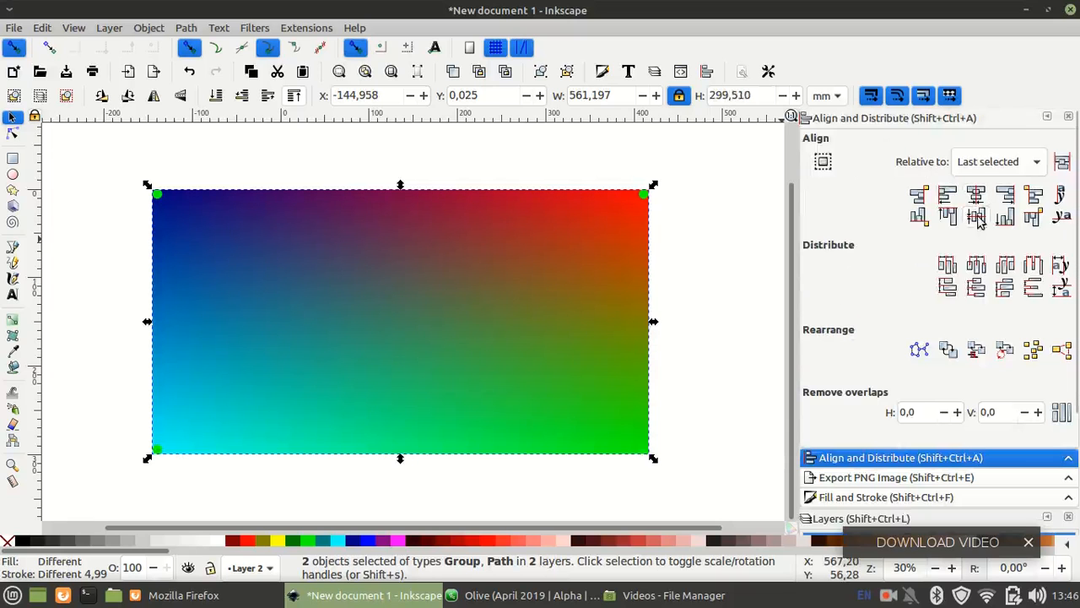
pyautogui.click(694, 228)
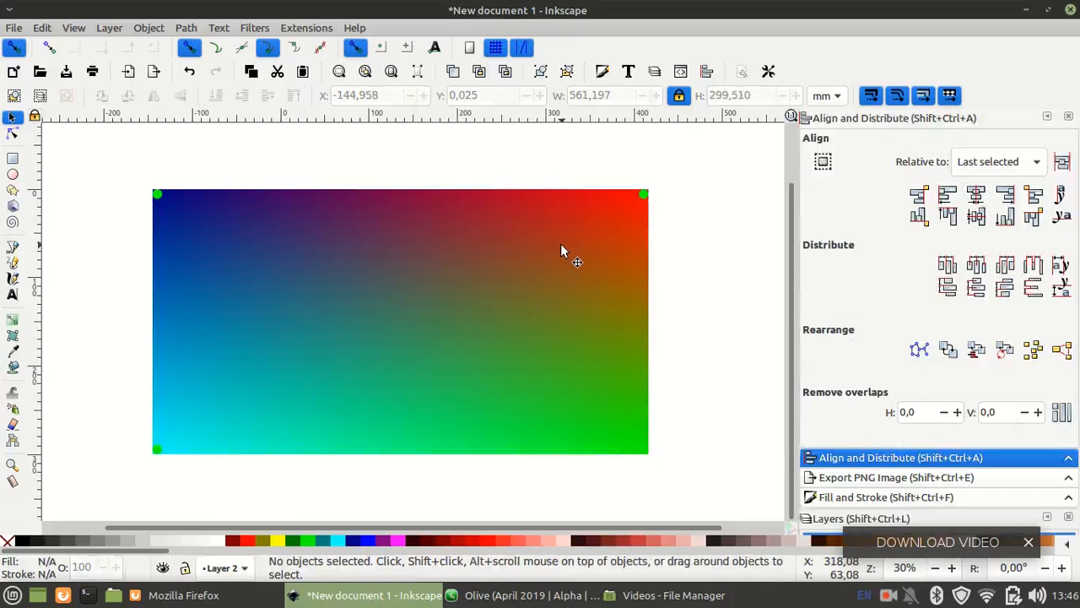
# Ungroup the four corner circles on Layer 2
pyautogui.click(643, 197)
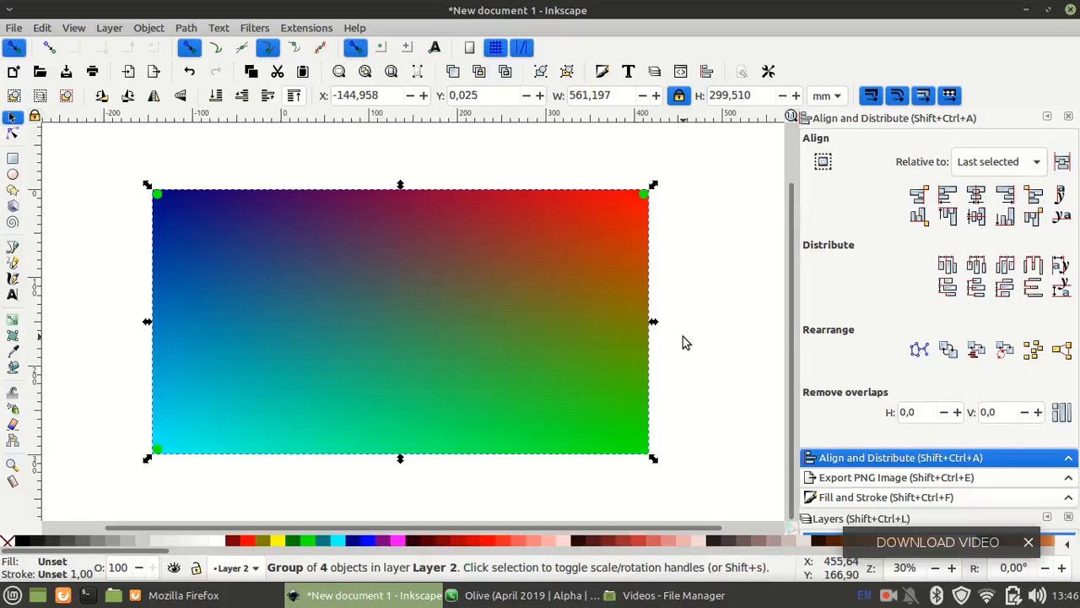
pyautogui.click(569, 76)
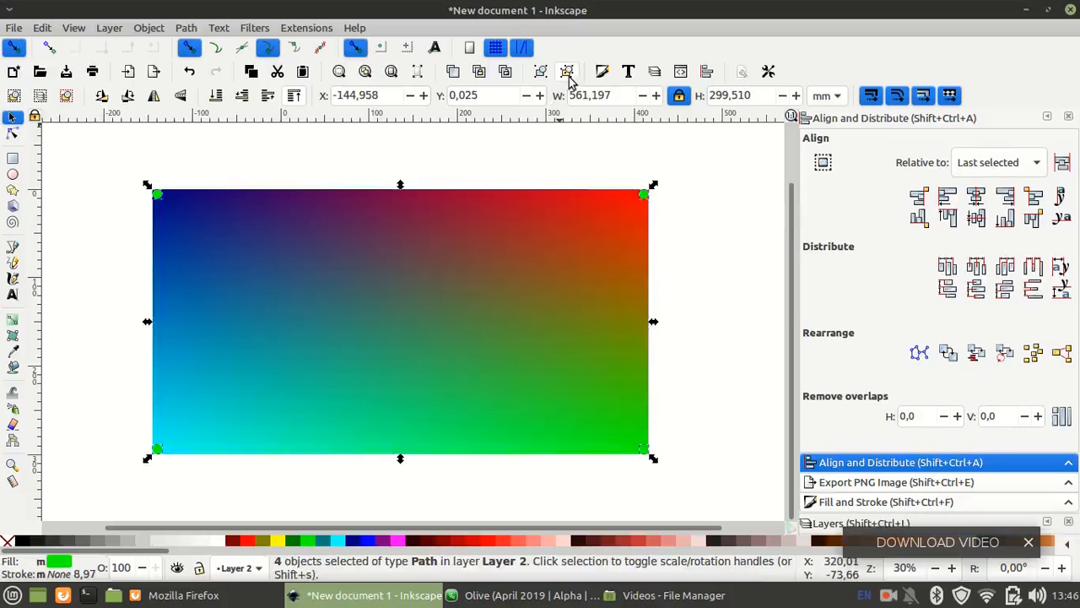
pyautogui.click(700, 288)
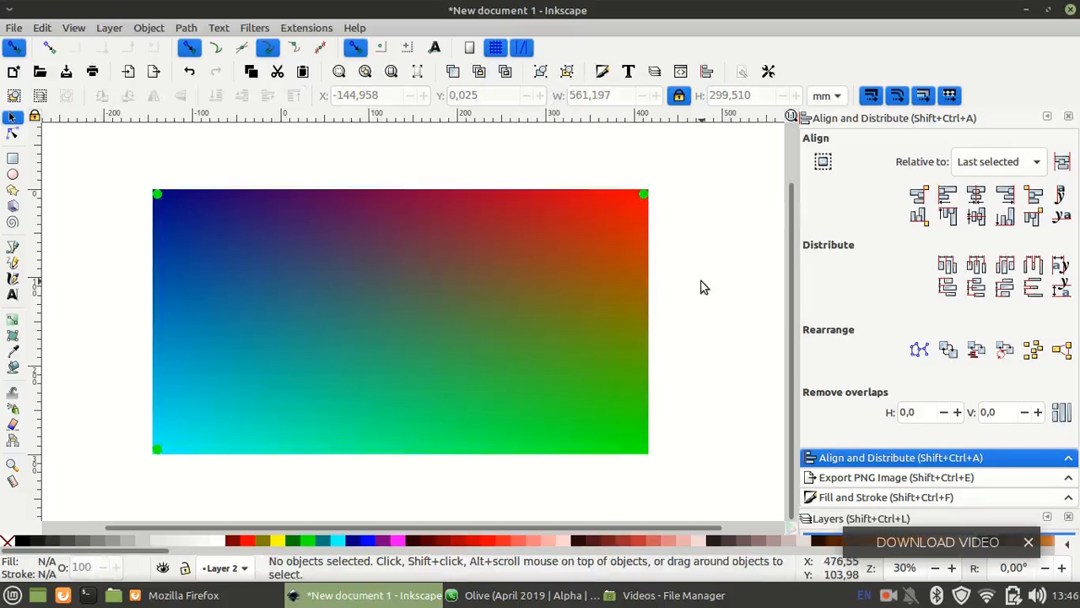
# Select all four corner circles and fill them with white
pyautogui.click(642, 456)
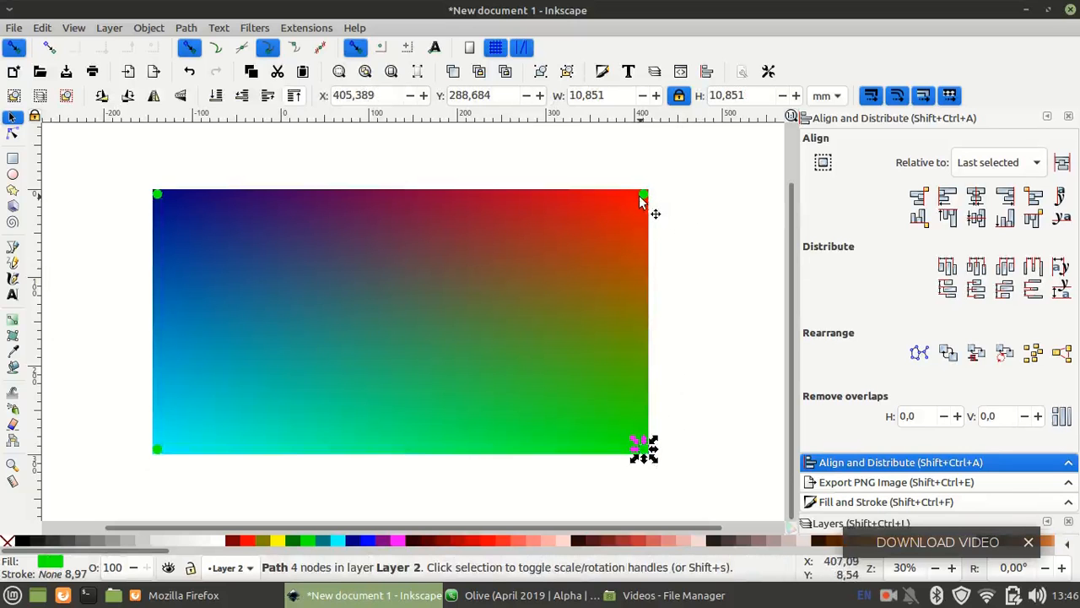
pyautogui.keyDown('shift'); pyautogui.click(639, 195); pyautogui.keyUp('shift')
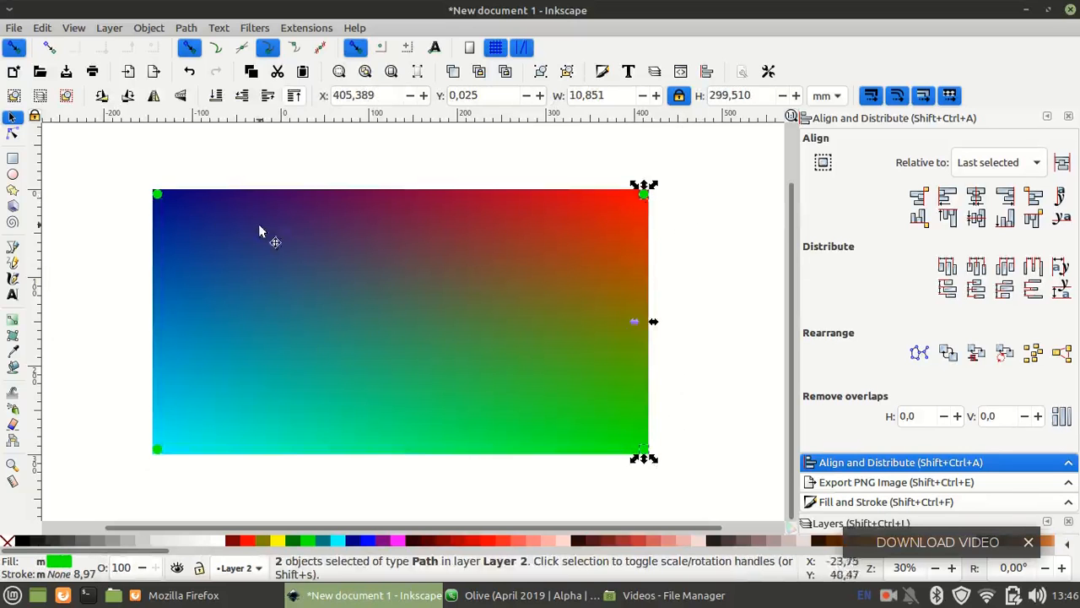
pyautogui.keyDown('shift'); pyautogui.click(157, 195); pyautogui.keyUp('shift')
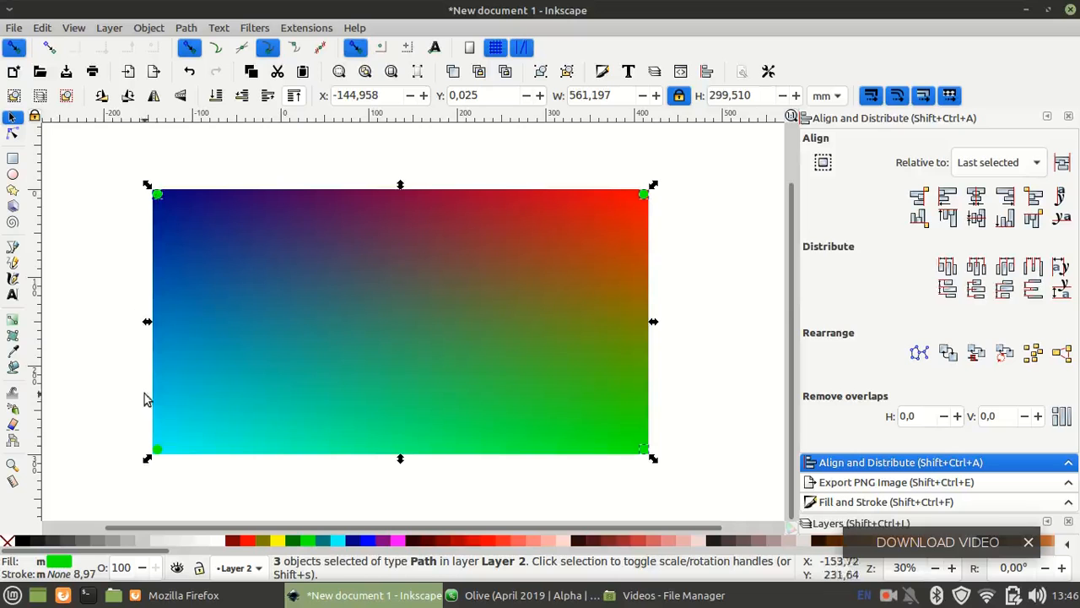
pyautogui.click(221, 540)
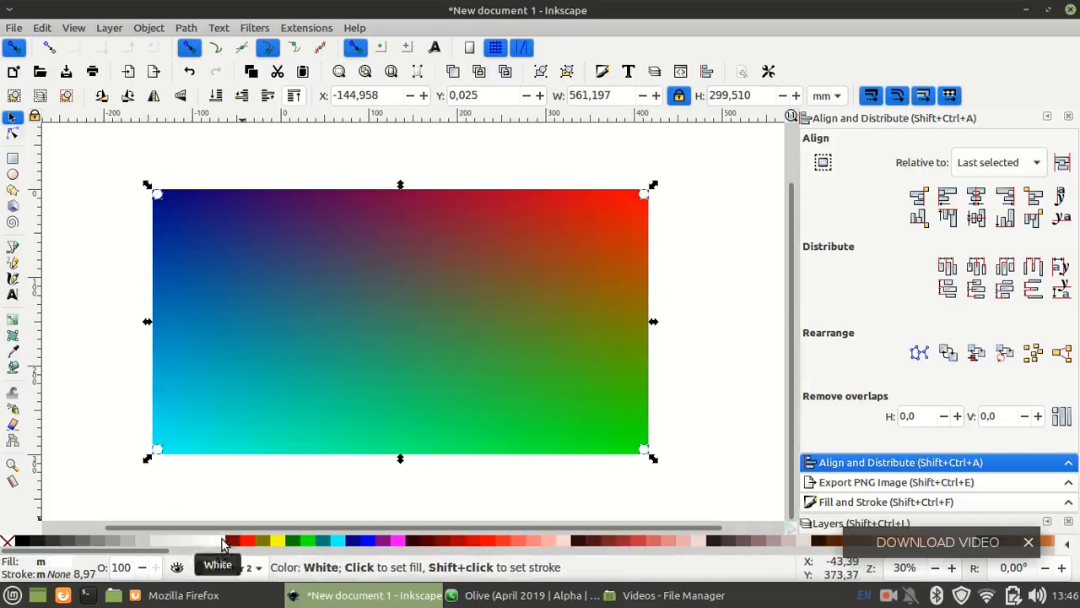
pyautogui.click(705, 337)
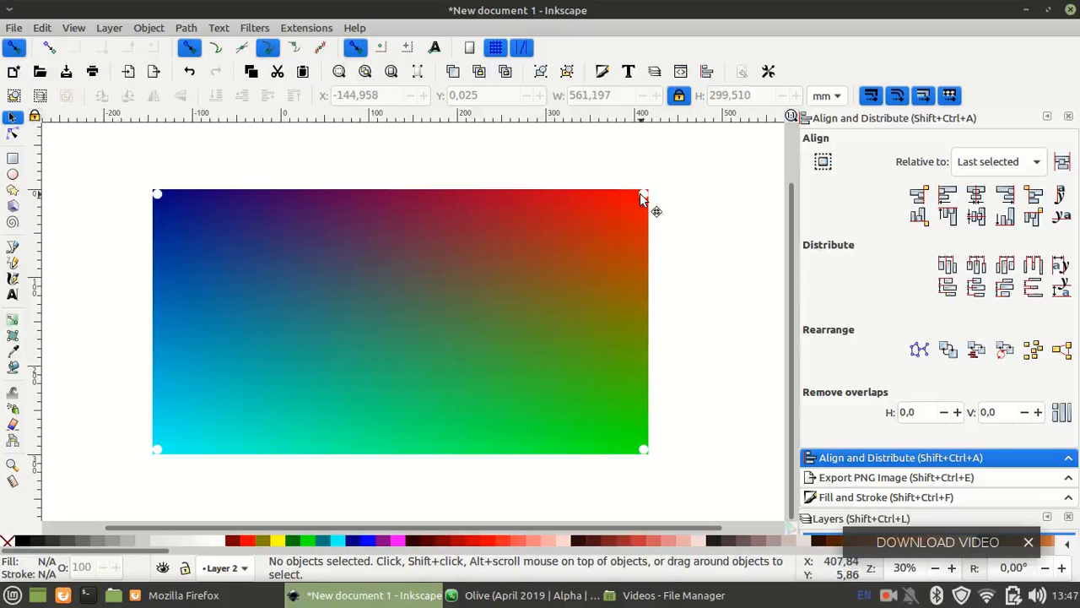
# Duplicate the upper-right circle into four copies spaced irregularly down the rectangle's right edge
pyautogui.click(641, 194)
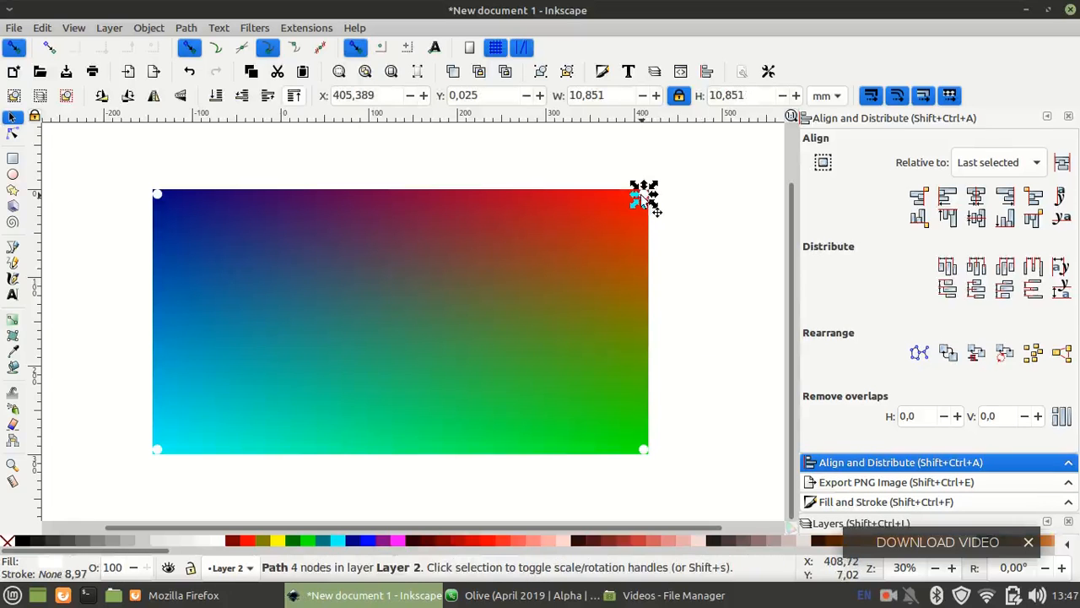
pyautogui.press('ctrl')
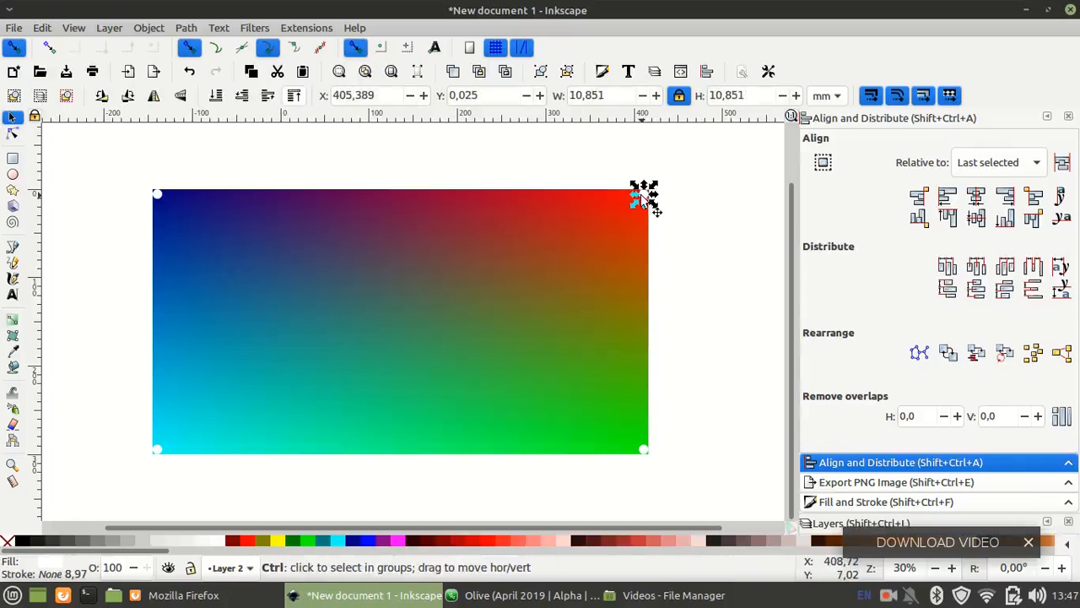
pyautogui.moveTo(643, 196); pyautogui.dragTo(640, 255)
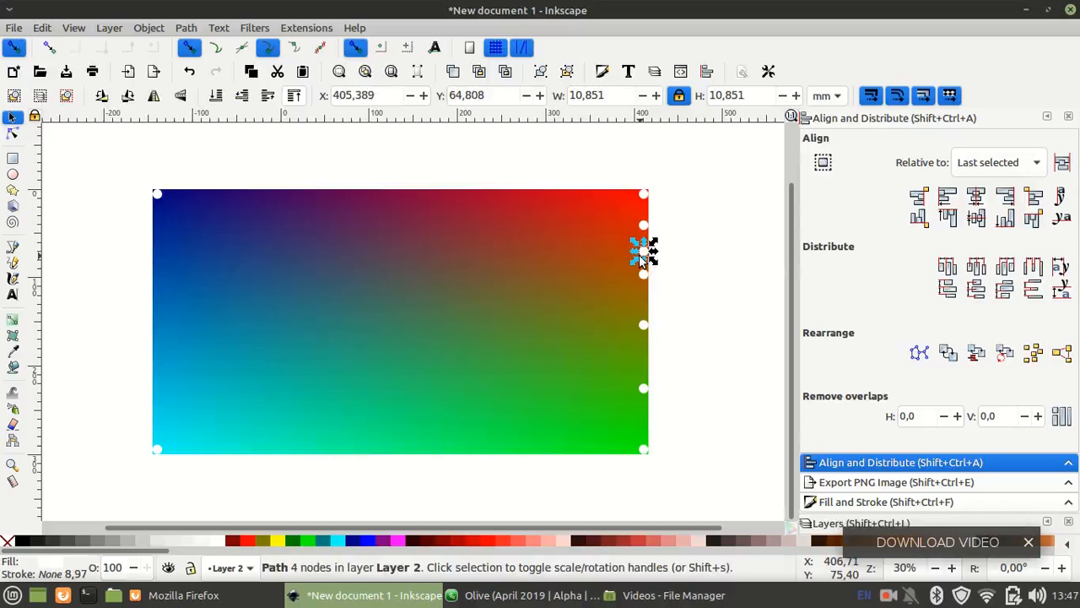
pyautogui.click(754, 330)
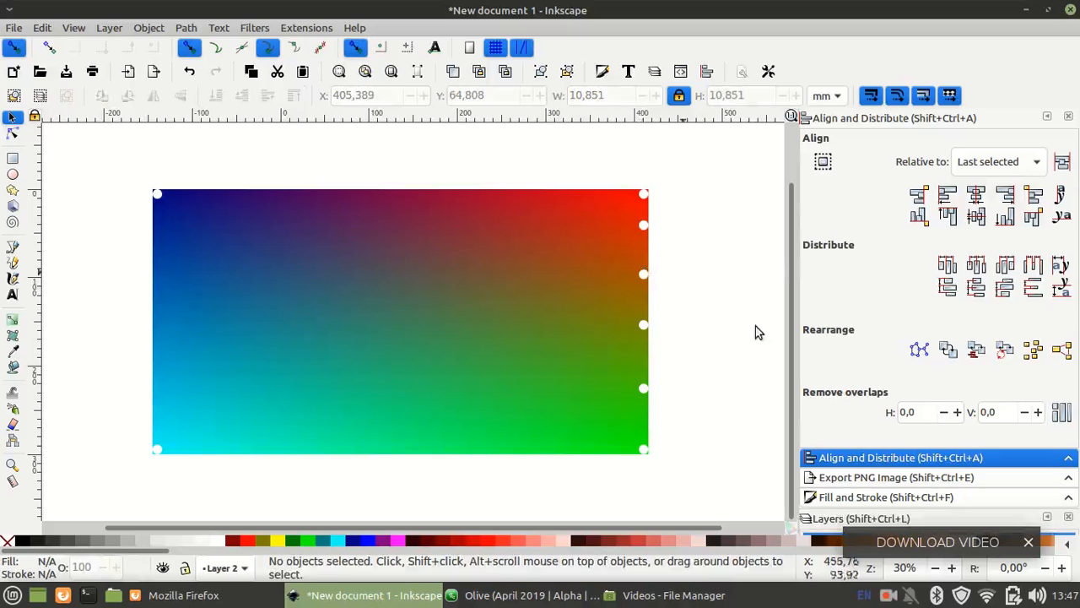
# Duplicate the lower-right circle into five copies spaced irregularly along the rectangle's bottom edge
pyautogui.click(646, 457)
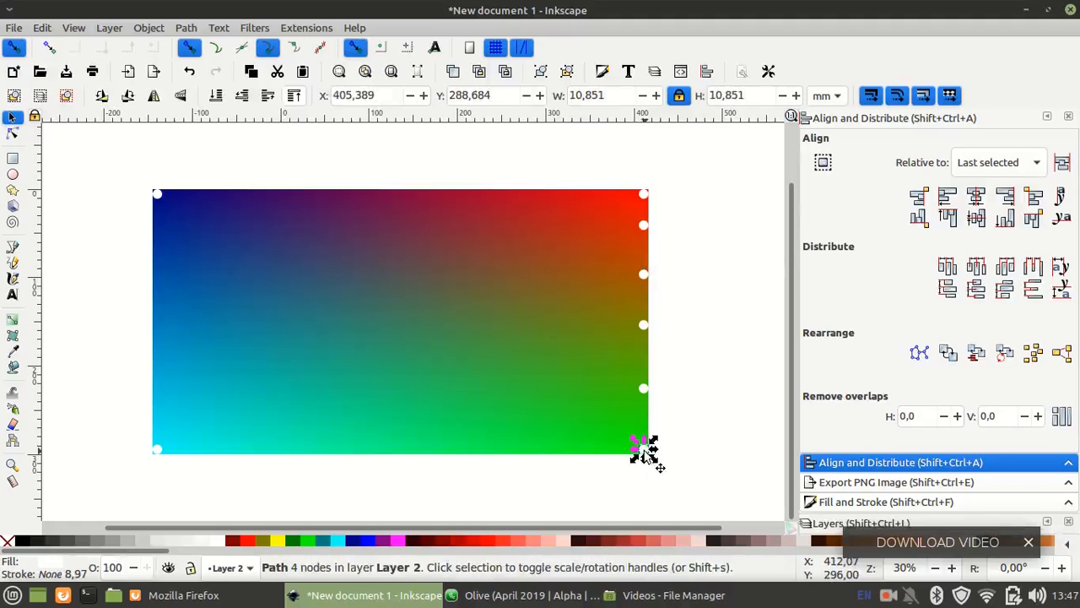
pyautogui.press('ctrl')
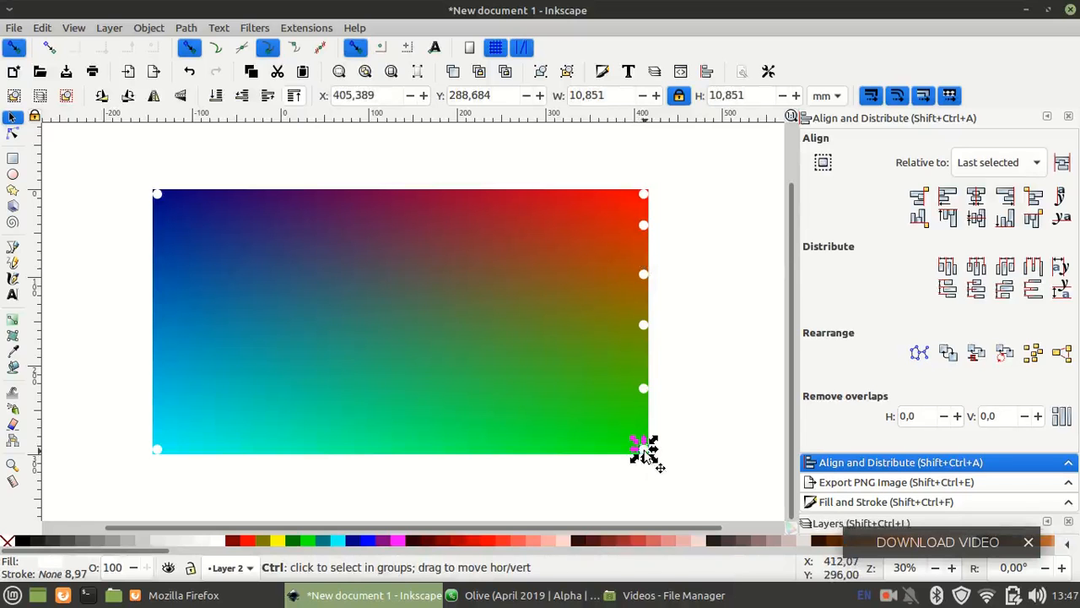
pyautogui.moveTo(644, 449); pyautogui.dragTo(394, 448)
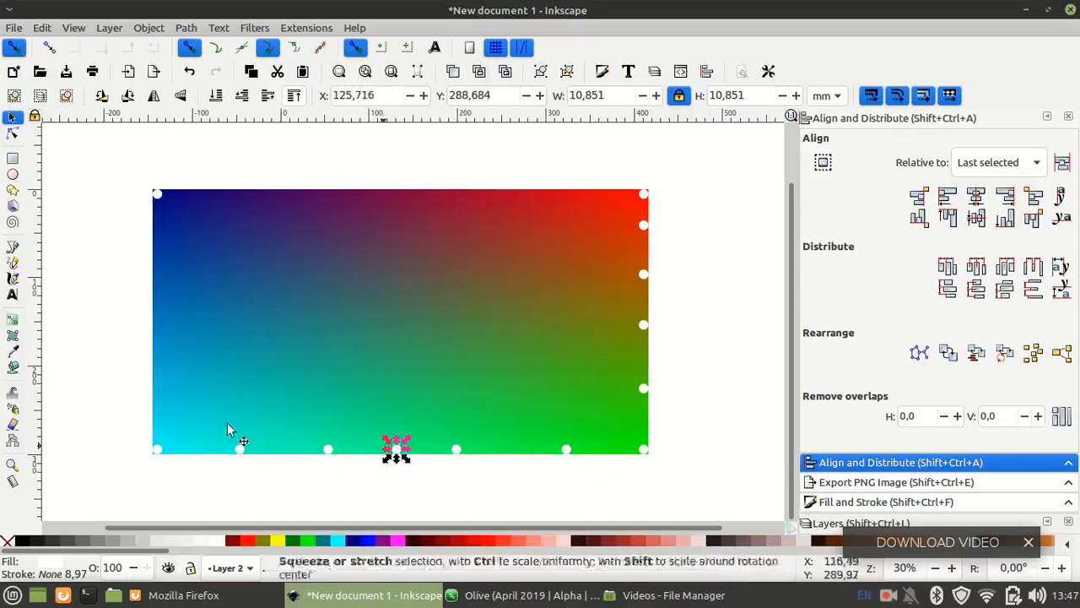
# Duplicate the lower-left circle into three copies spaced up the rectangle's left edge
pyautogui.click(157, 447)
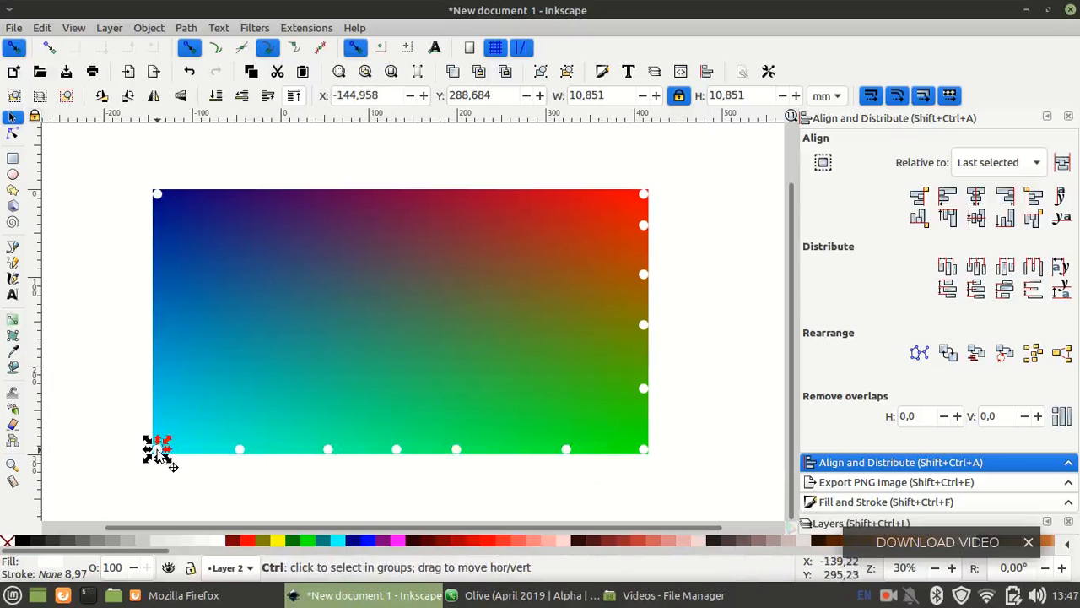
pyautogui.moveTo(157, 450); pyautogui.dragTo(166, 226)
pyautogui.press('Escape')
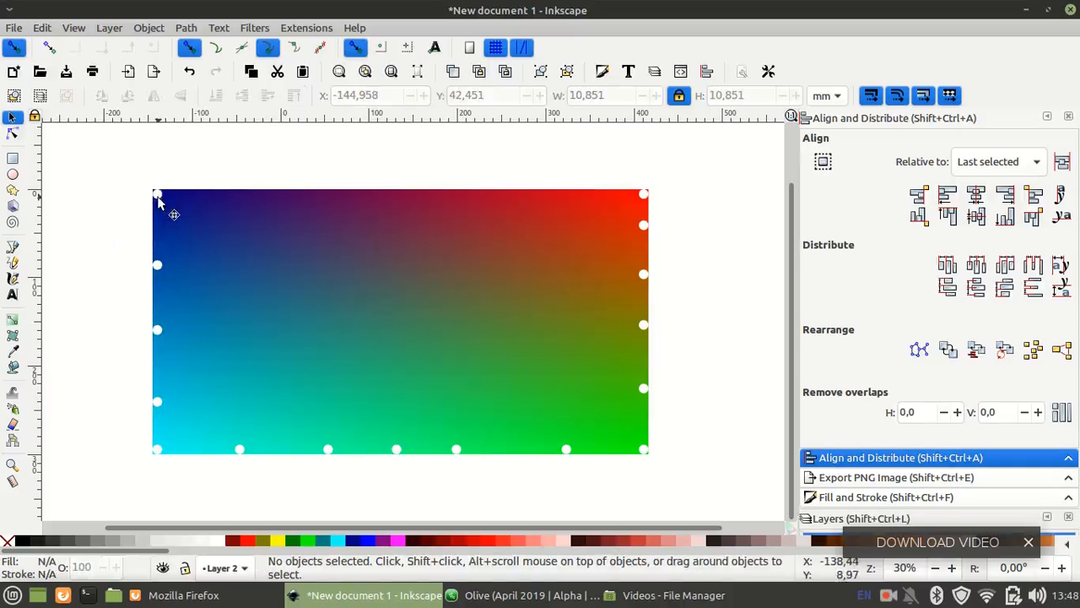
# Duplicate the upper-left circle into six copies spaced irregularly along the rectangle's top edge
pyautogui.click(157, 196)
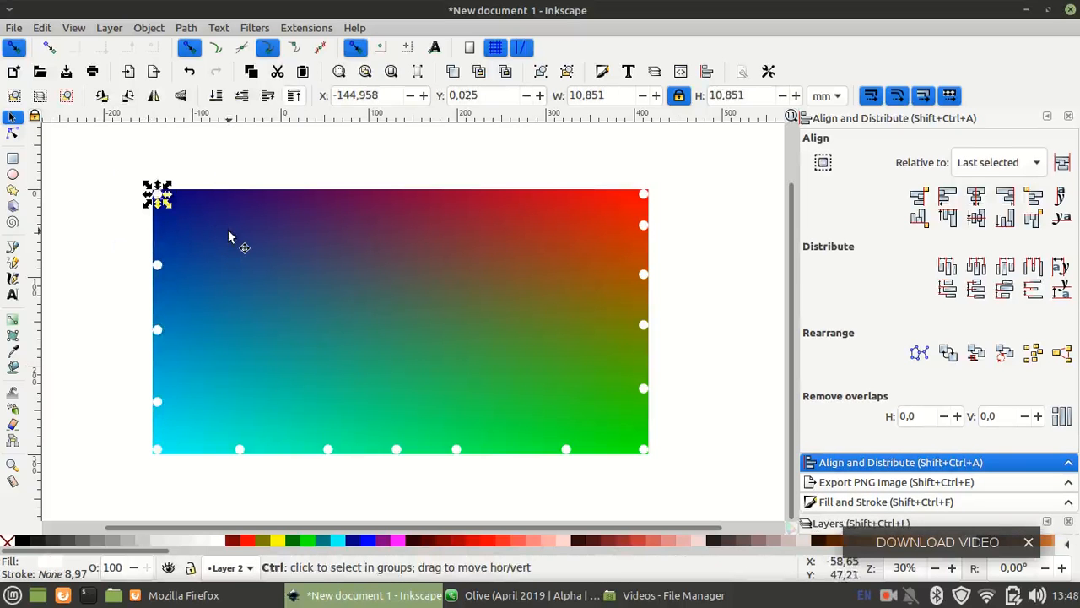
pyautogui.moveTo(168, 202); pyautogui.dragTo(582, 197)
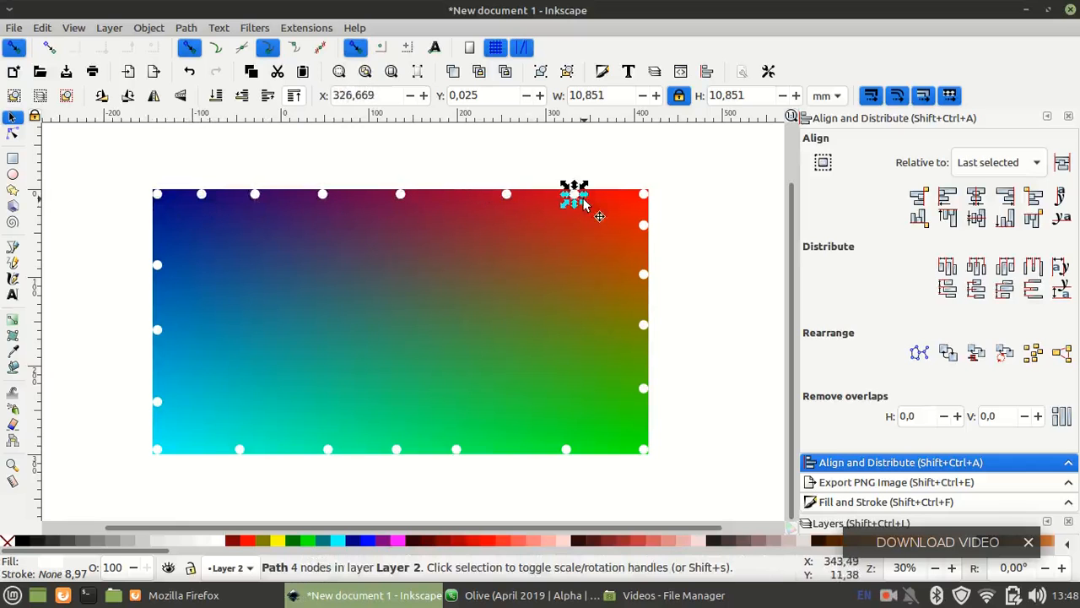
pyautogui.click(746, 250)
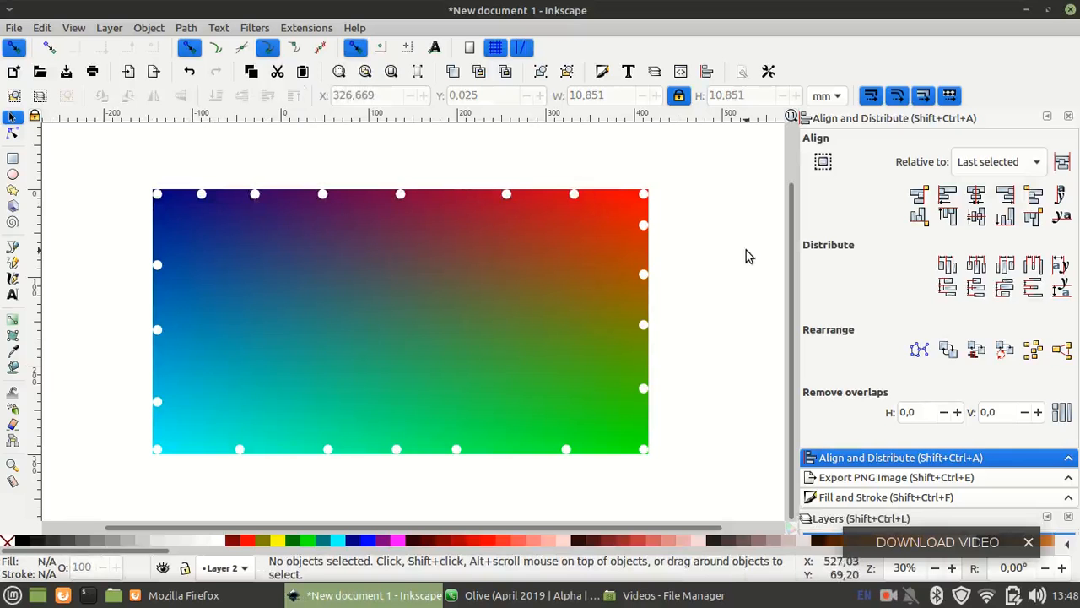
# Duplicate the top-edge circle nearest the red corner into fifteen copies scattered irregularly across the rectangle's interior
pyautogui.click(573, 197)
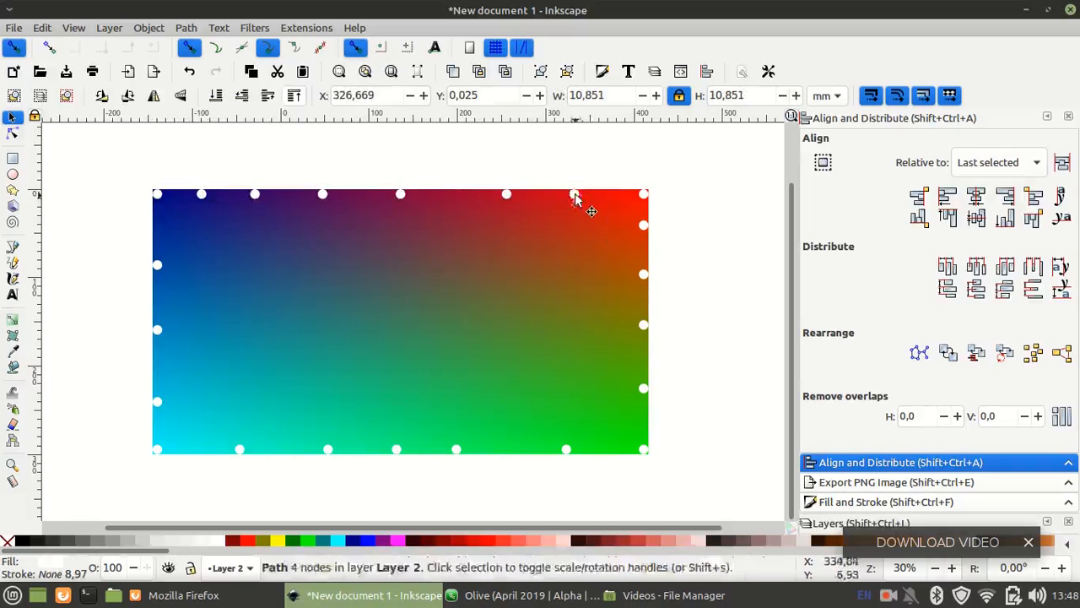
pyautogui.moveTo(575, 196); pyautogui.dragTo(558, 265)
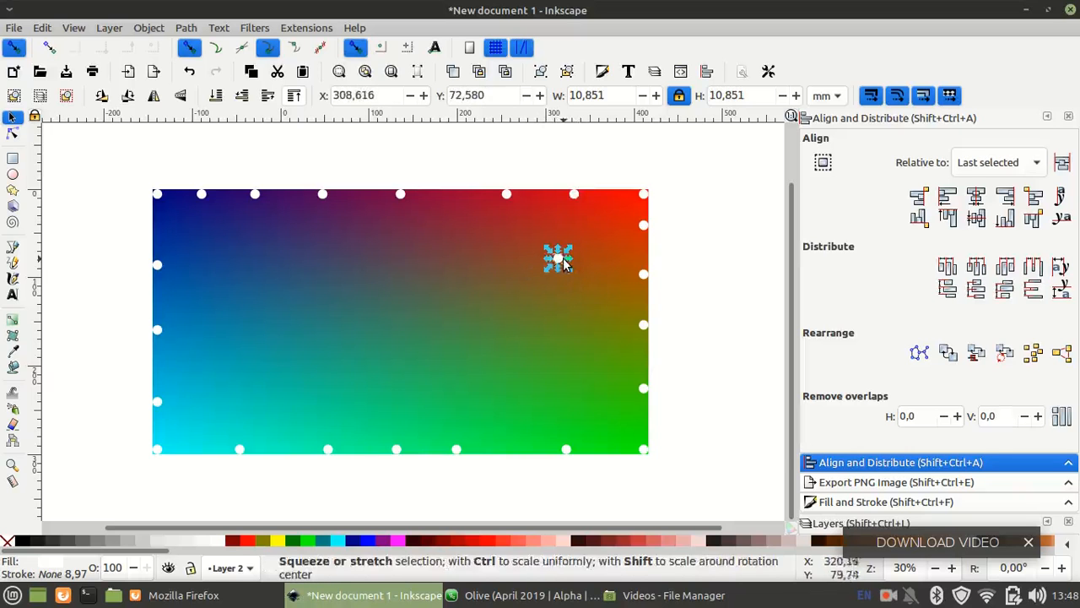
pyautogui.press('shift')
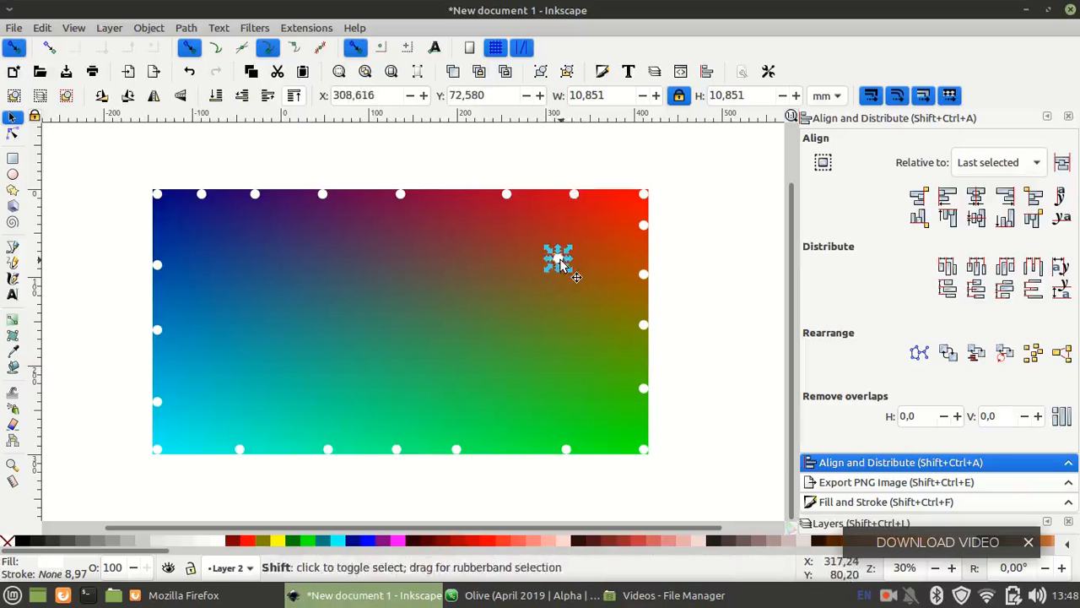
pyautogui.keyDown('shift'); pyautogui.click(560, 261); pyautogui.keyUp('shift')
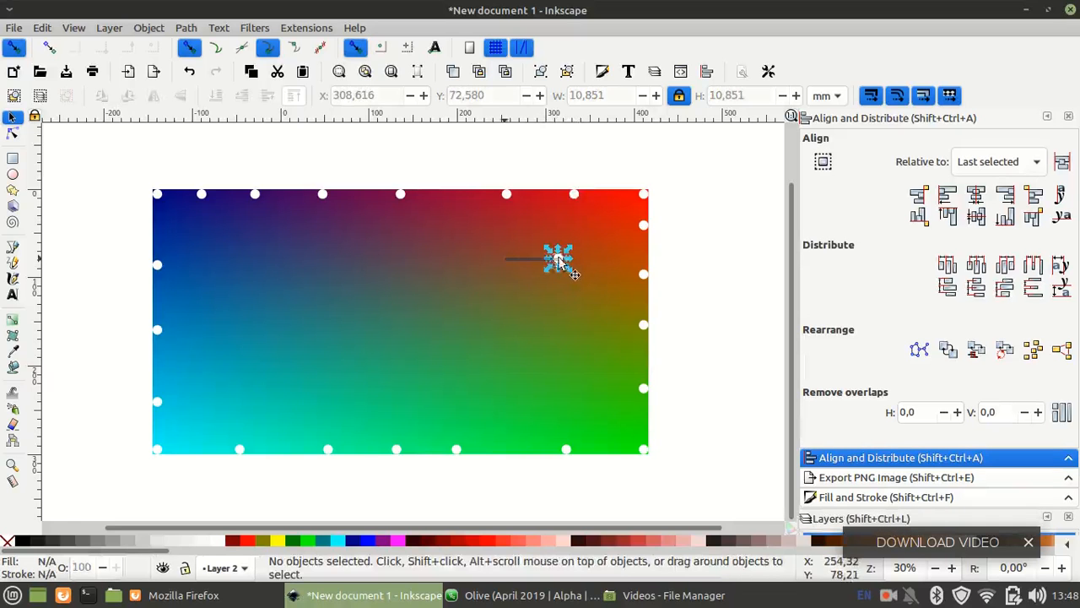
pyautogui.click(558, 261)
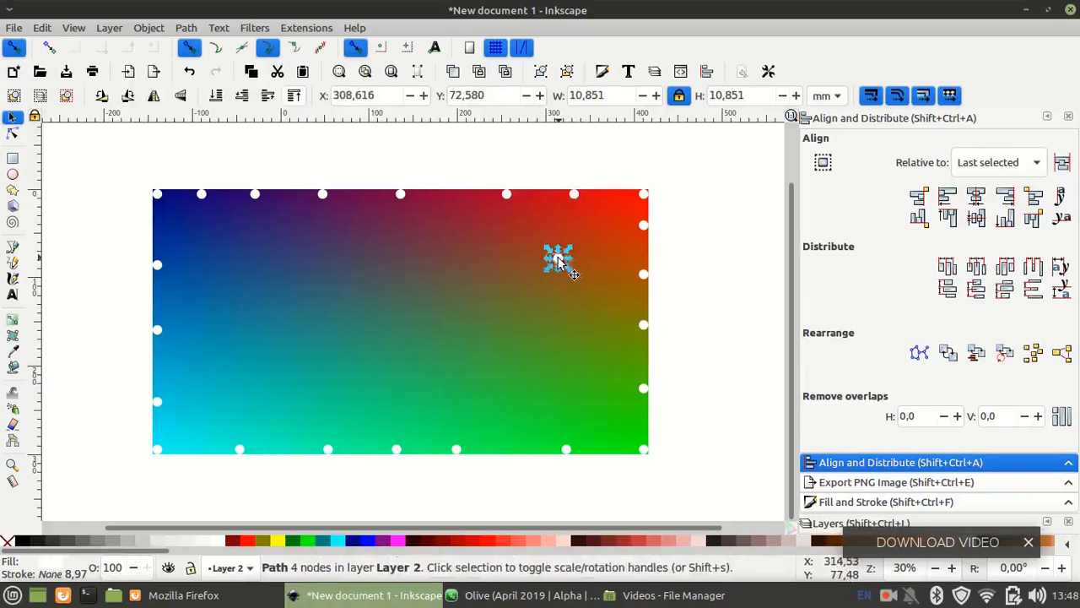
pyautogui.moveTo(557, 259); pyautogui.dragTo(245, 359)
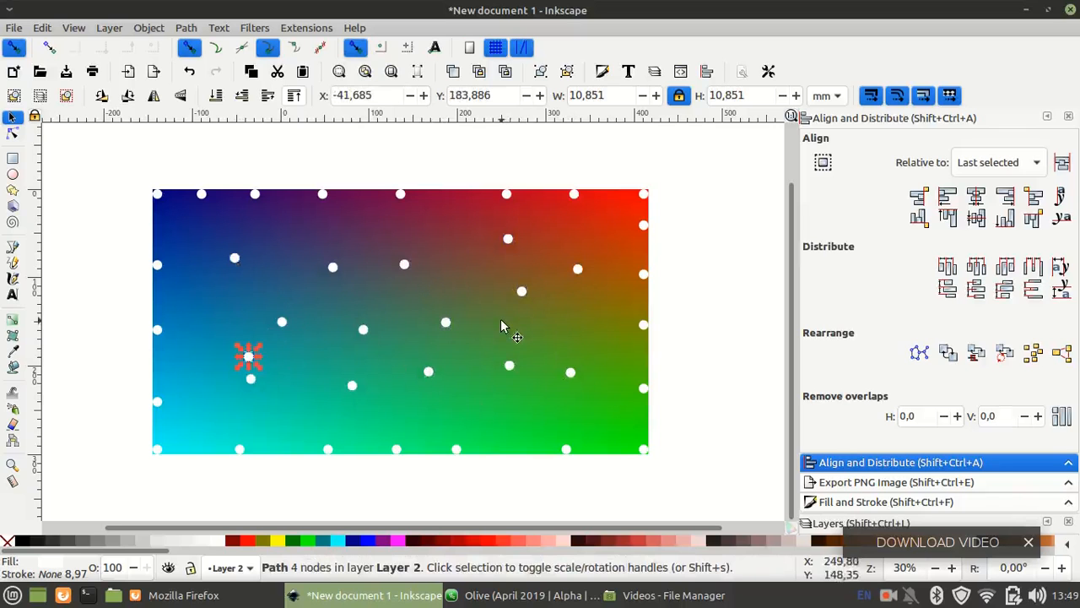
pyautogui.moveTo(245, 355); pyautogui.dragTo(229, 345)
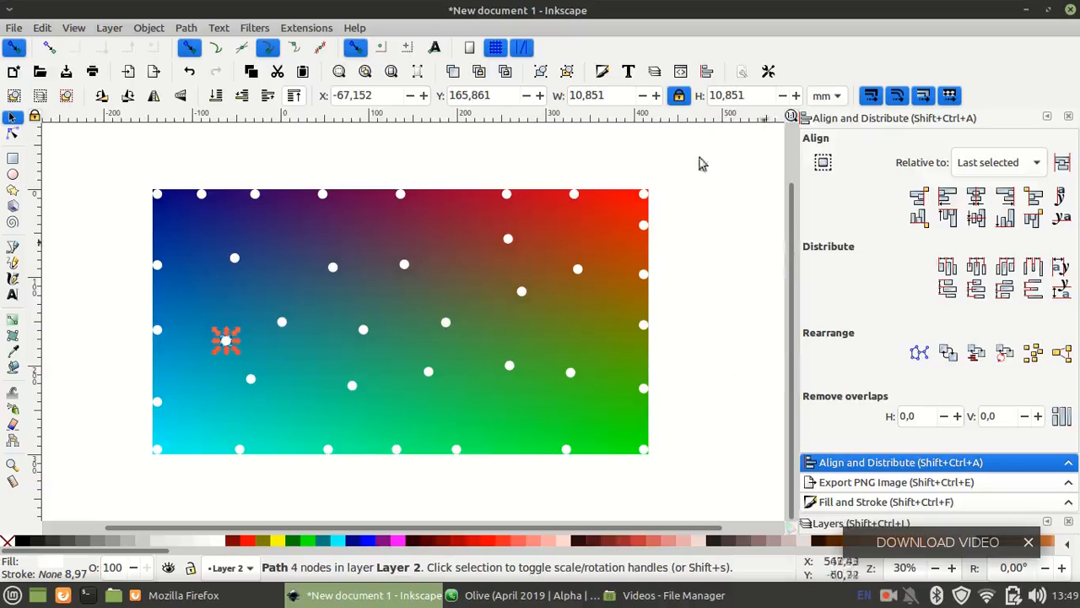
# Lock Layer 1, which holds the gradient rectangle
pyautogui.scroll(-4, 798, 265)
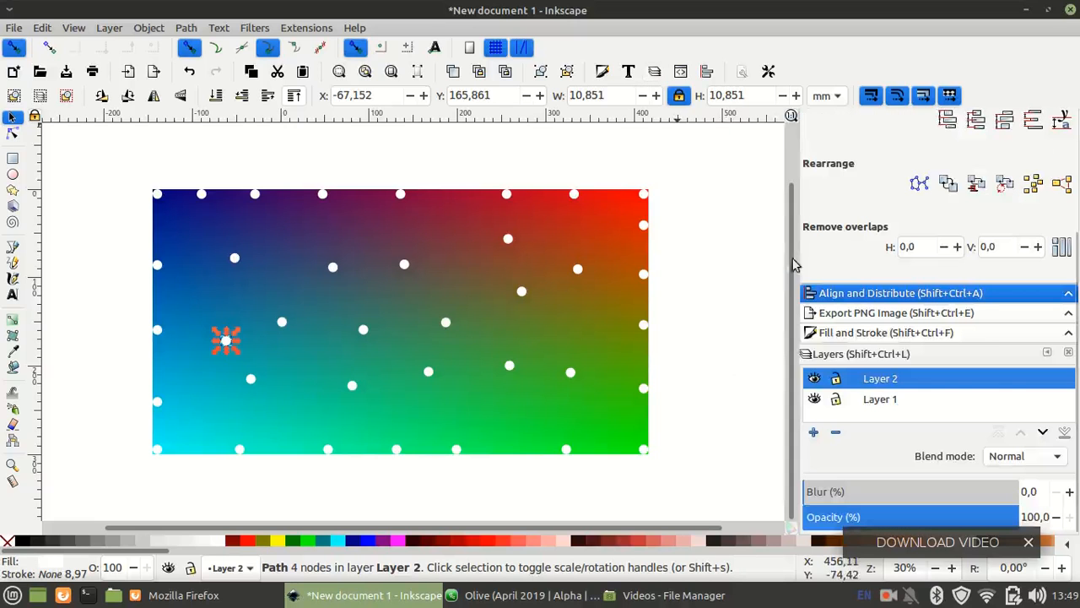
pyautogui.click(815, 400)
pyautogui.click(815, 399)
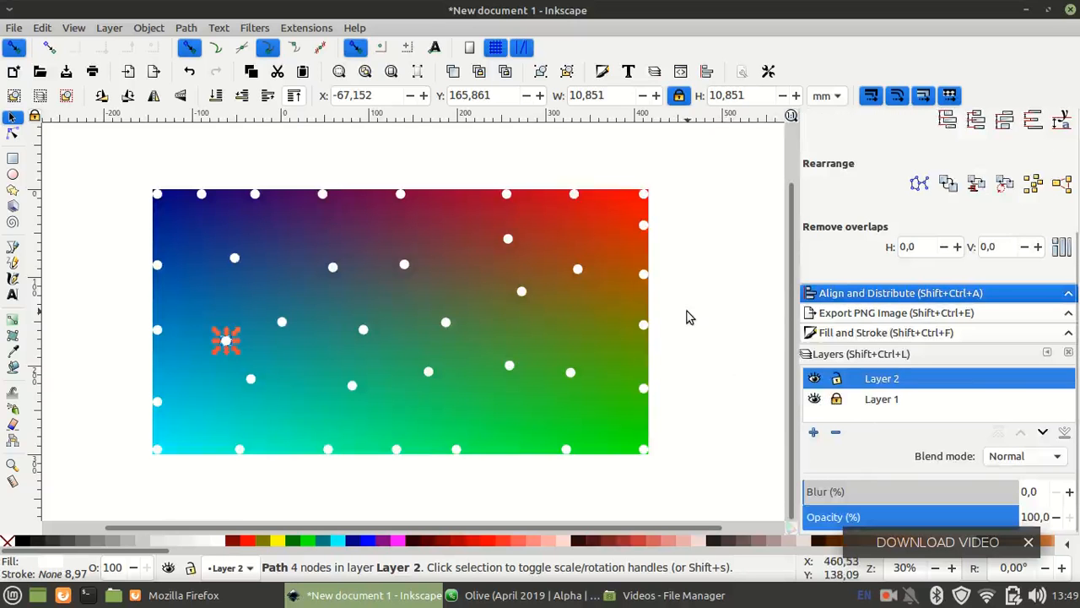
# Select all the circles on Layer 2 and fill them with black
pyautogui.click(688, 317)
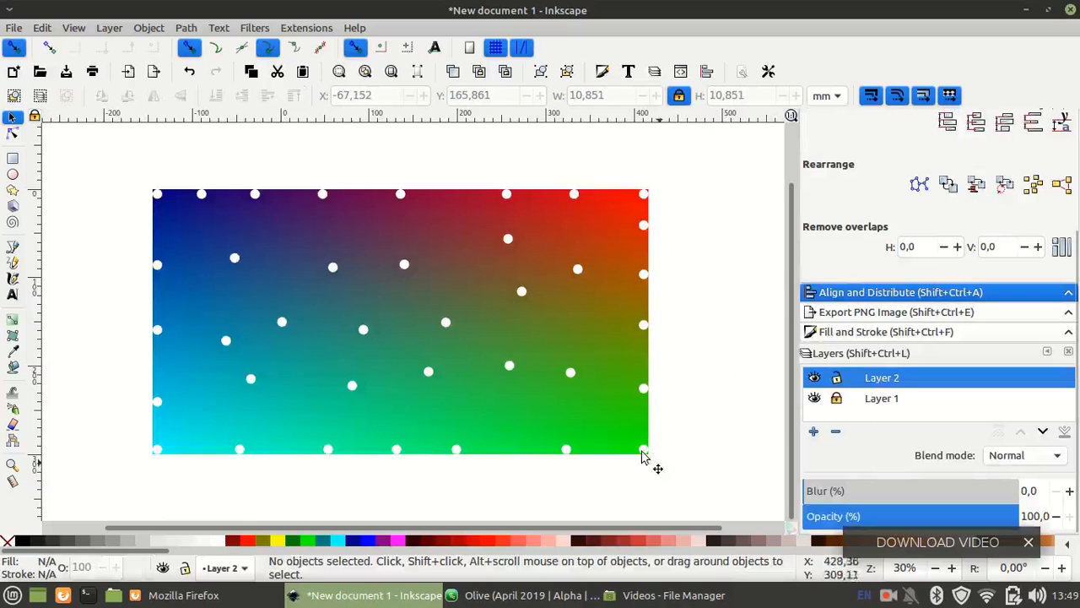
pyautogui.moveTo(679, 477); pyautogui.dragTo(89, 149)
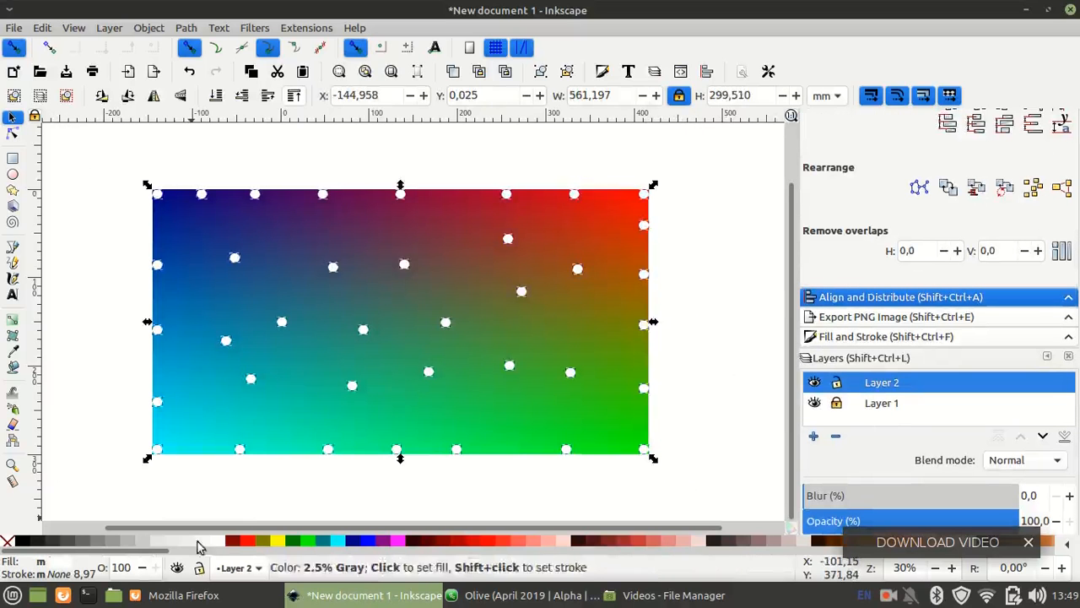
pyautogui.click(20, 543)
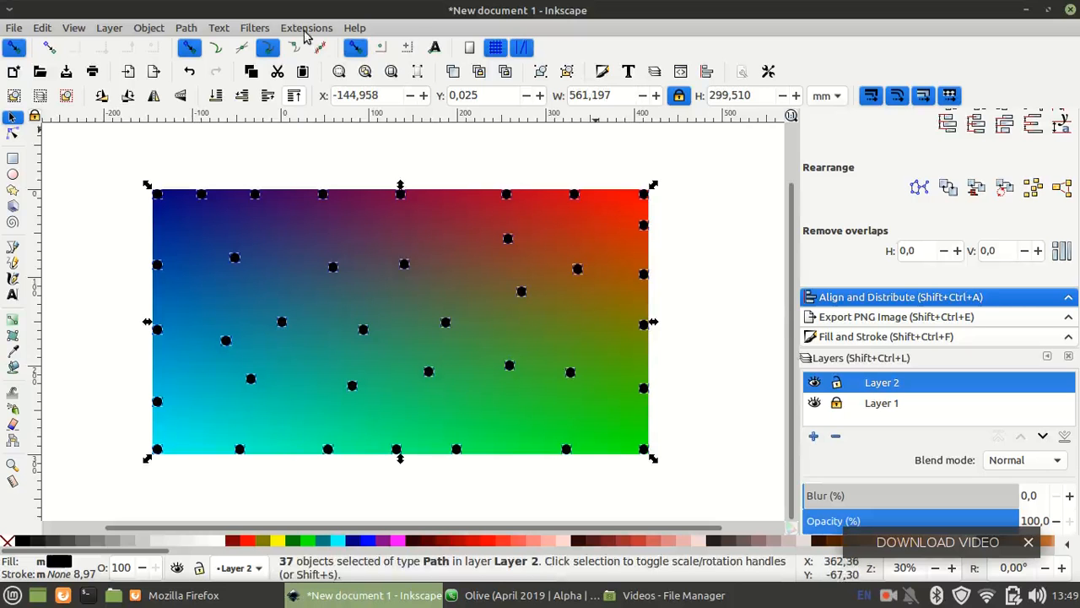
pyautogui.click(305, 32)
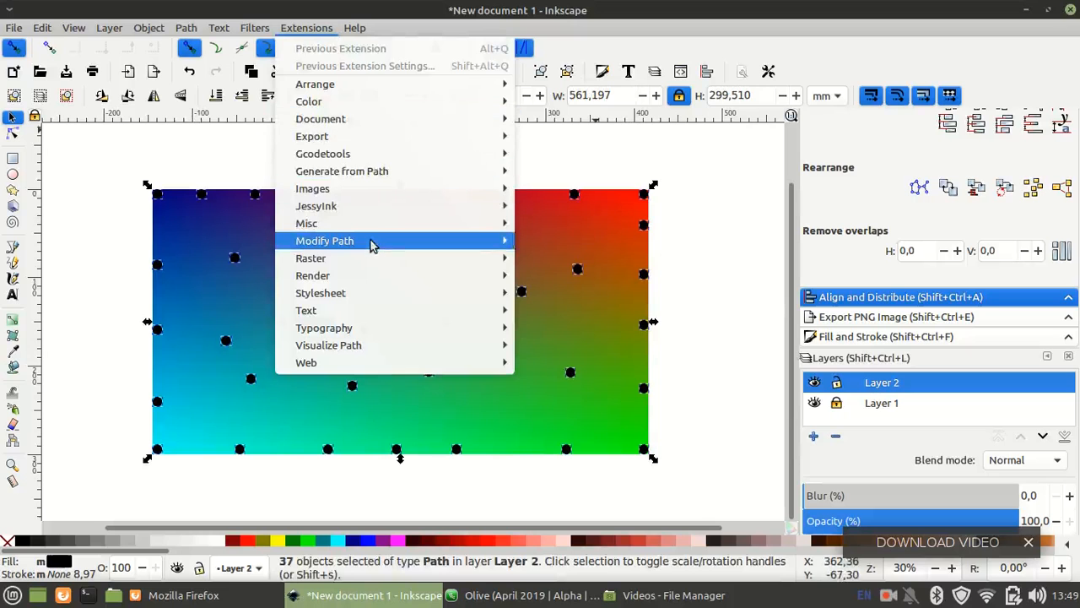
pyautogui.moveTo(373, 243)
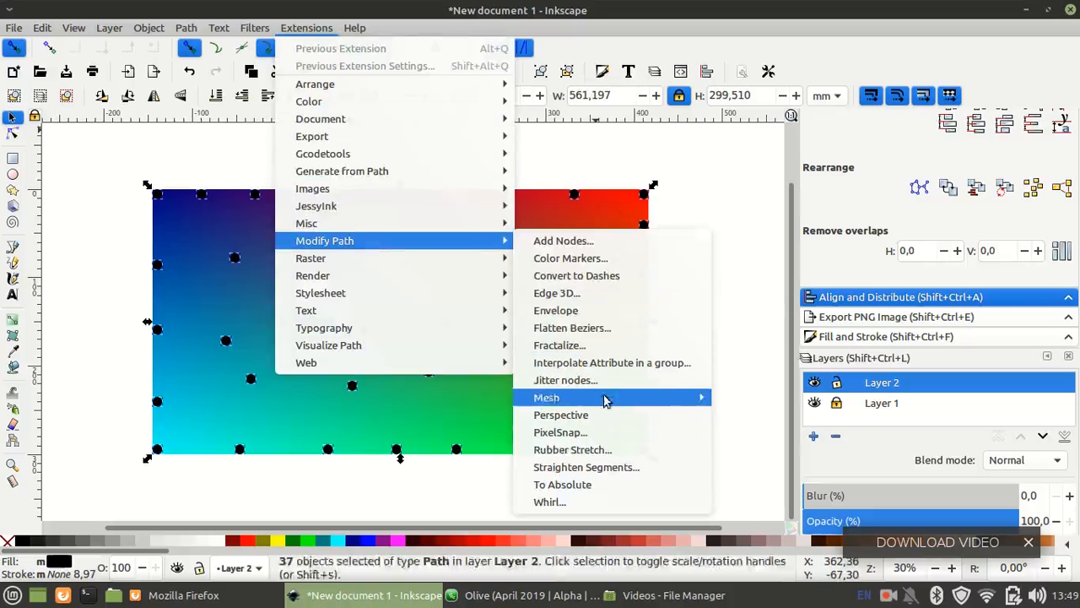
pyautogui.moveTo(603, 399)
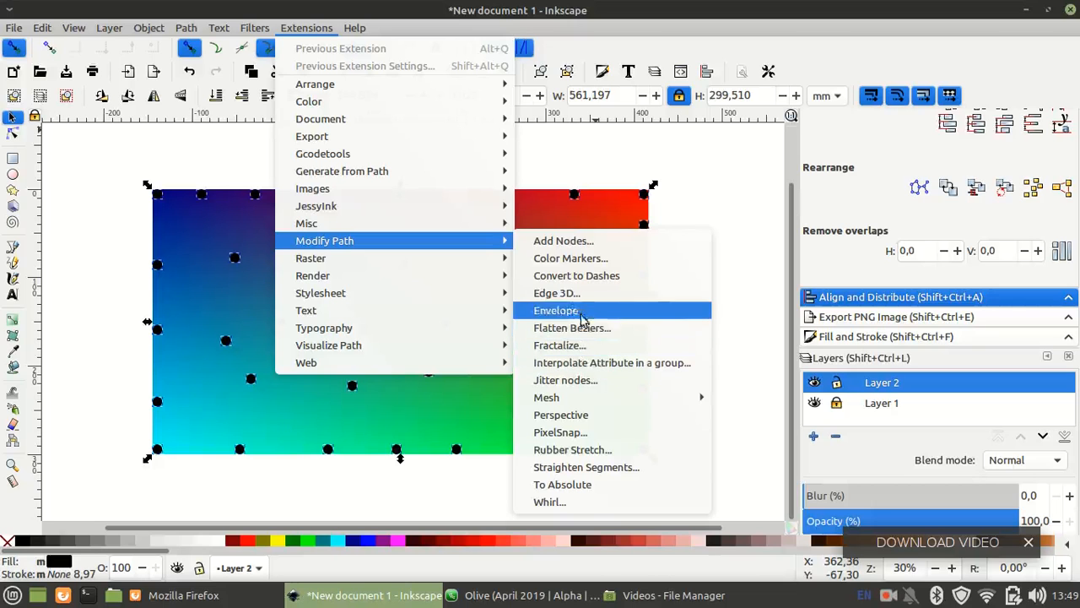
pyautogui.click(603, 364)
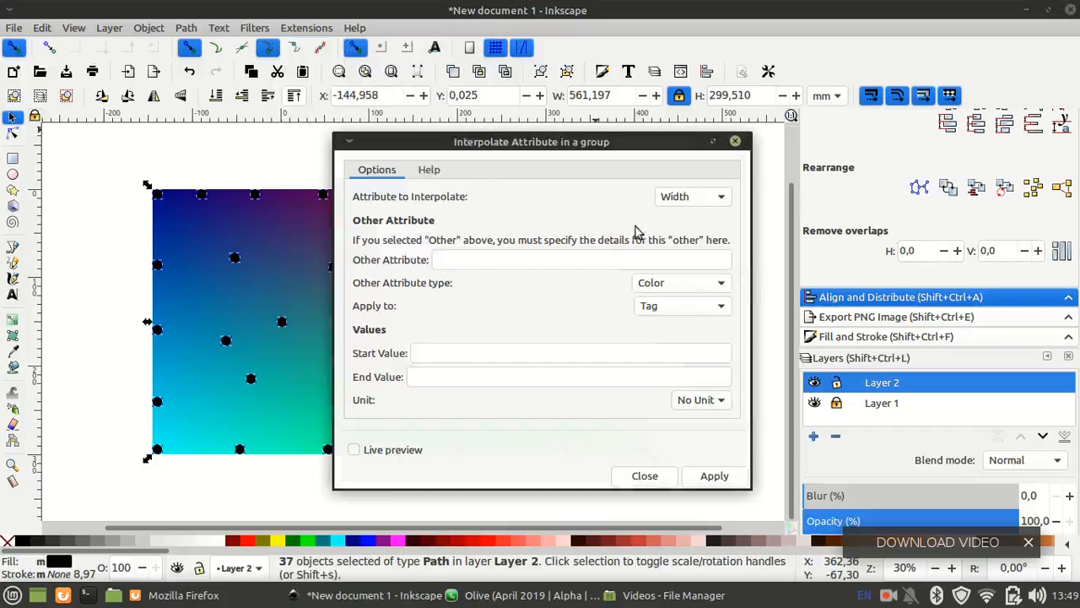
pyautogui.click(644, 476)
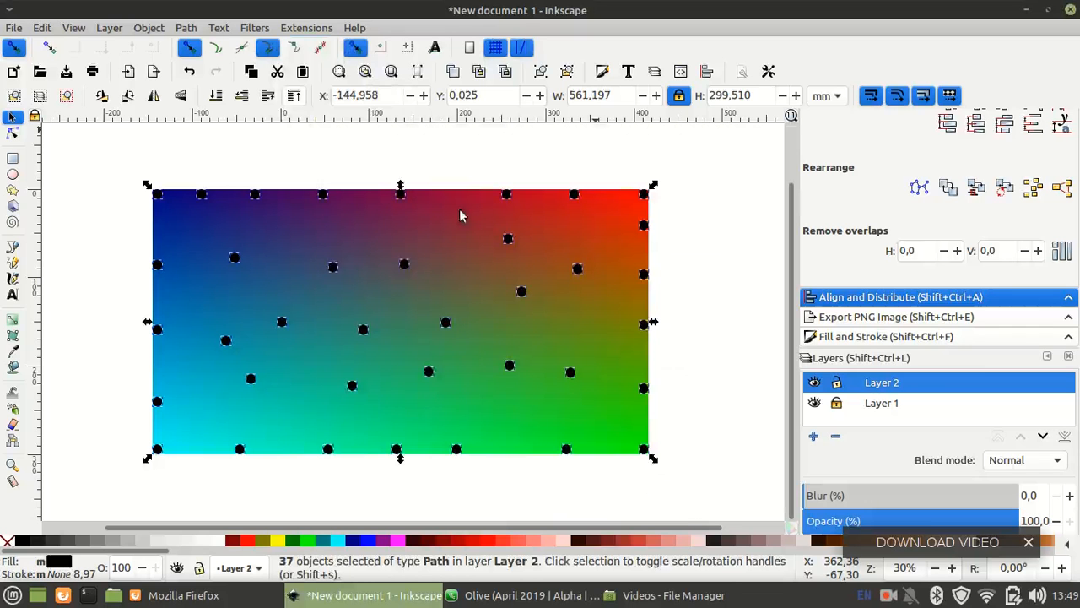
pyautogui.click(311, 30)
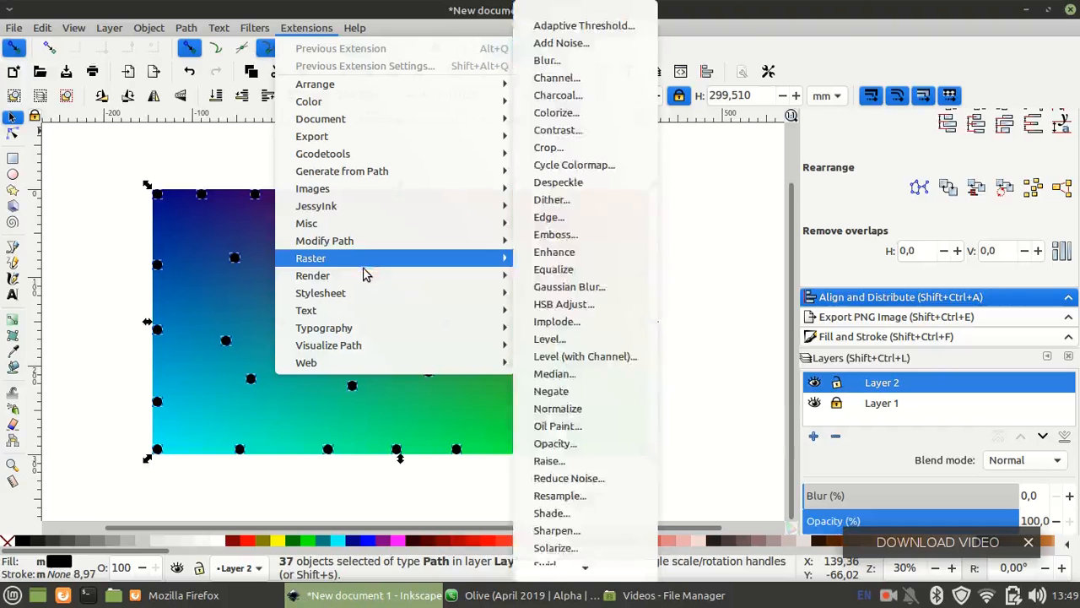
pyautogui.moveTo(365, 276)
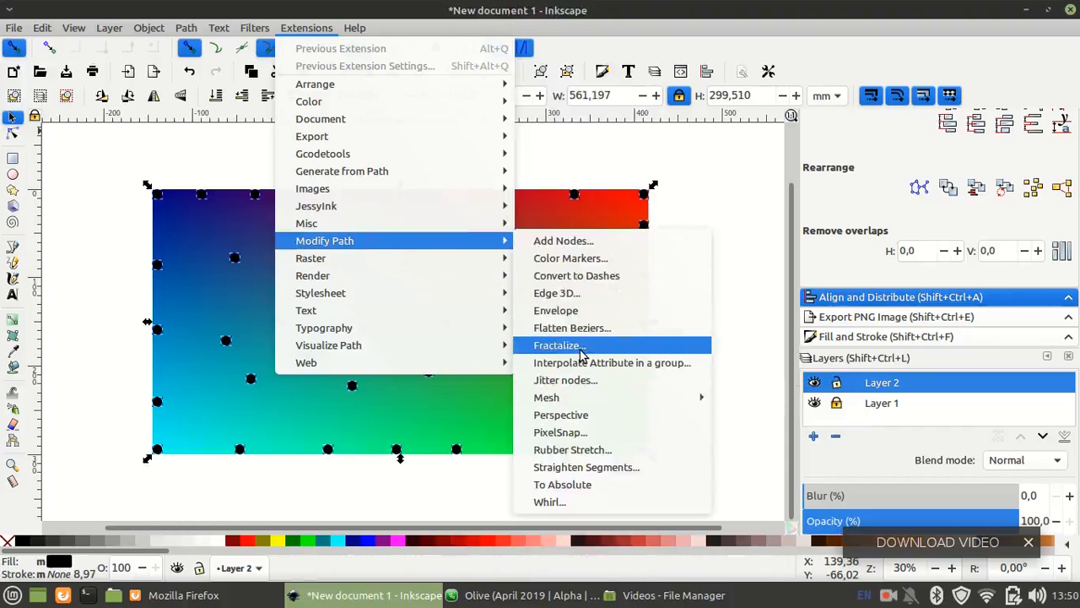
pyautogui.click(893, 595)
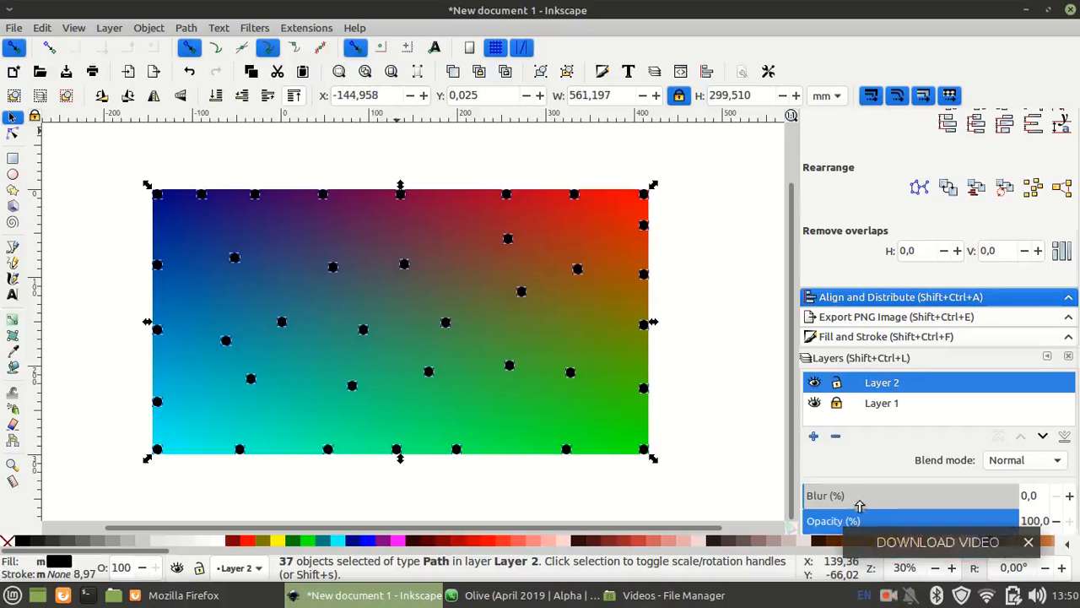
pyautogui.click(891, 595)
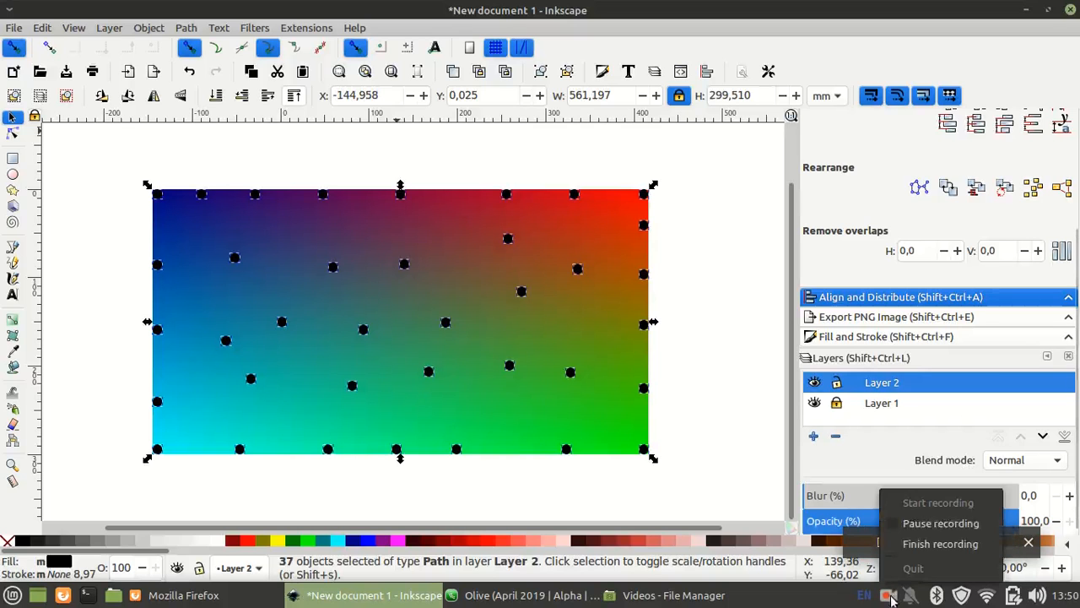
pyautogui.click(906, 532)
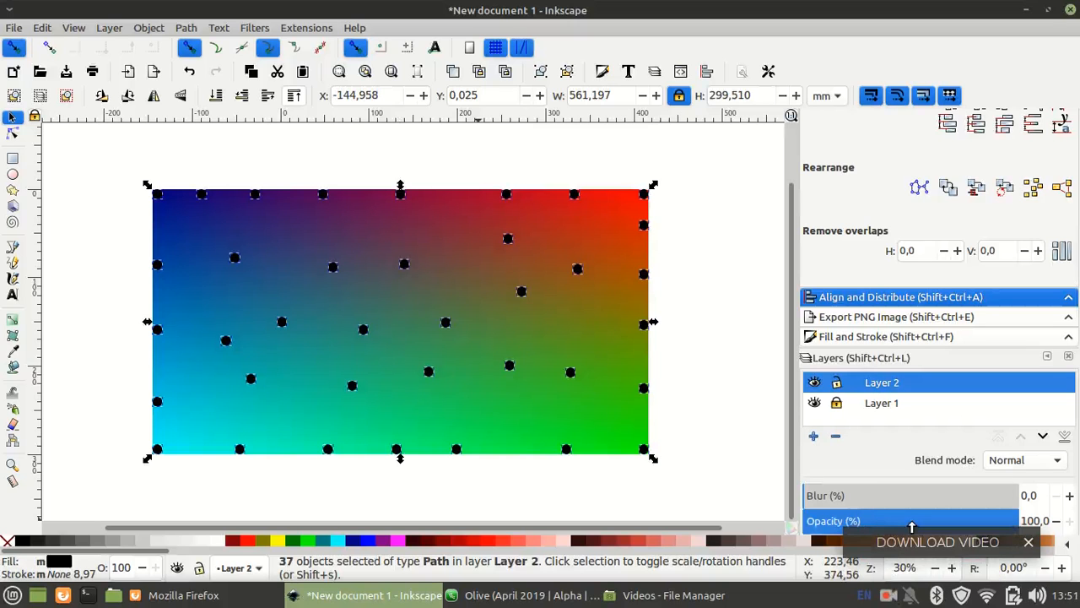
# Generate a Delaunay Triangulation from the selected circles, with the bounding box automatic from selected objects and the default black stroke without fill
pyautogui.click(316, 31)
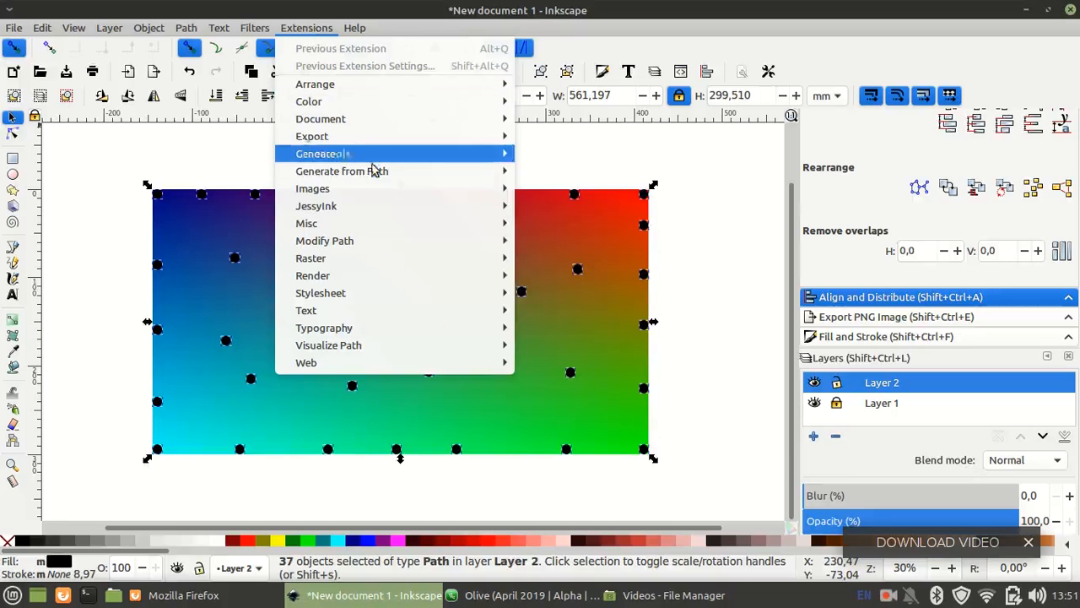
pyautogui.moveTo(375, 171)
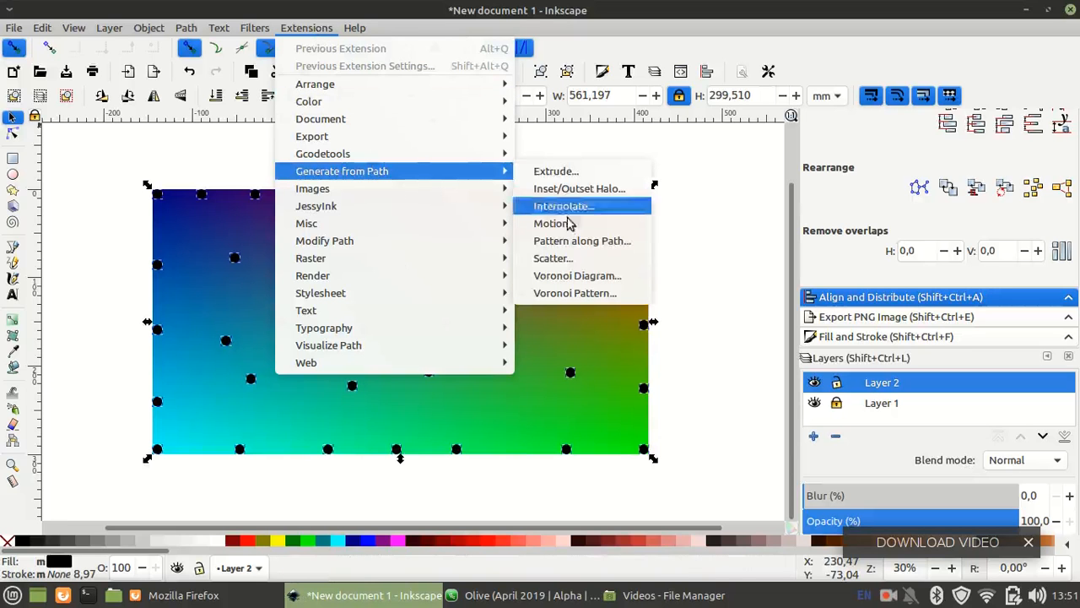
pyautogui.click(578, 276)
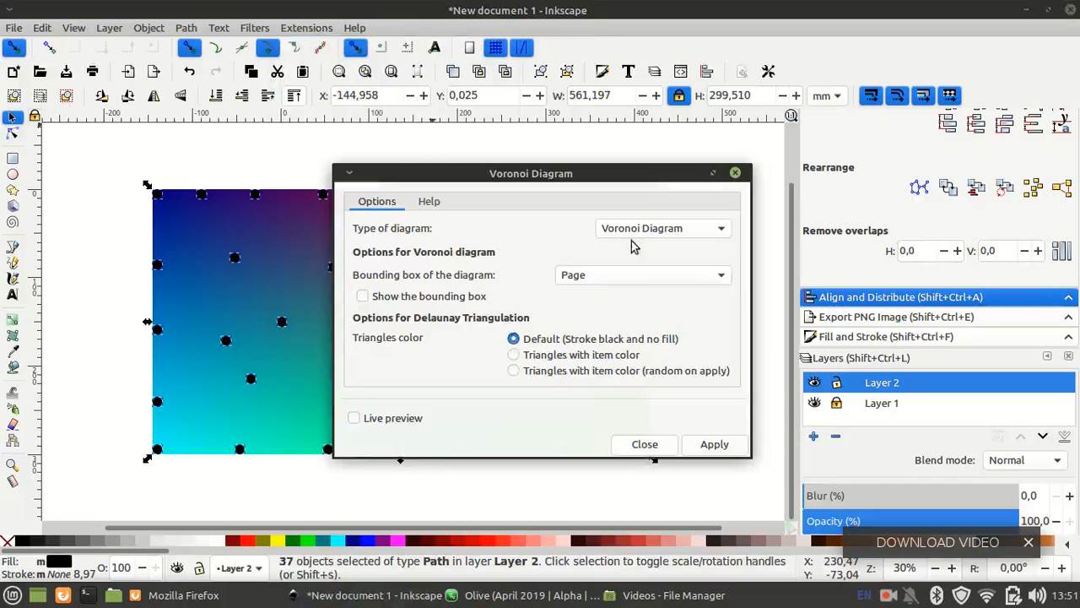
pyautogui.click(627, 275)
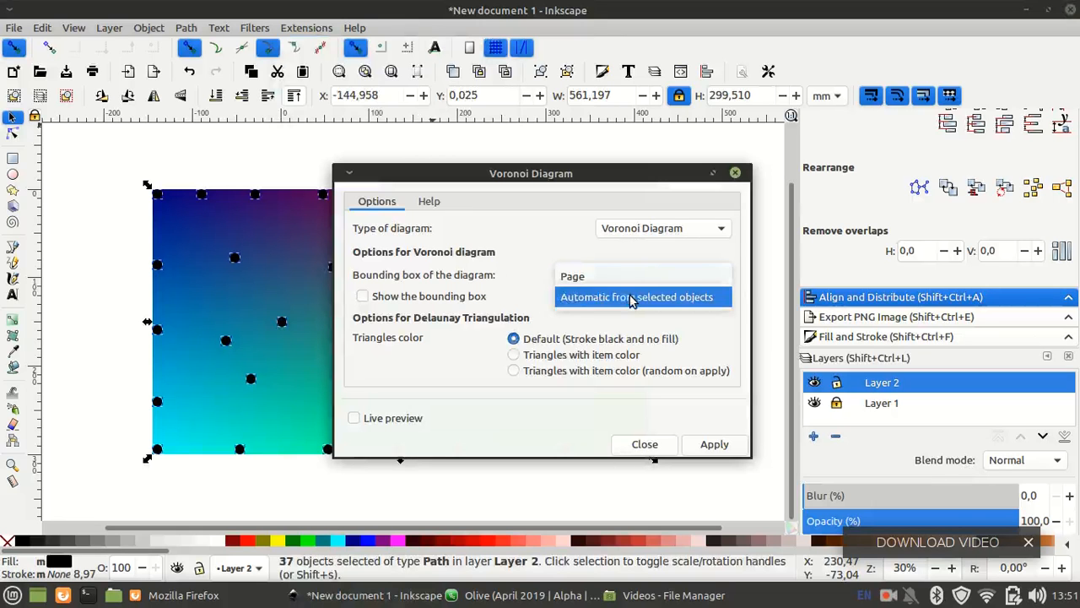
pyautogui.click(631, 297)
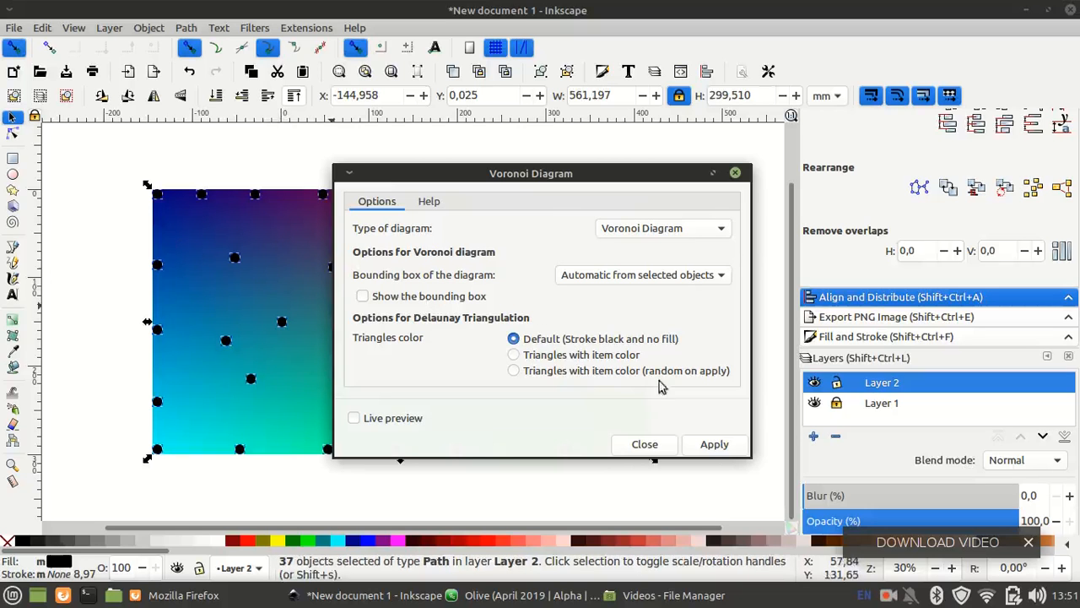
pyautogui.click(684, 233)
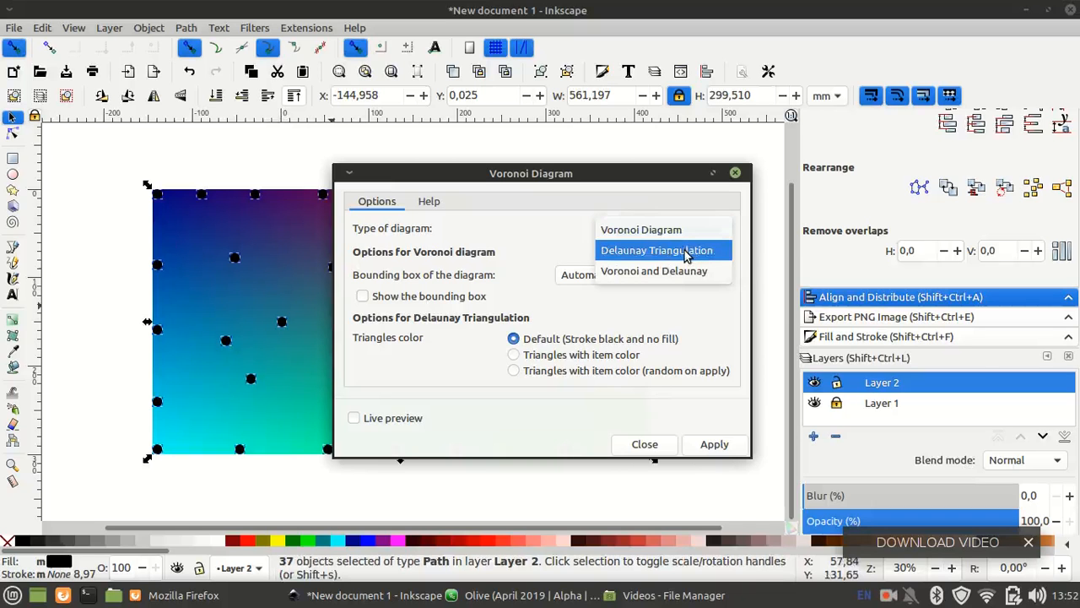
pyautogui.click(686, 251)
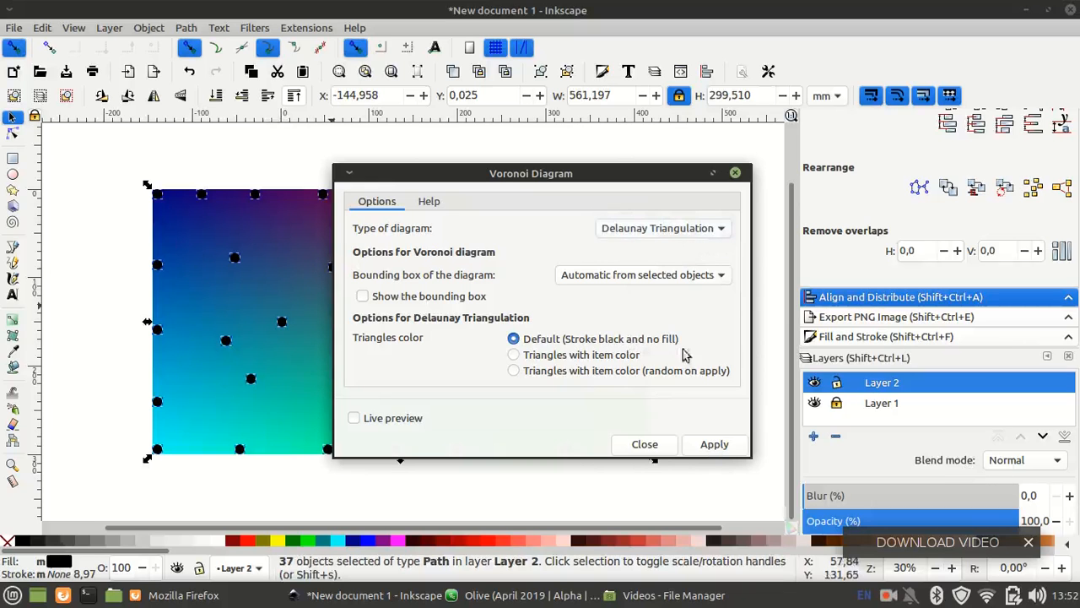
pyautogui.click(713, 445)
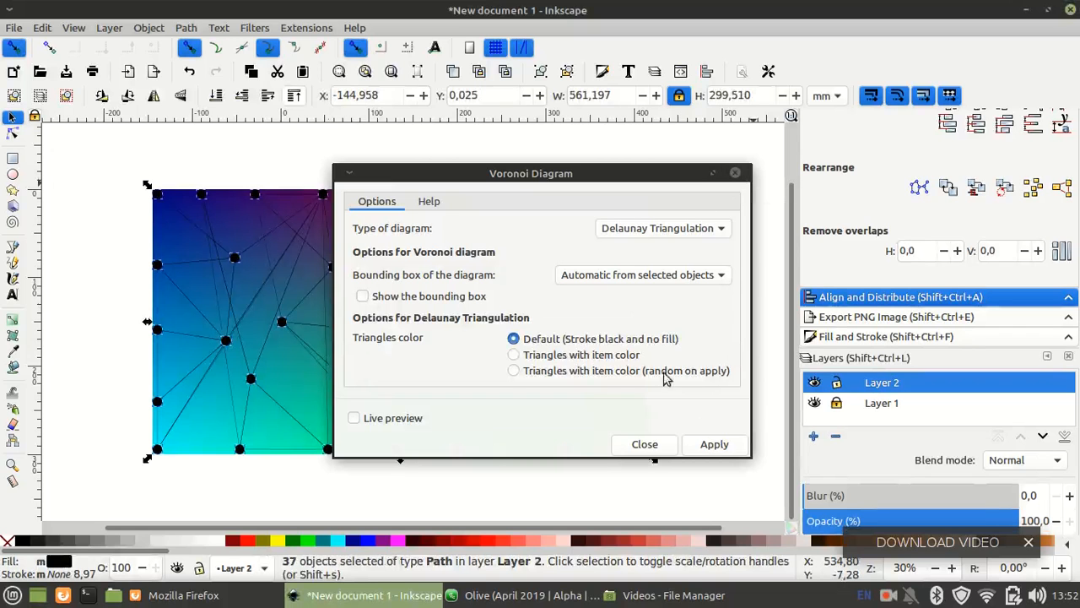
pyautogui.click(643, 445)
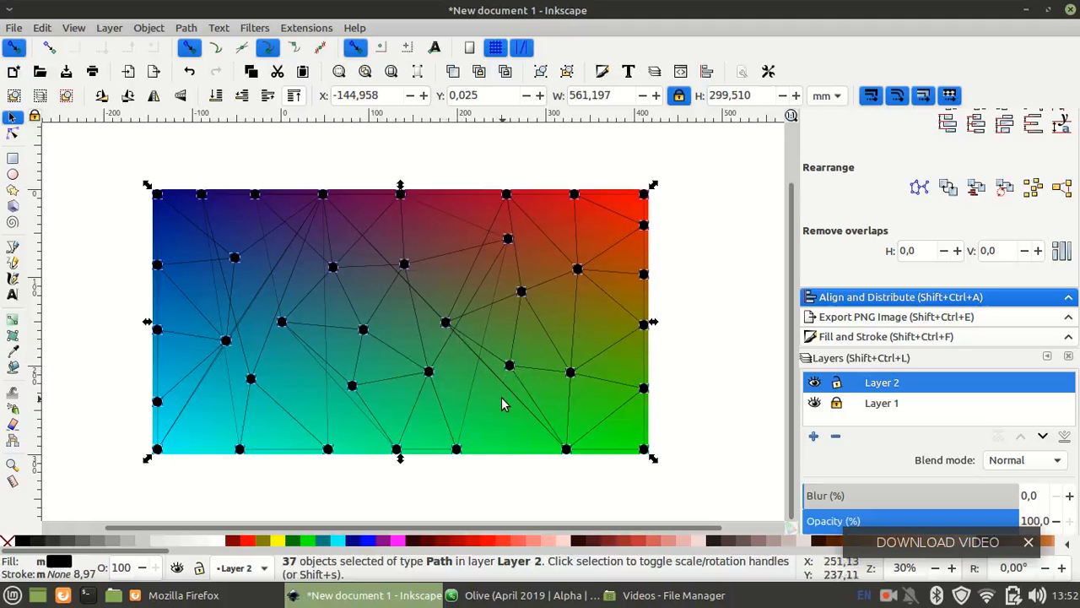
# Try moving the triangulation group down and away from the circles, and undo the move
pyautogui.click(690, 269)
pyautogui.click(620, 245)
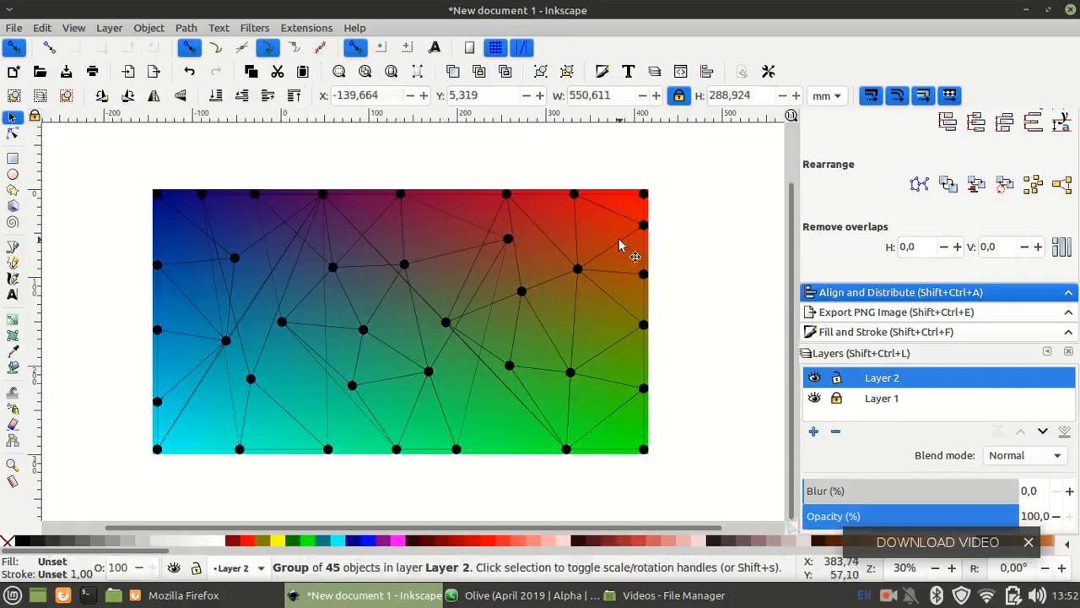
pyautogui.click(700, 228)
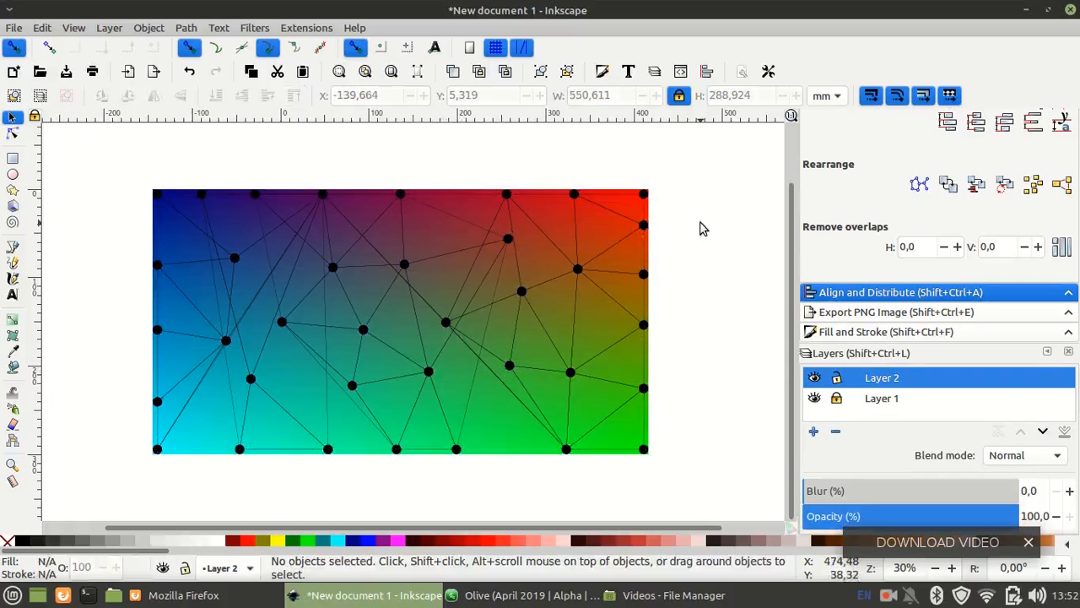
pyautogui.click(642, 232)
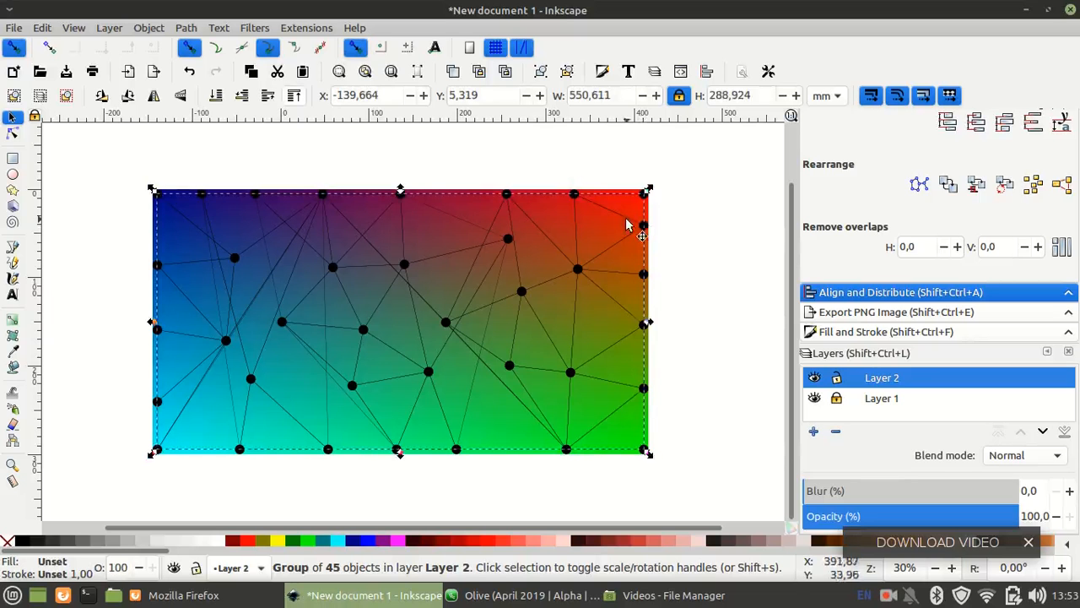
pyautogui.moveTo(633, 224); pyautogui.dragTo(713, 259)
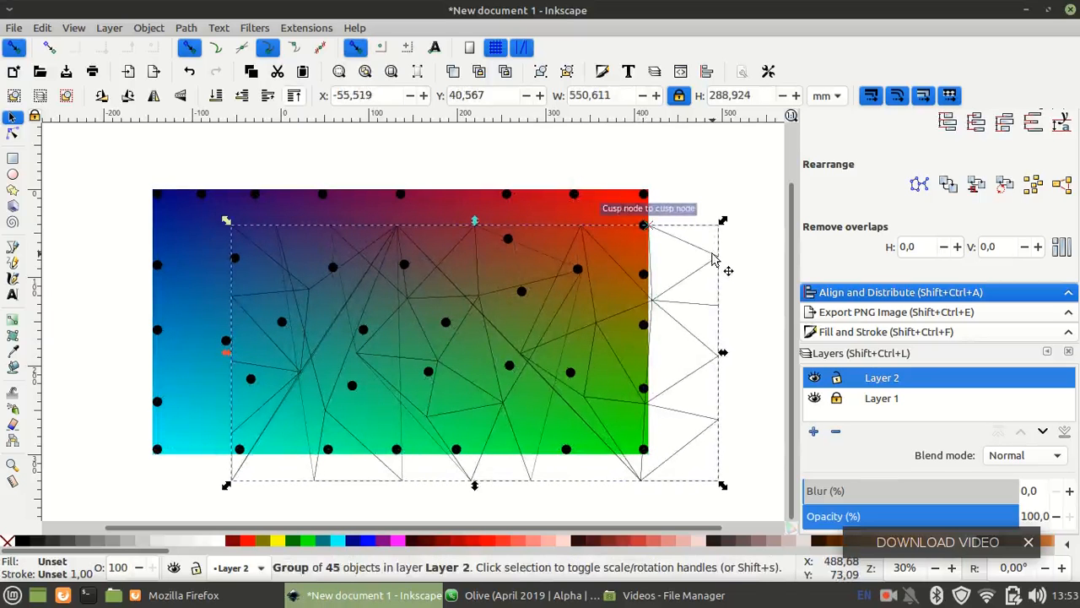
pyautogui.hotkey('ctrl', 'z')
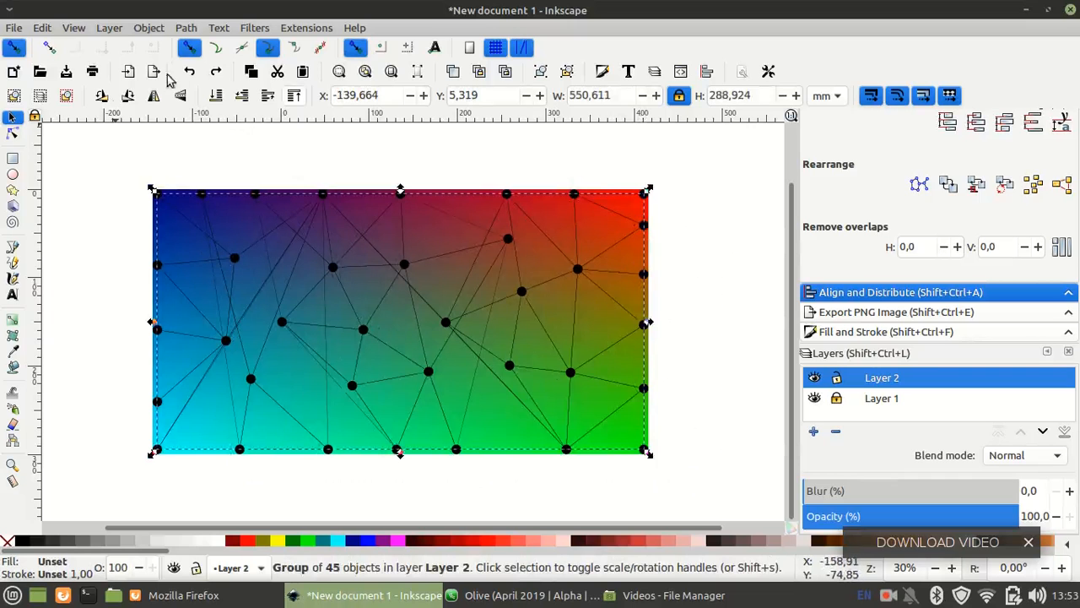
# Invert the selection from the triangulation group to all the circles on Layer 2 and delete them
pyautogui.click(72, 28)
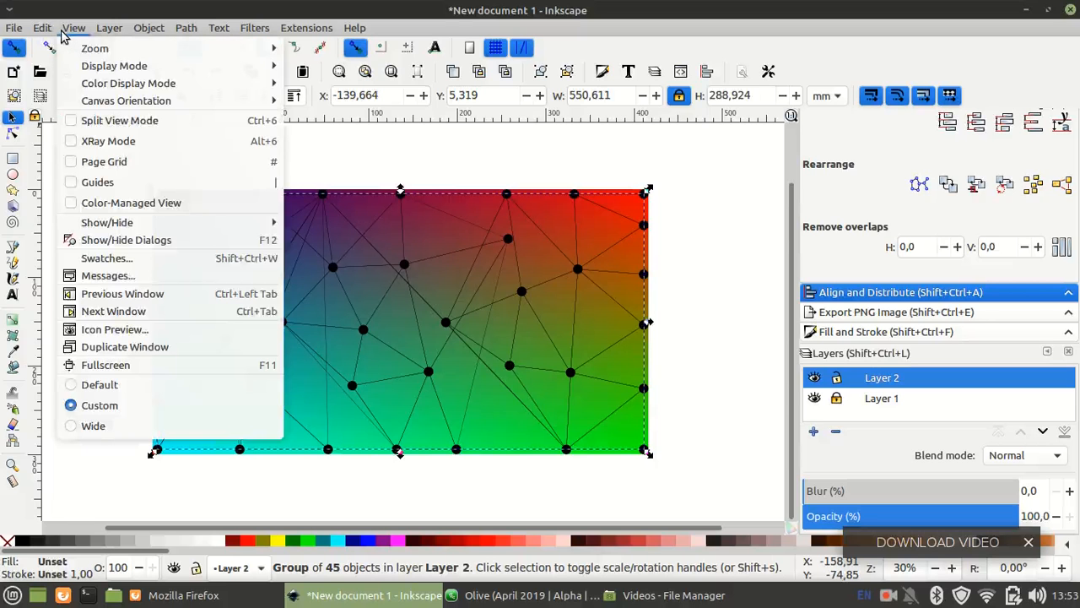
pyautogui.moveTo(47, 29)
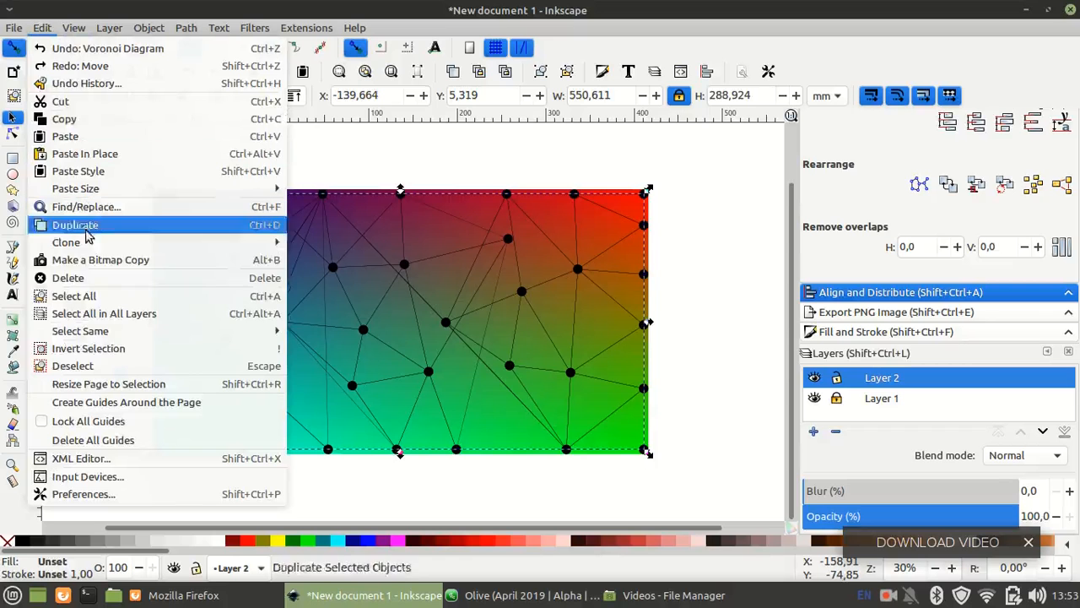
pyautogui.click(118, 349)
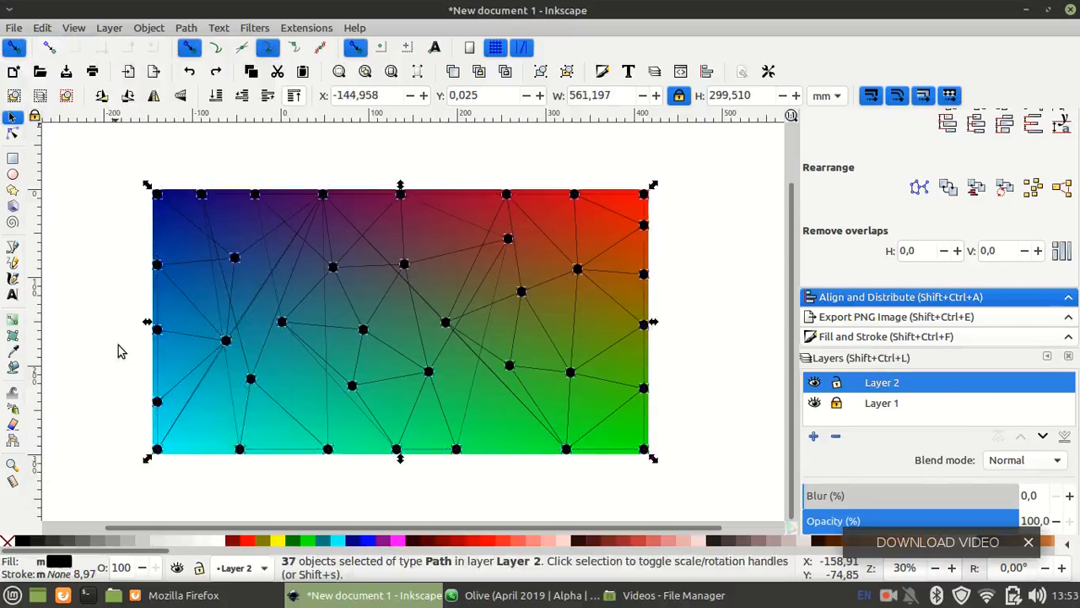
pyautogui.press('Escape')
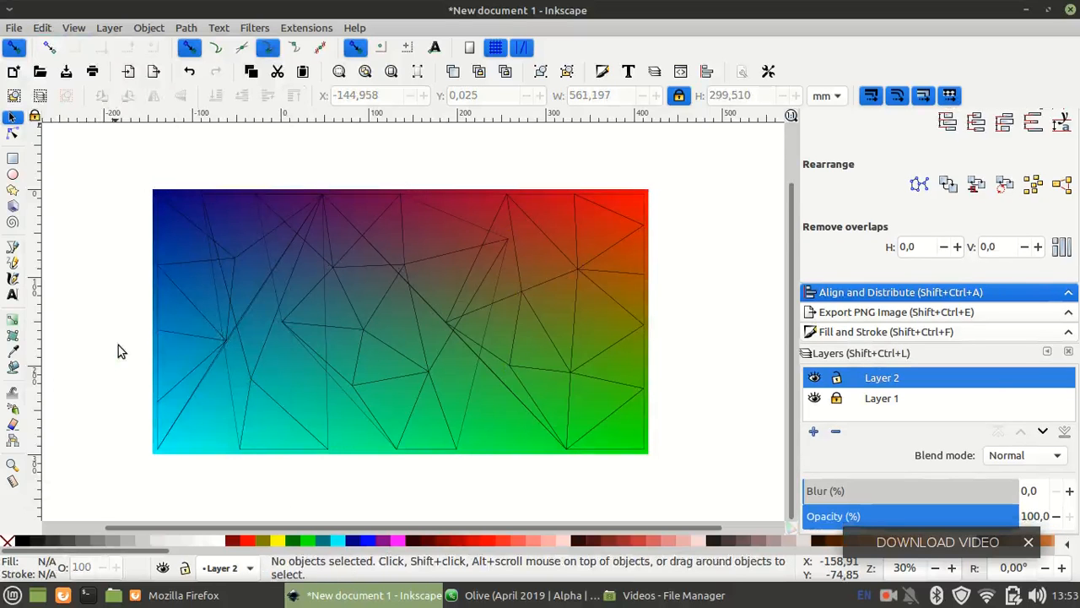
# Ungroup the triangulation on Layer 2 into separate triangle paths and clear the selection
pyautogui.click(605, 420)
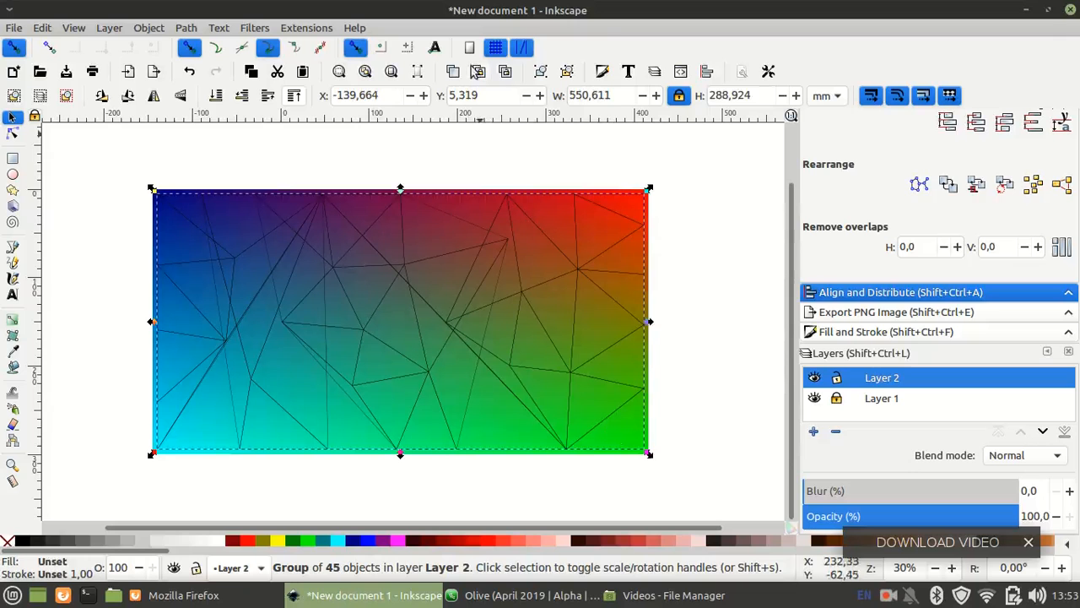
pyautogui.click(567, 74)
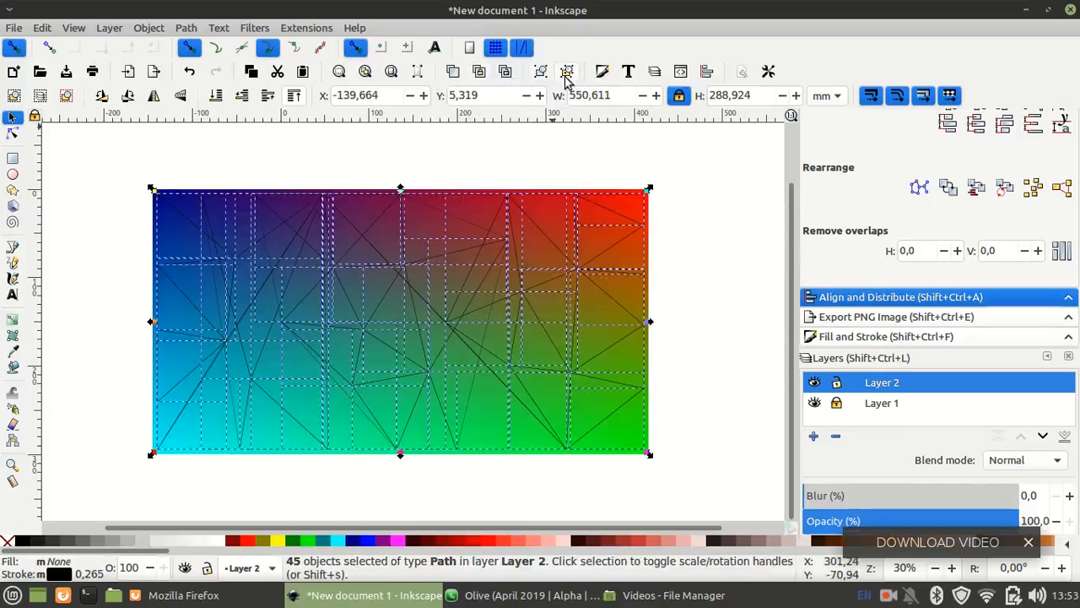
pyautogui.click(707, 313)
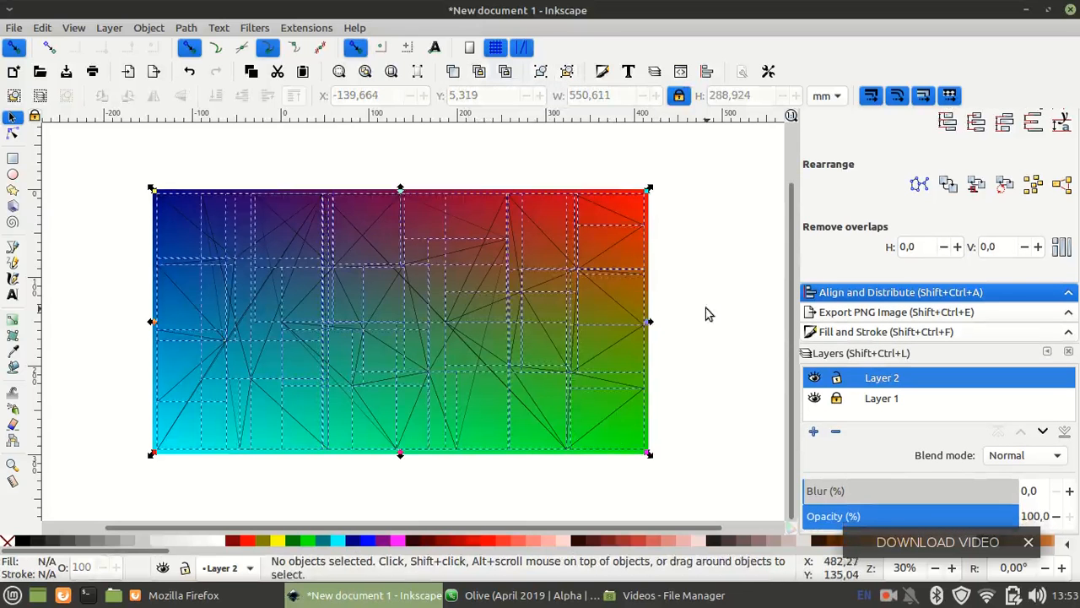
# Try moving the tall narrow triangle near the rectangle's bottom edge by itself, and undo the move
pyautogui.click(463, 426)
pyautogui.moveTo(471, 402); pyautogui.dragTo(518, 416)
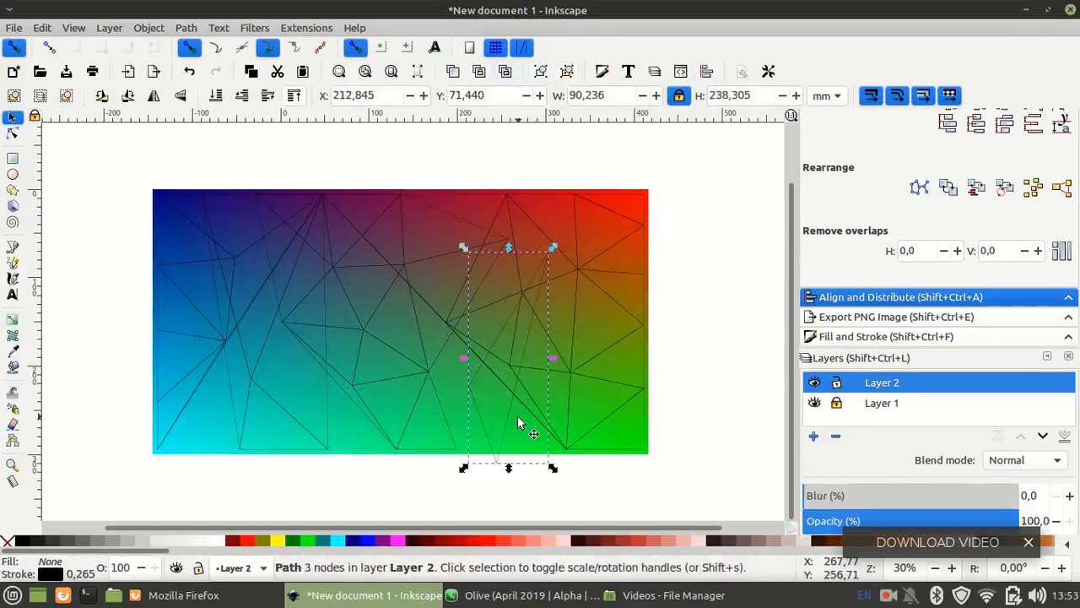
pyautogui.hotkey('ctrl', 'z')
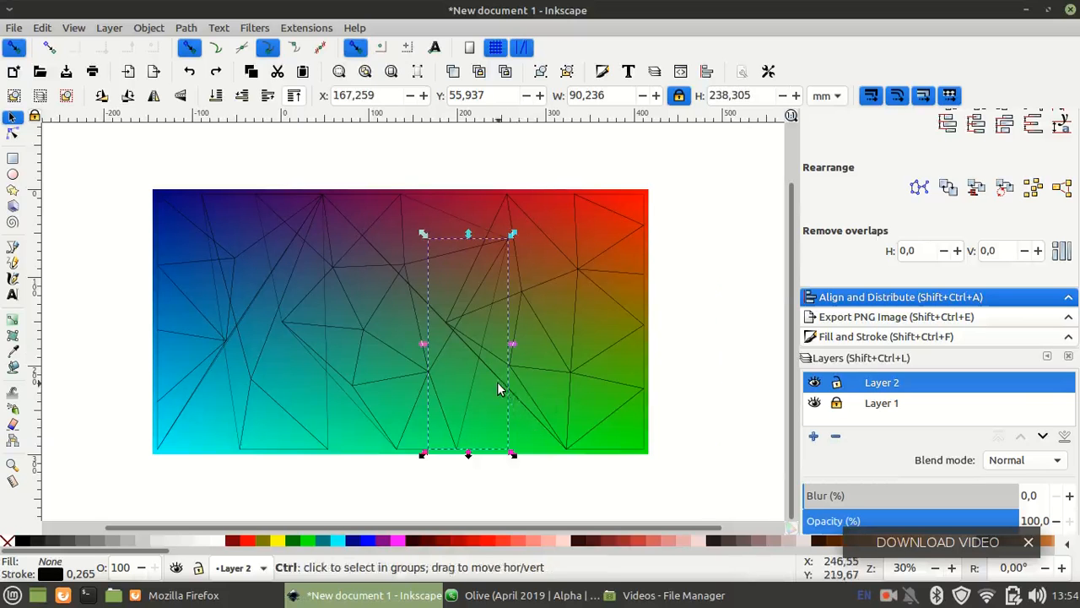
# Examine the individual triangles of the triangulation up close across the whole gradient rectangle
pyautogui.scroll(2, 497, 388)
pyautogui.hscroll(-5, 497, 389)
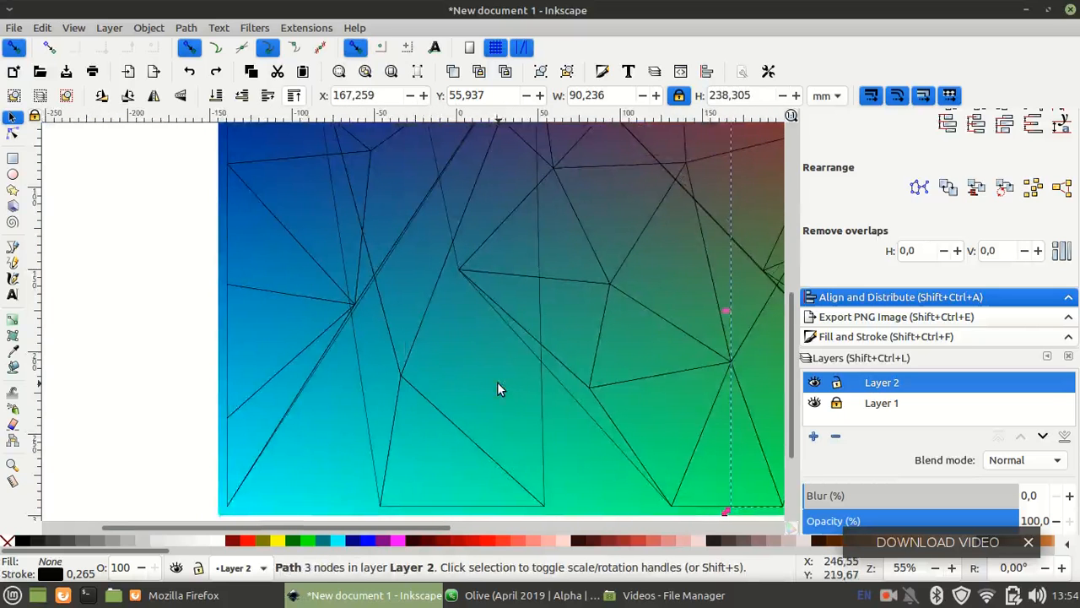
pyautogui.scroll(4, 497, 388)
pyautogui.scroll(-5, 497, 388)
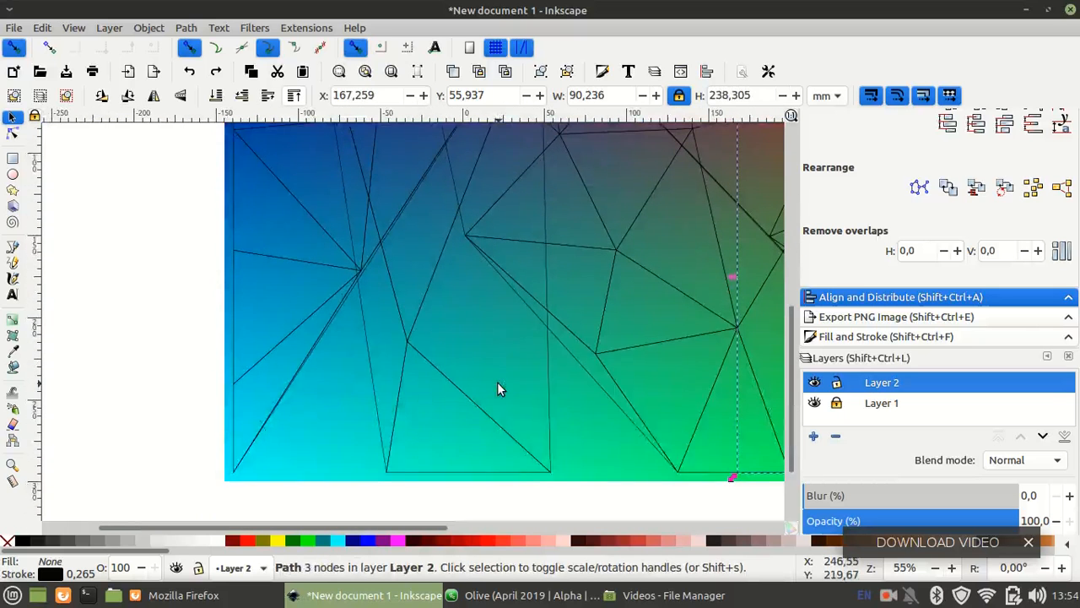
pyautogui.scroll(1, 497, 388)
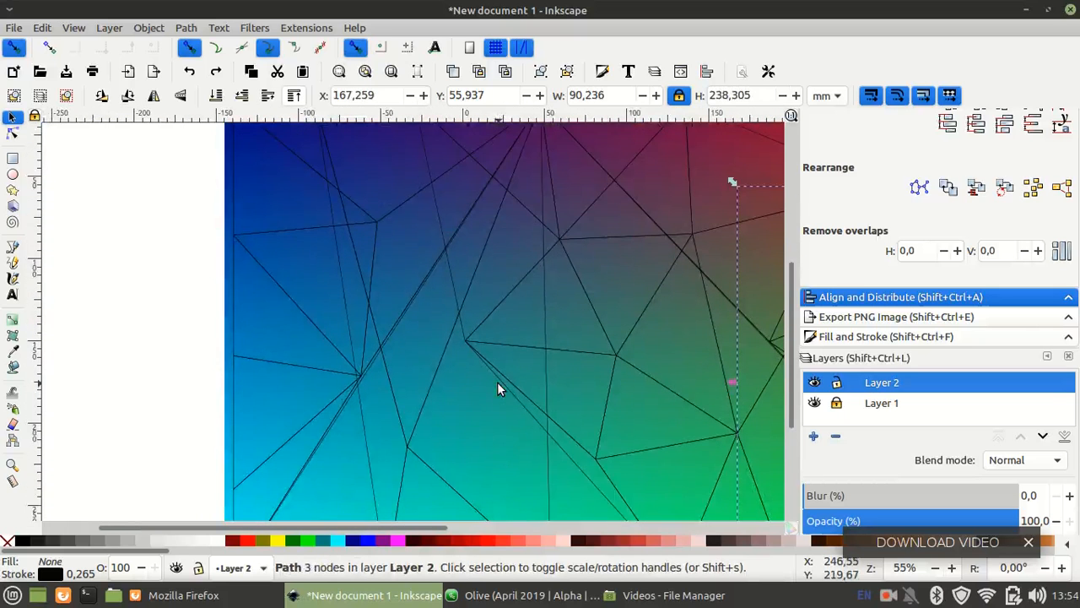
pyautogui.scroll(2, 497, 388)
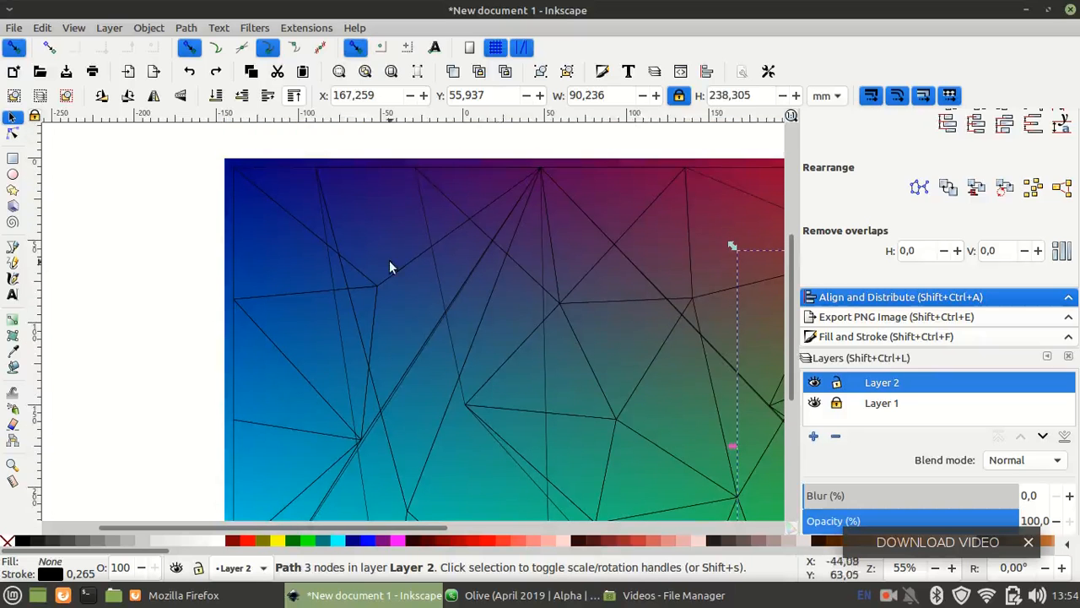
pyautogui.scroll(-2, 497, 362)
pyautogui.hscroll(1, 497, 362)
pyautogui.hscroll(-3, 497, 362)
pyautogui.scroll(1, 497, 361)
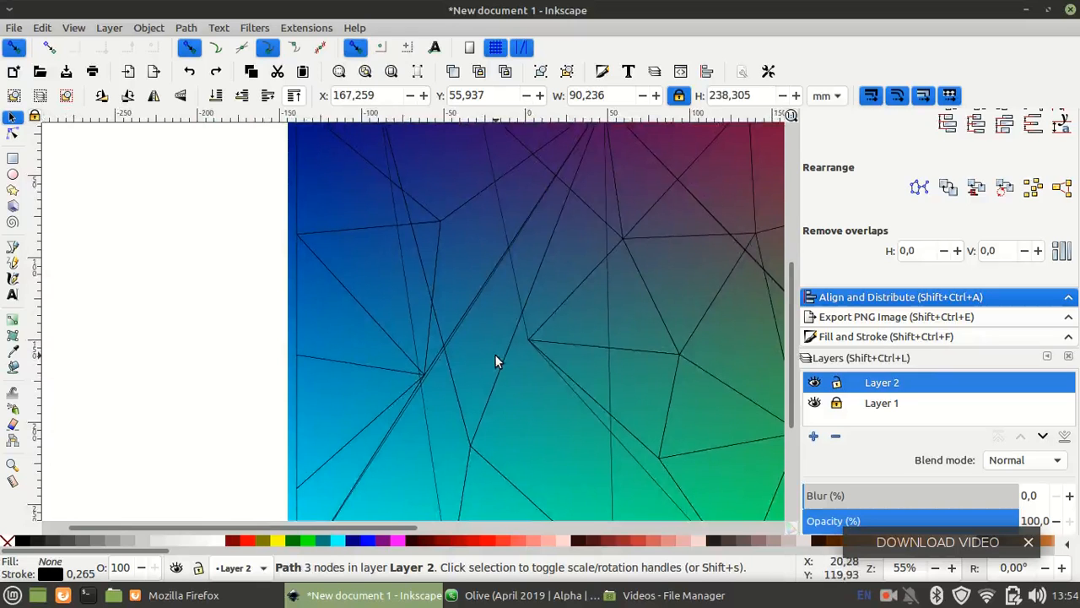
pyautogui.hscroll(2, 494, 361)
pyautogui.scroll(-1, 495, 361)
pyautogui.hscroll(5, 495, 361)
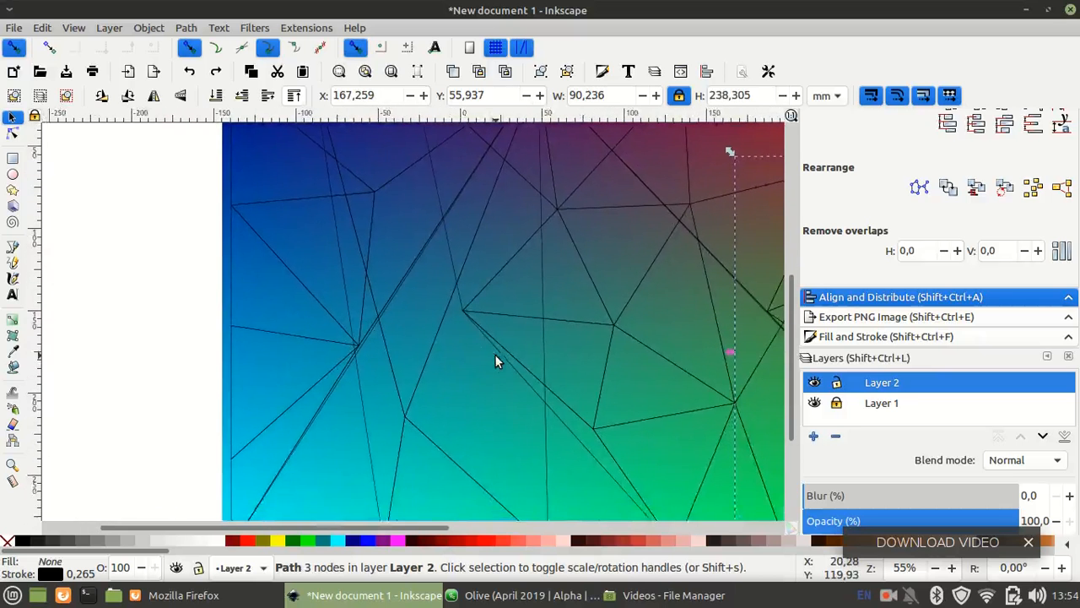
pyautogui.scroll(-2, 495, 361)
pyautogui.hscroll(4, 495, 361)
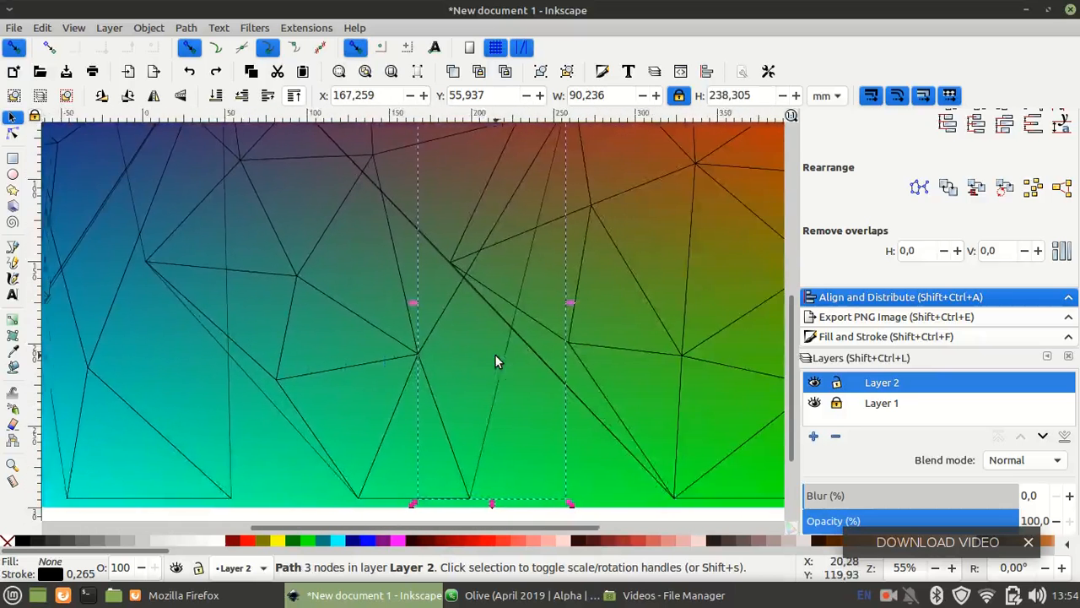
pyautogui.scroll(2, 494, 361)
pyautogui.hscroll(3, 495, 361)
pyautogui.hscroll(-2, 494, 361)
pyautogui.scroll(2, 494, 361)
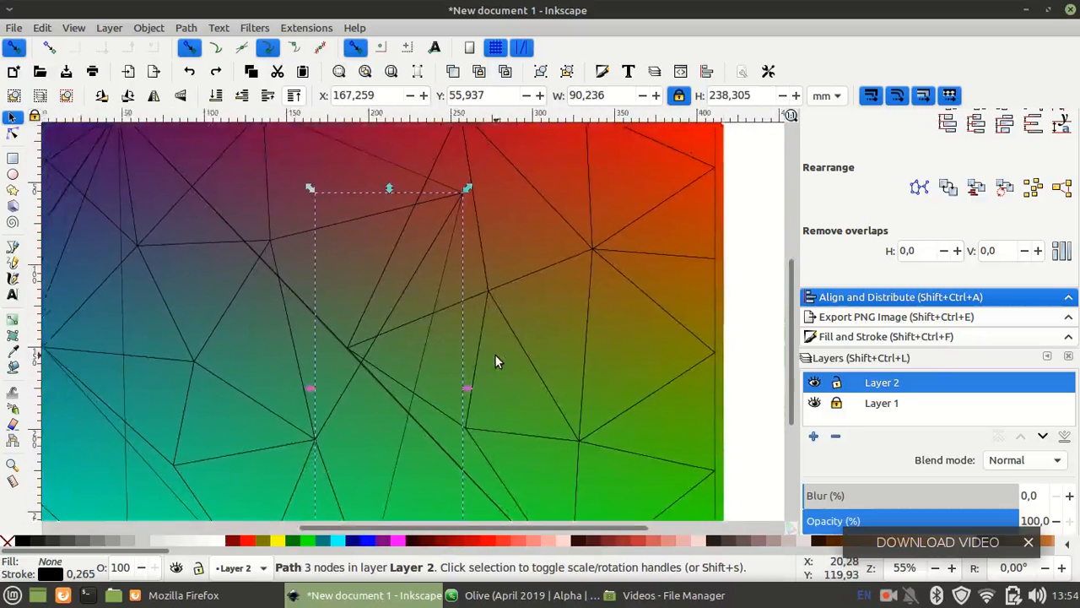
pyautogui.hscroll(3, 496, 361)
pyautogui.scroll(-3, 496, 362)
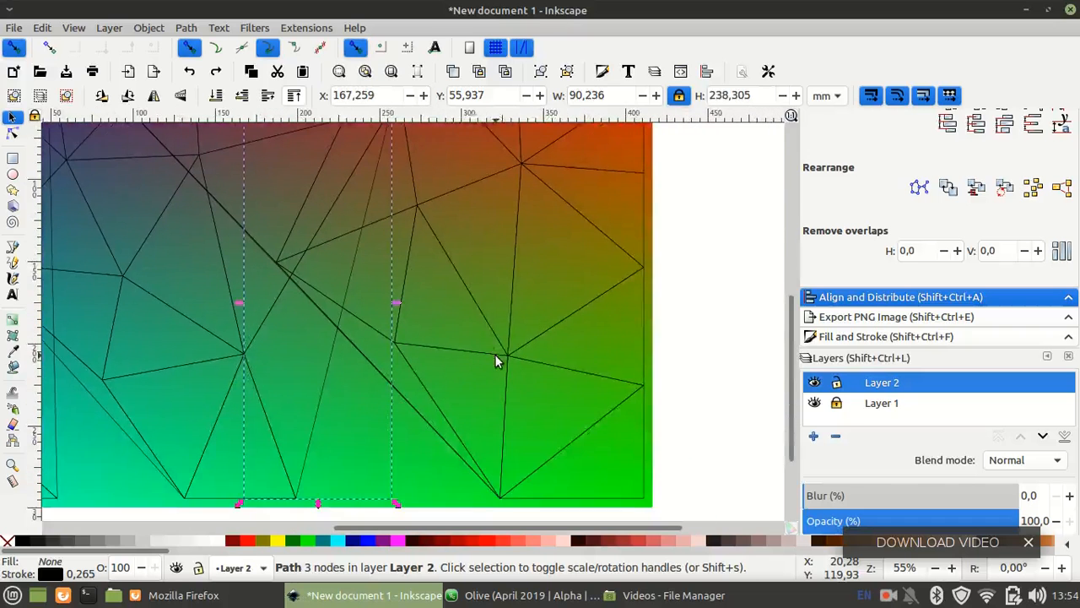
# Fill the triangle in the rectangle's lower-right corner with the average color sampled from the green gradient inside it
pyautogui.click(606, 416)
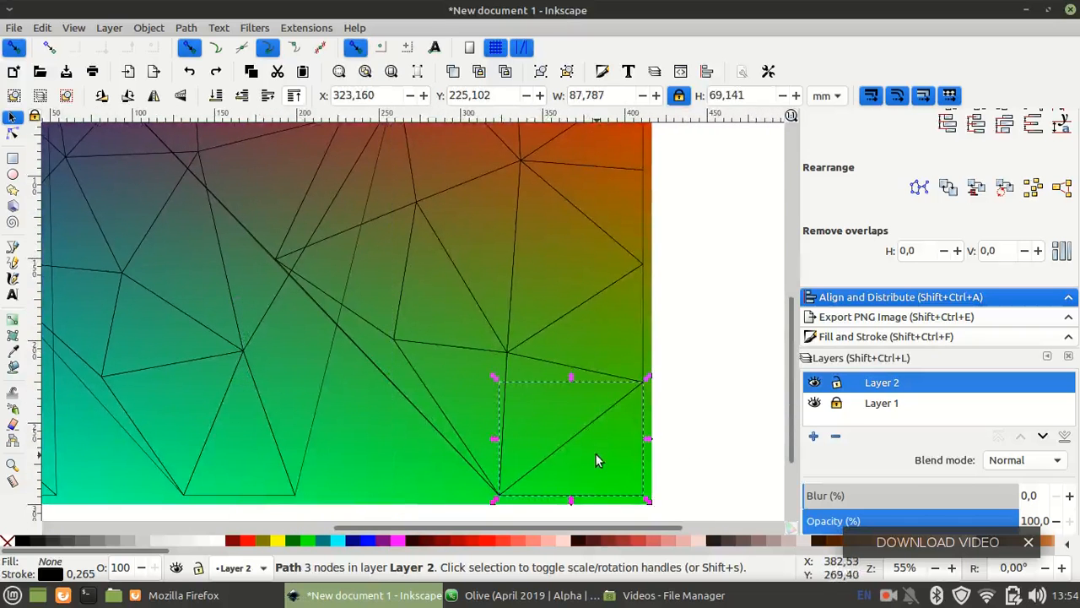
pyautogui.press('d')
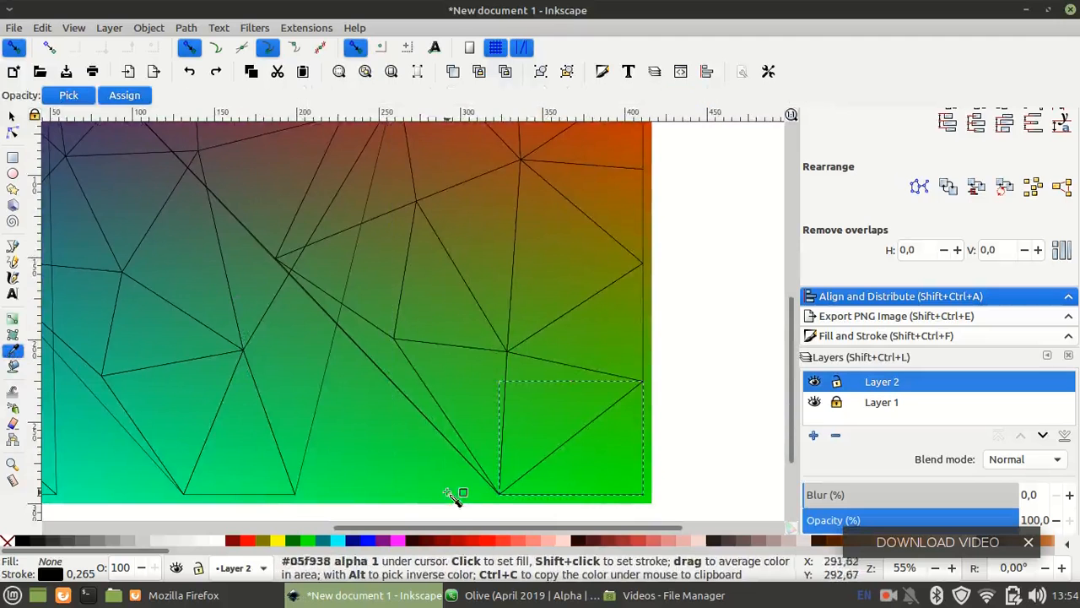
pyautogui.click(600, 463)
pyautogui.moveTo(599, 463); pyautogui.dragTo(614, 477)
pyautogui.press('s')
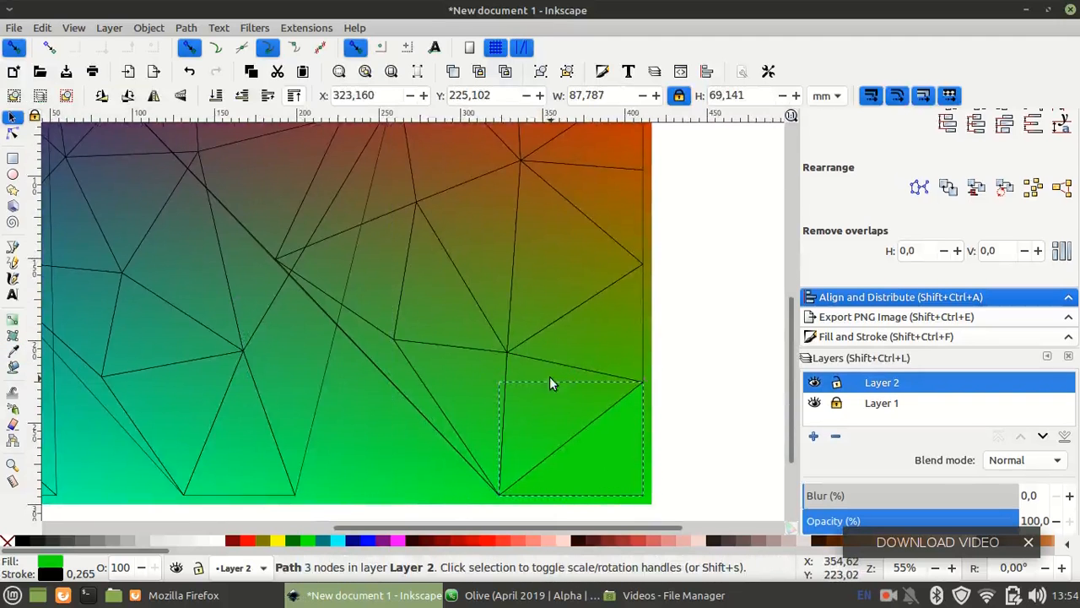
# Fill the triangle adjoining the corner triangle's diagonal edge with the average gradient color sampled from inside it
pyautogui.click(540, 363)
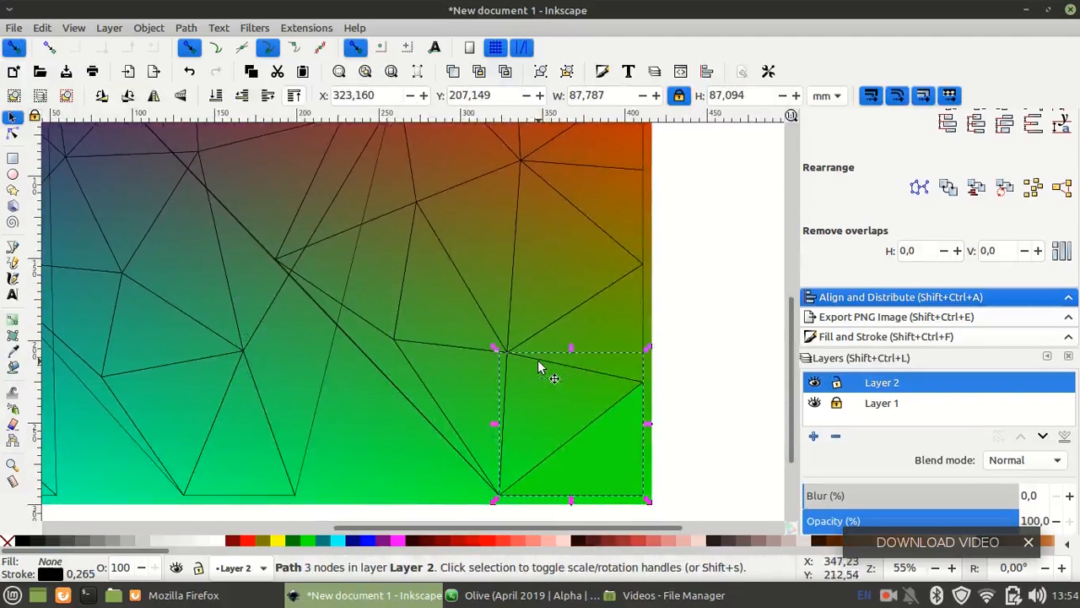
pyautogui.press('d')
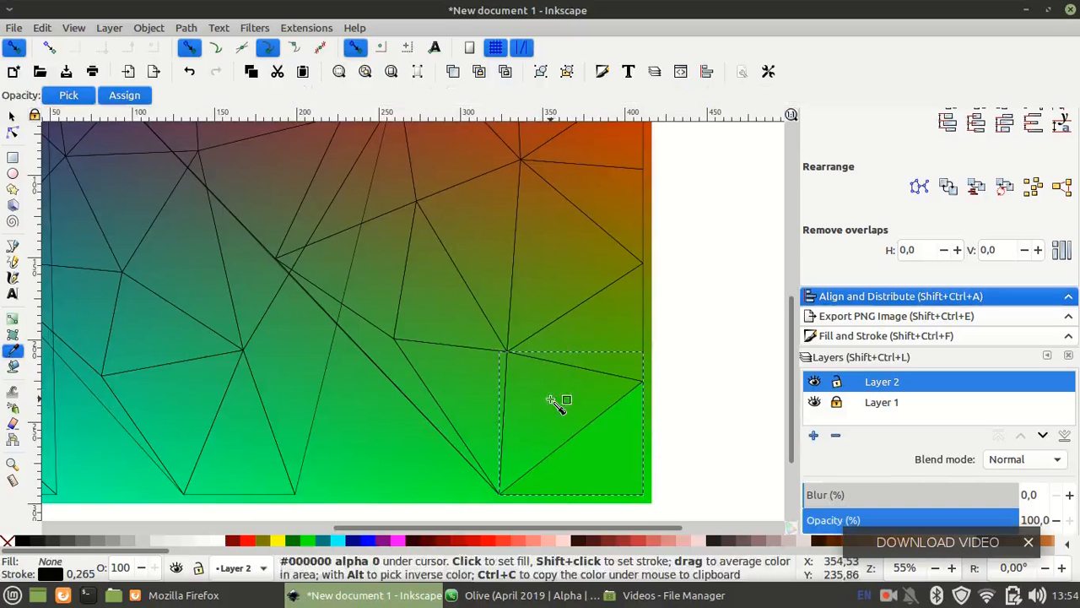
pyautogui.moveTo(550, 406); pyautogui.dragTo(553, 412)
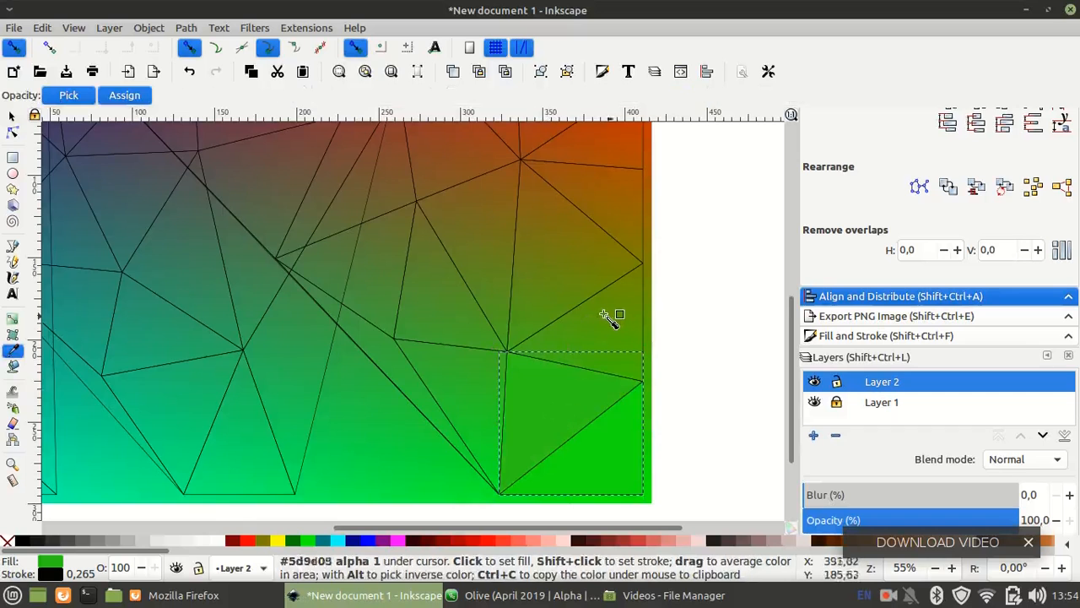
pyautogui.press('s')
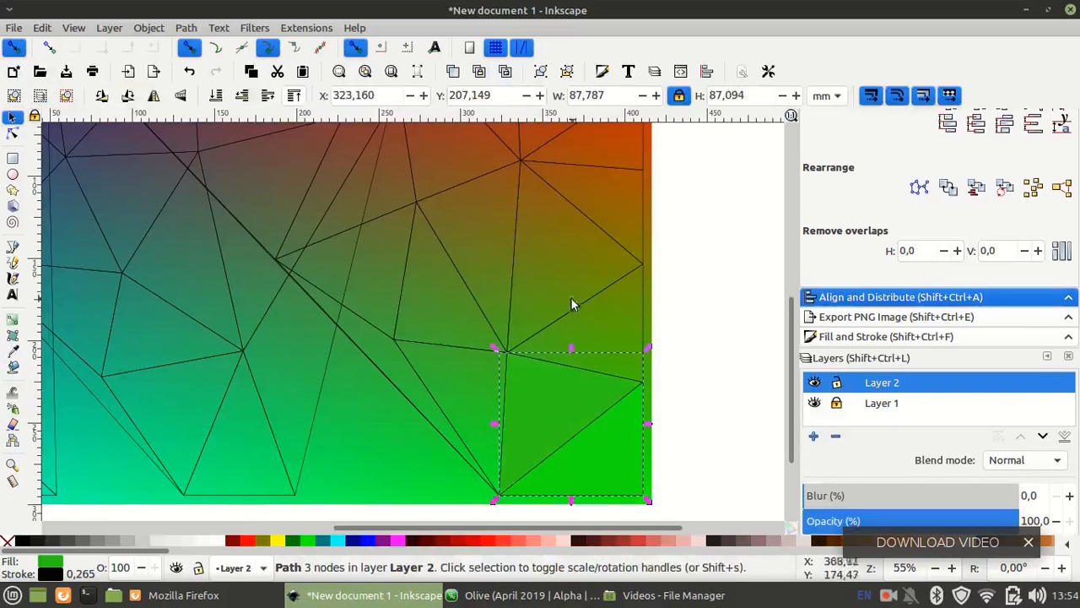
# Fill the next unfilled triangle up along the right edge with the average olive-green gradient color sampled inside it
pyautogui.click(580, 309)
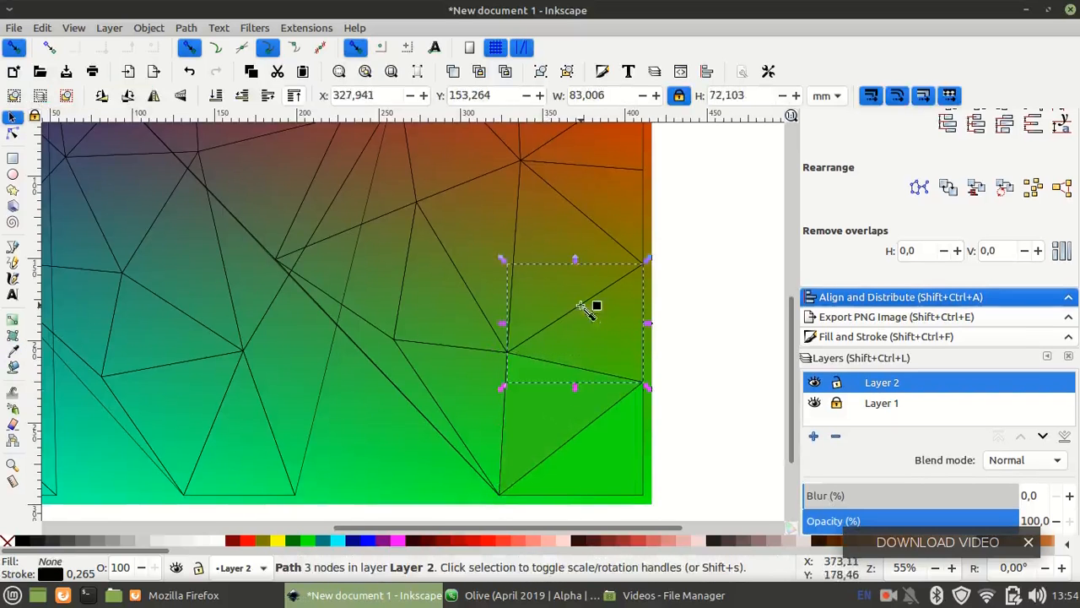
pyautogui.press('d')
pyautogui.moveTo(621, 339); pyautogui.dragTo(622, 348)
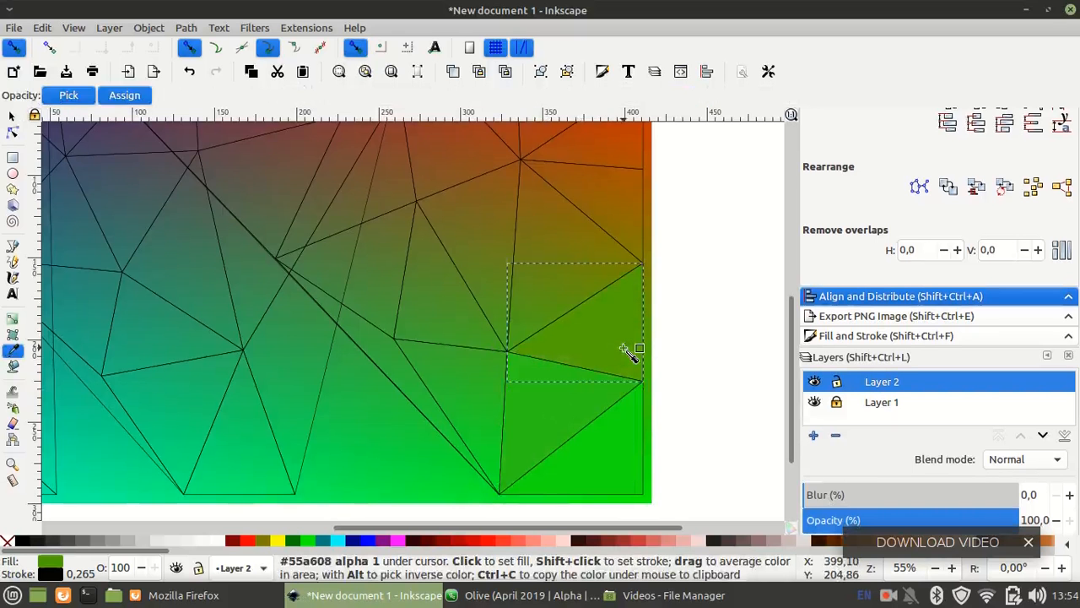
pyautogui.press('b')
pyautogui.scroll(3, 629, 353)
pyautogui.hscroll(5, 628, 353)
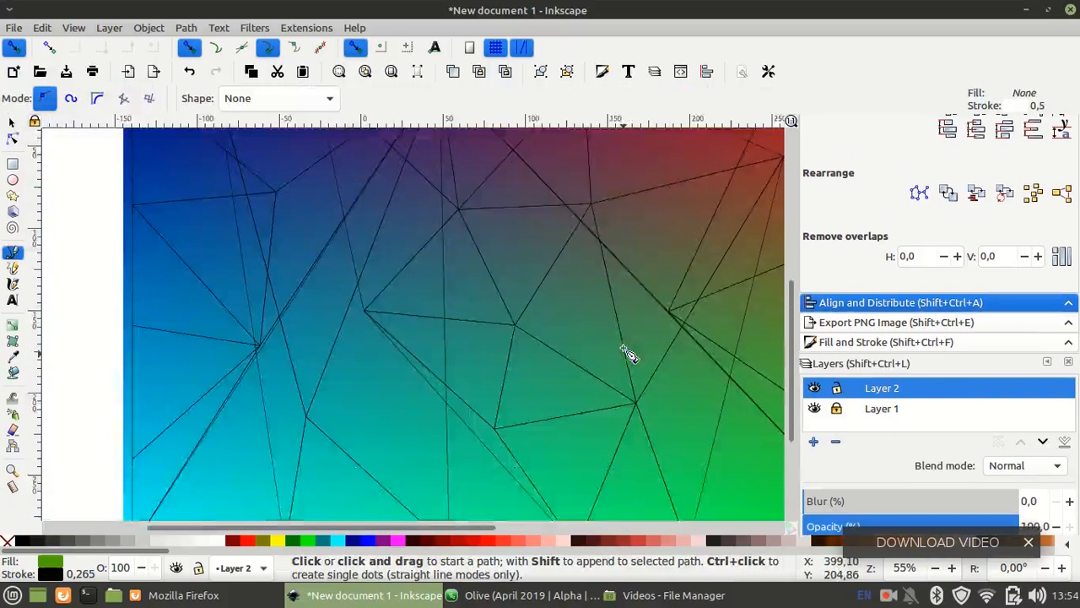
pyautogui.scroll(-2, 629, 353)
pyautogui.hscroll(1, 629, 353)
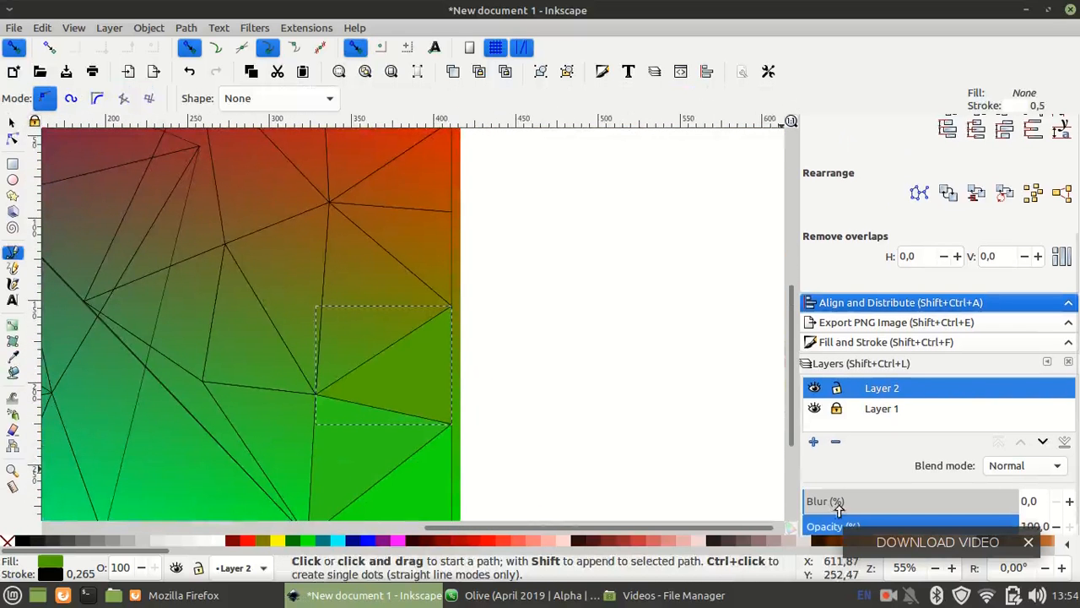
pyautogui.click(890, 596)
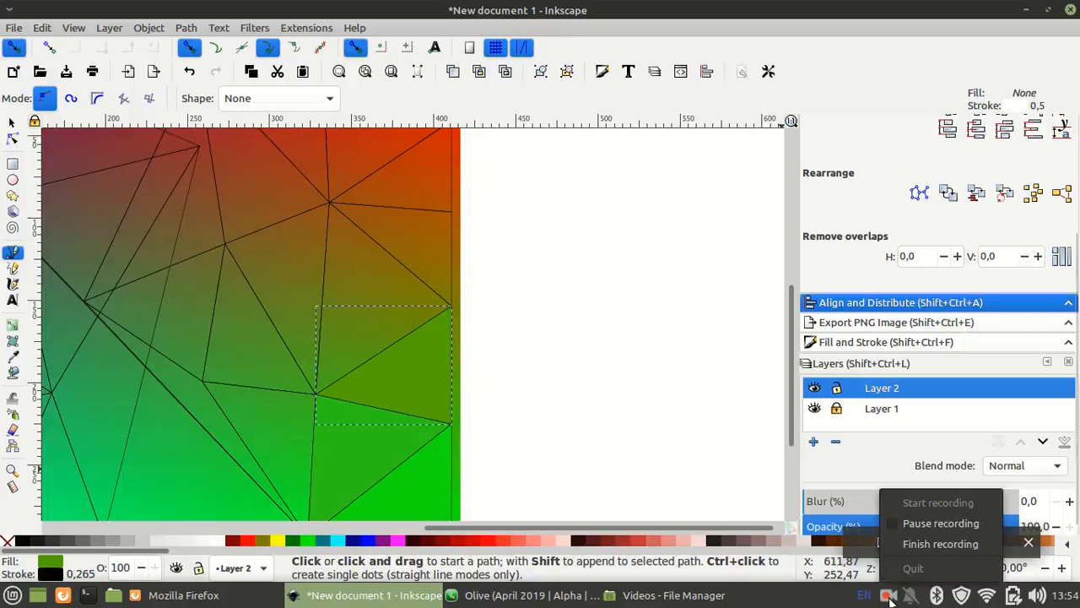
pyautogui.click(915, 523)
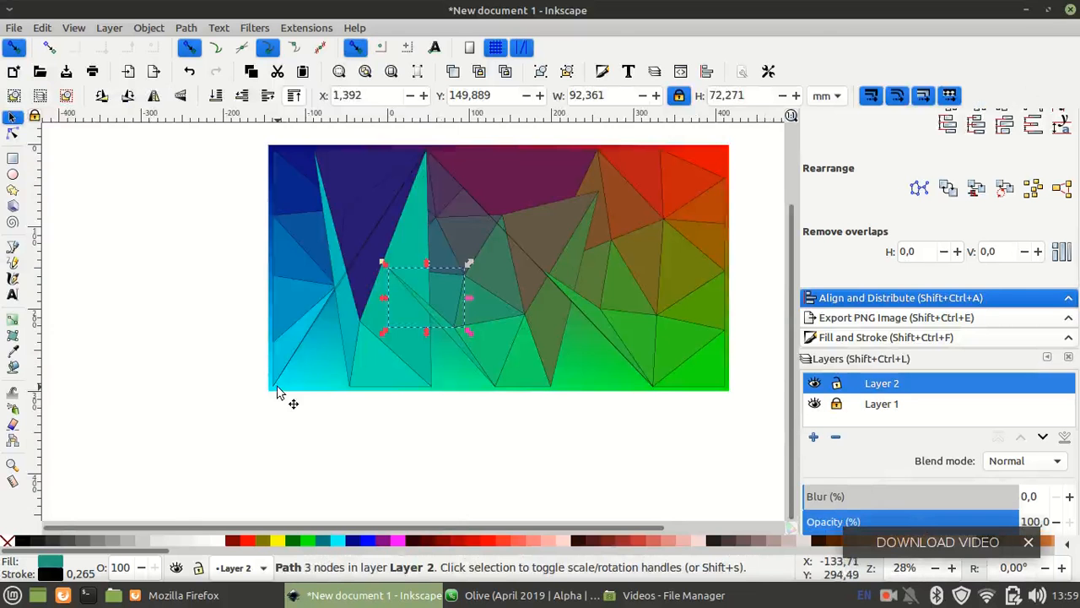
# Examine the filled triangles across the whole background for gaps where the gradient is still uncovered
pyautogui.scroll(2, 279, 393)
pyautogui.hscroll(5, 280, 392)
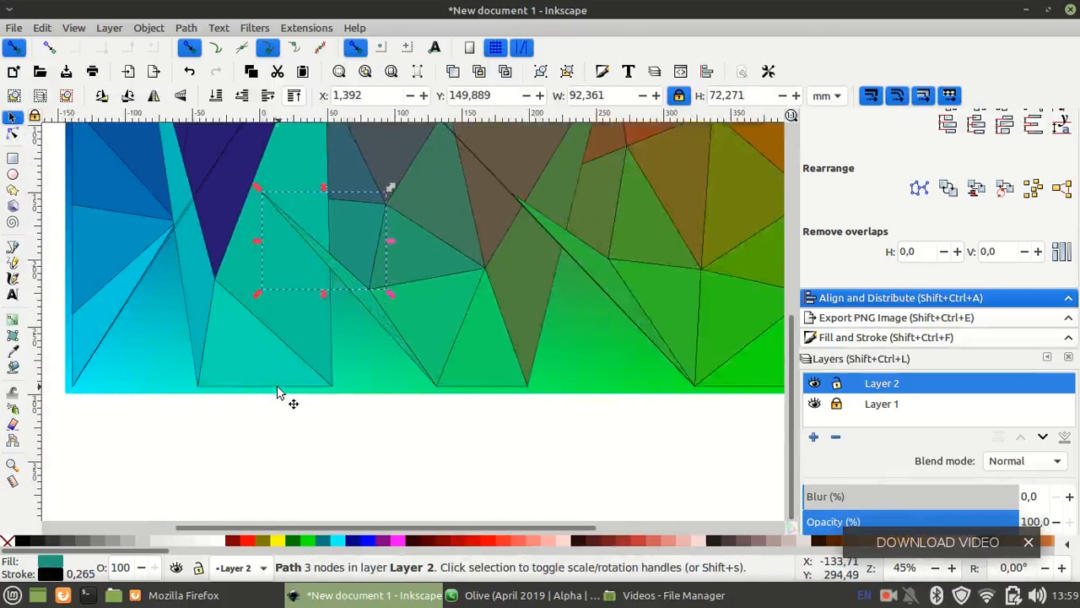
pyautogui.hscroll(-5, 279, 392)
pyautogui.hscroll(5, 280, 392)
pyautogui.scroll(9, 280, 392)
pyautogui.hscroll(7, 280, 392)
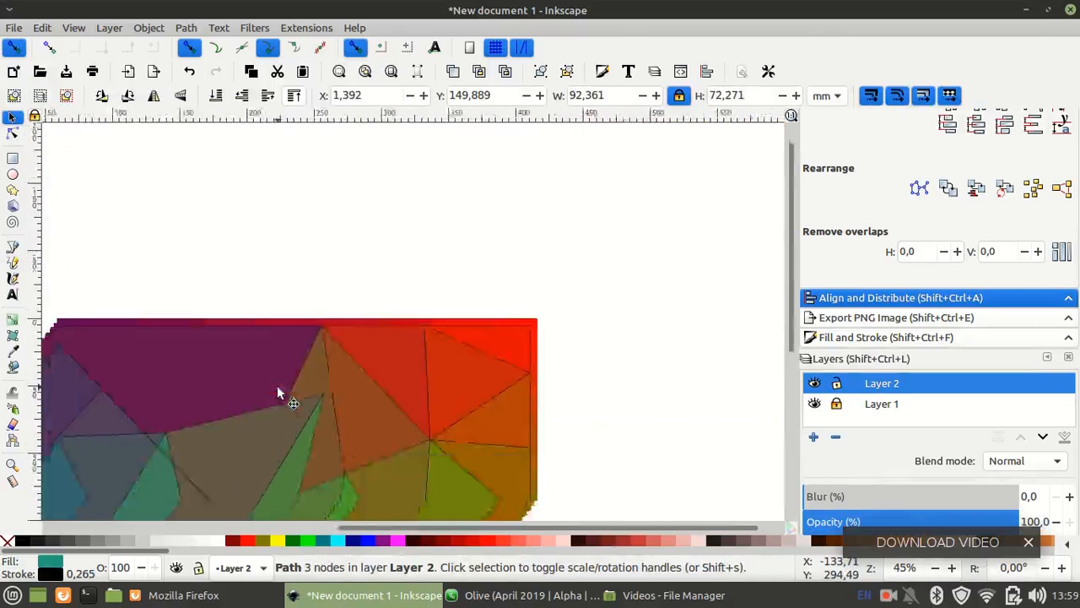
pyautogui.scroll(-8, 279, 392)
pyautogui.hscroll(-11, 280, 393)
pyautogui.hscroll(4, 279, 392)
pyautogui.hscroll(-1, 279, 392)
pyautogui.scroll(-1, 280, 393)
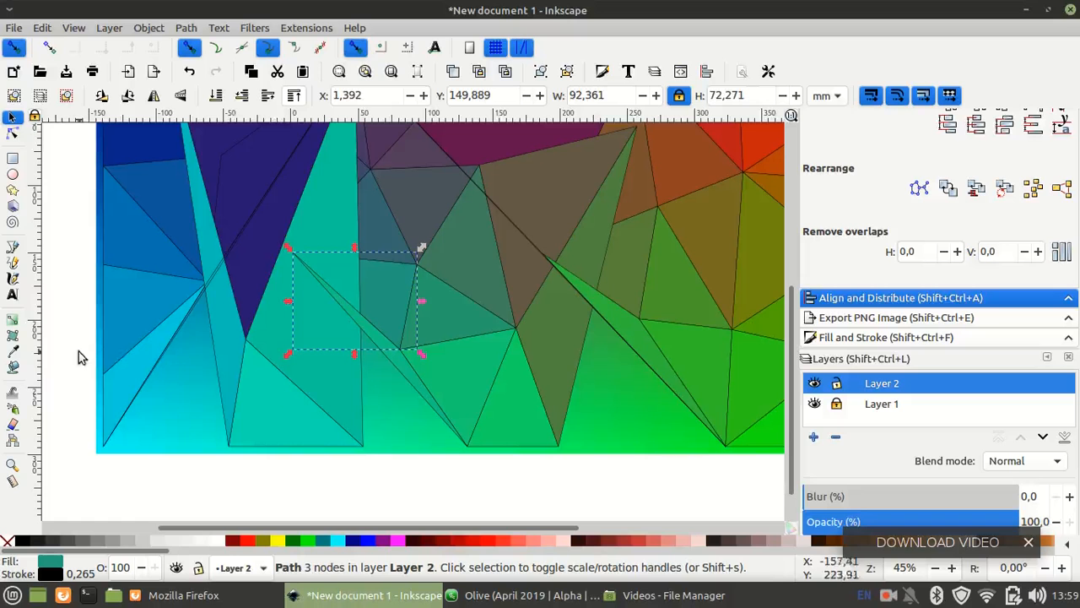
# Enable snapping to paths and draw a closed triangle over the uncovered gap at the background's lower-left corner
pyautogui.click(12, 247)
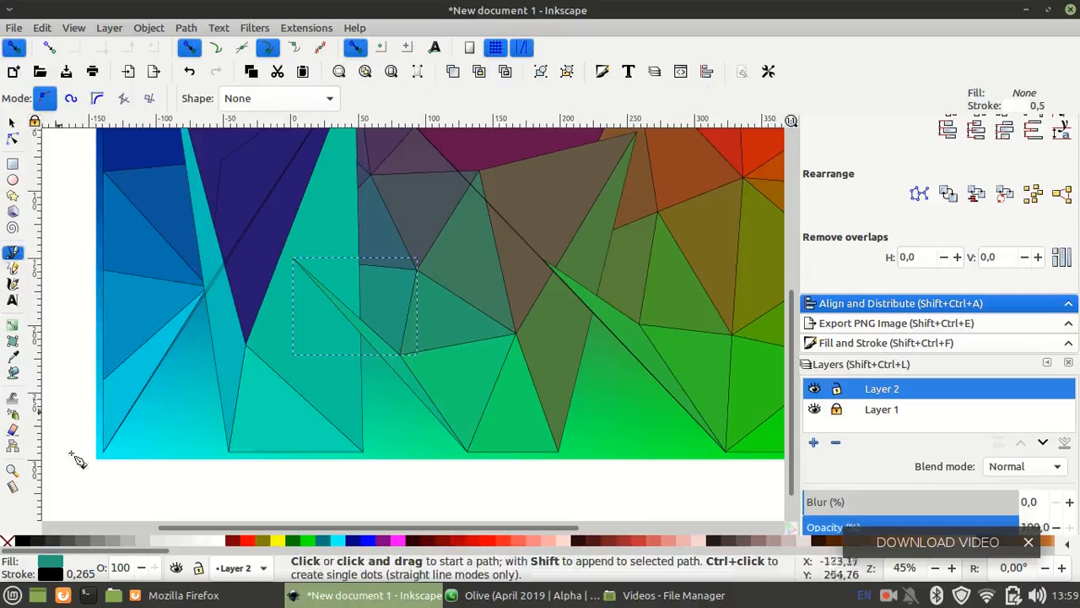
pyautogui.click(103, 453)
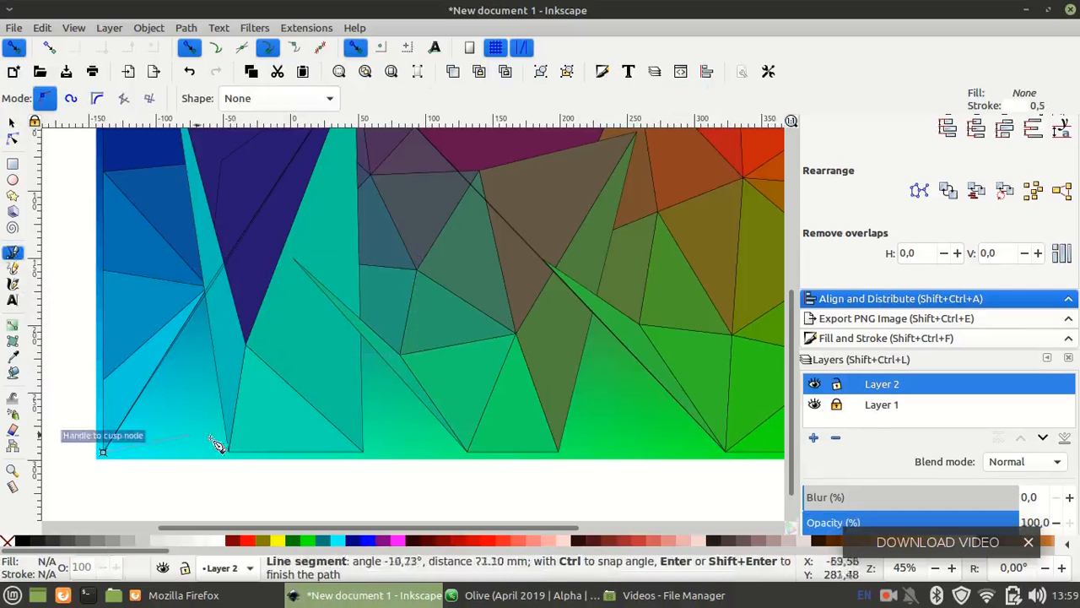
pyautogui.click(233, 454)
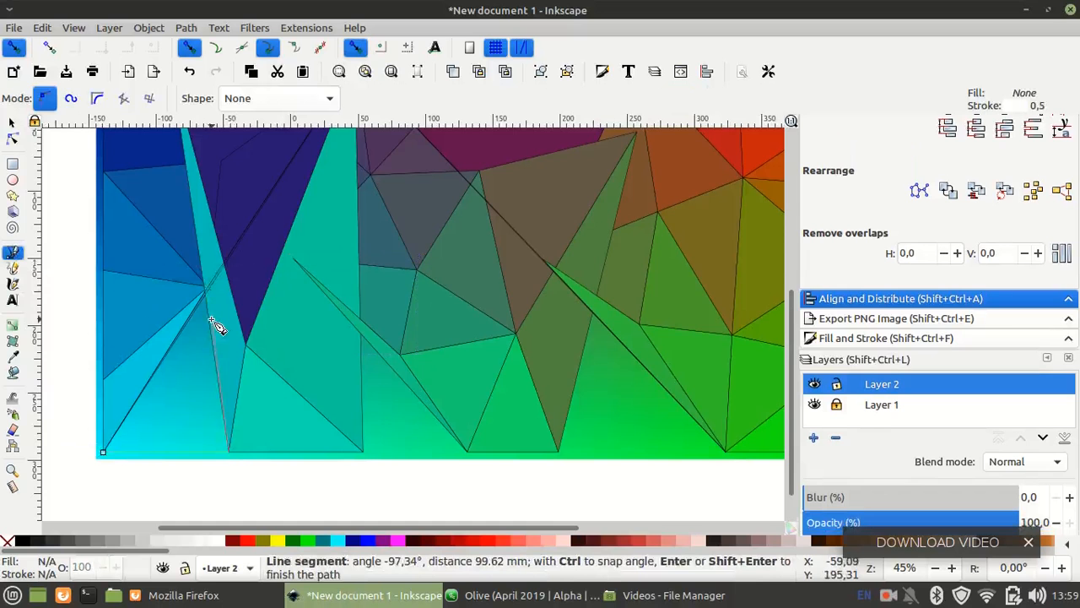
pyautogui.scroll(2, 217, 326)
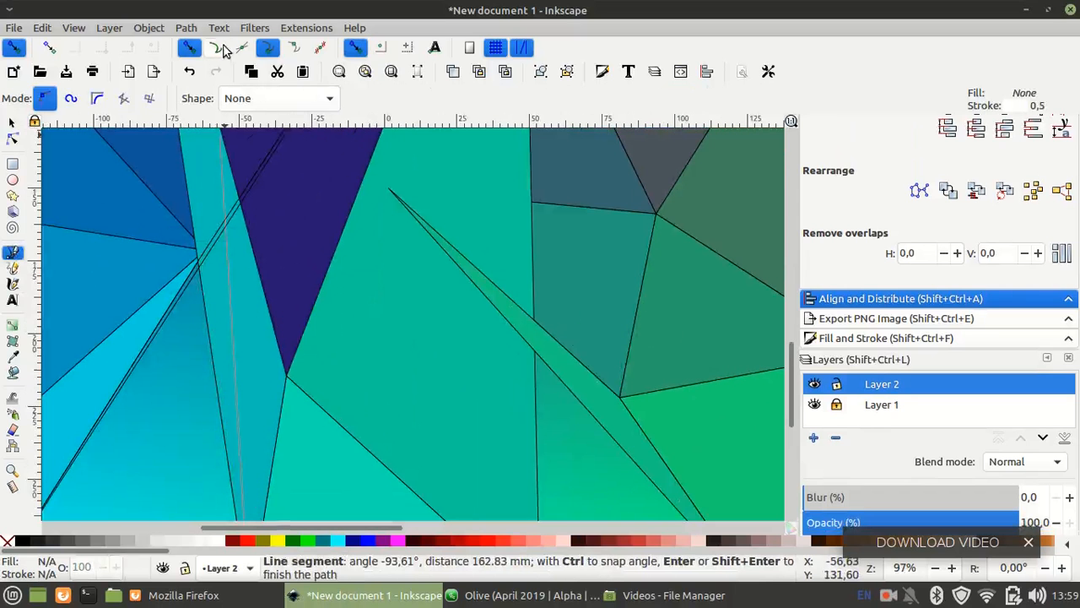
pyautogui.click(217, 48)
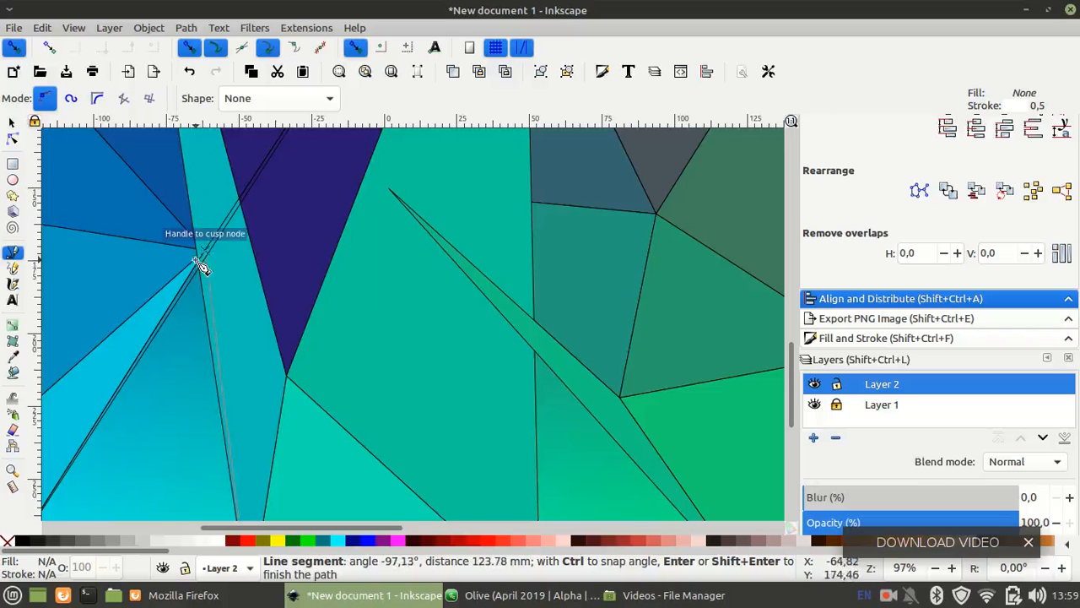
pyautogui.scroll(6, 203, 266)
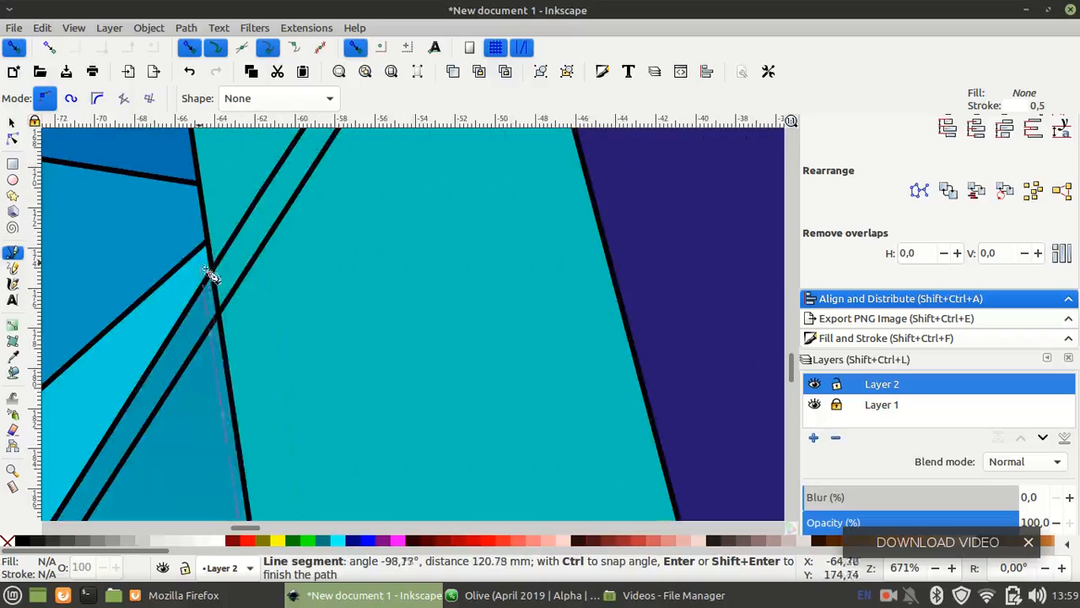
pyautogui.click(215, 279)
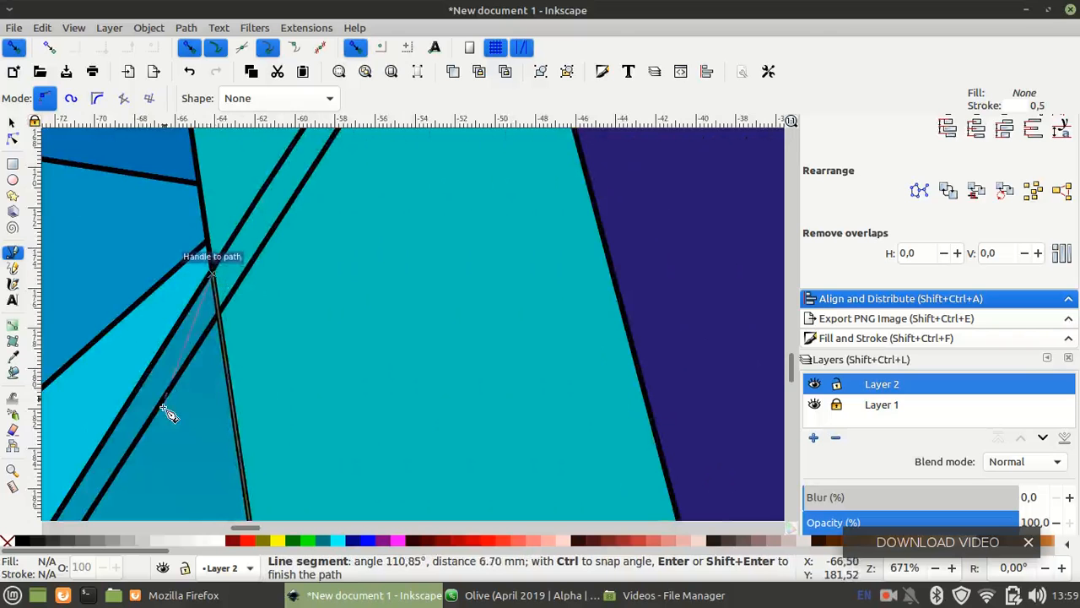
pyautogui.hscroll(-10, 164, 410)
pyautogui.hscroll(-18, 164, 408)
pyautogui.scroll(-8, 163, 407)
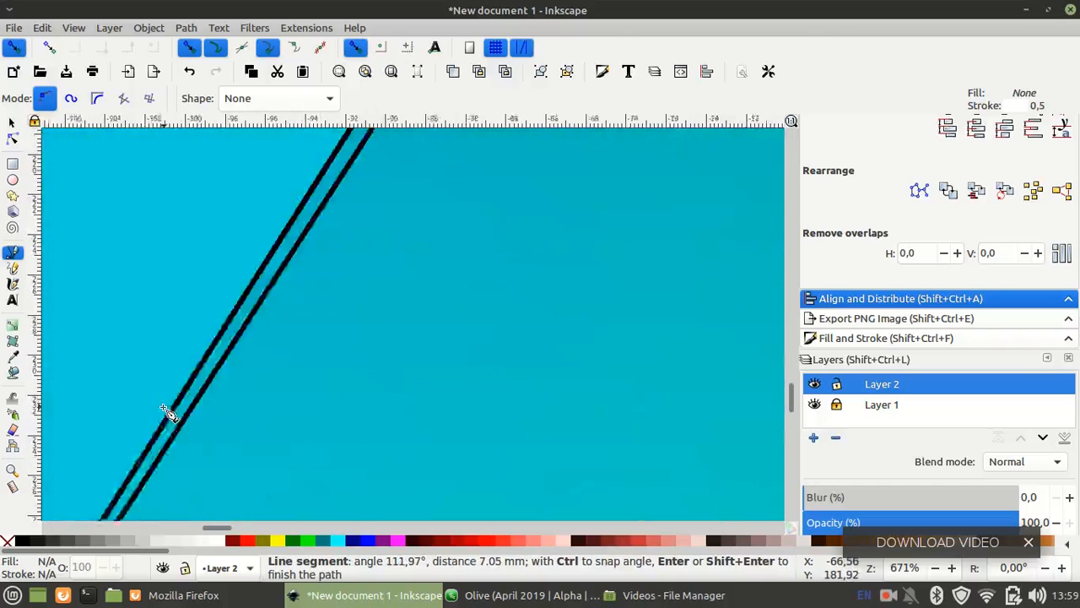
pyautogui.scroll(-7, 164, 407)
pyautogui.hscroll(-10, 164, 411)
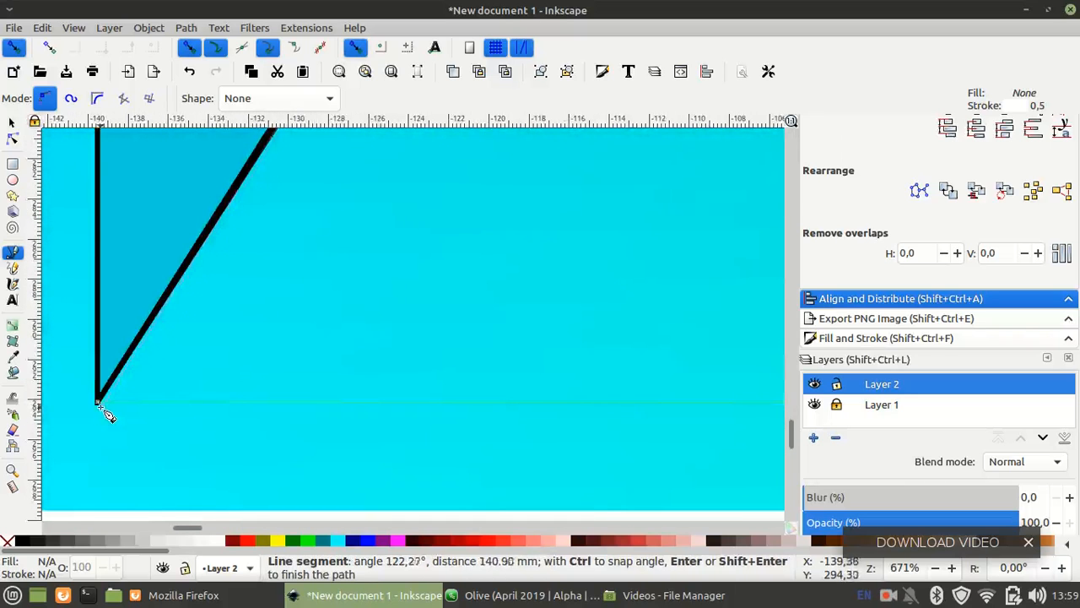
pyautogui.click(97, 401)
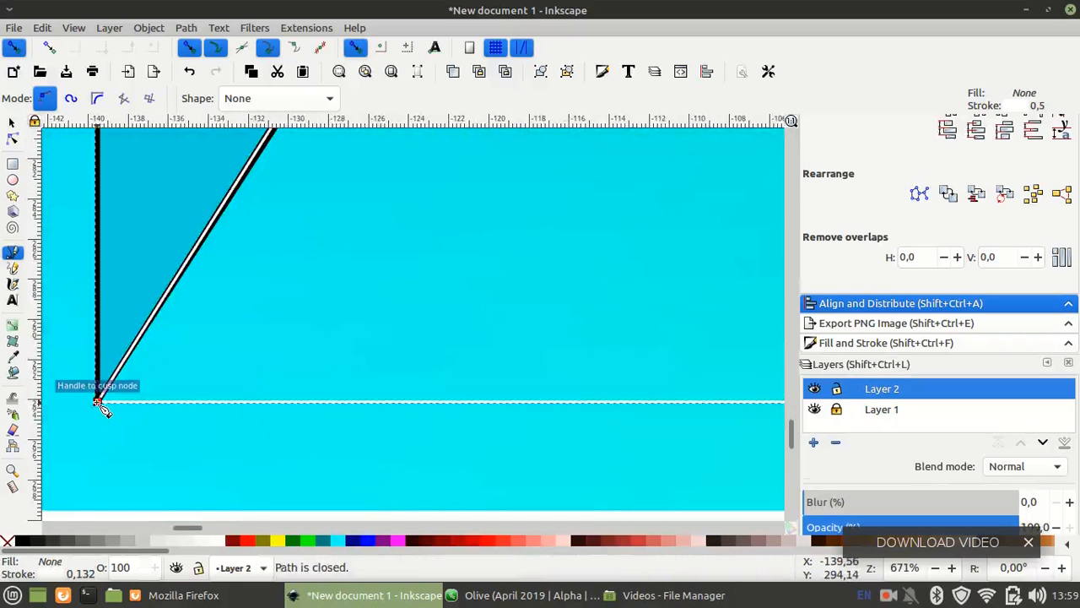
# Fill the new lower-left triangle with the average cyan gradient color sampled from inside it
pyautogui.press('-')
pyautogui.press('-')
pyautogui.press('-')
pyautogui.press('-')
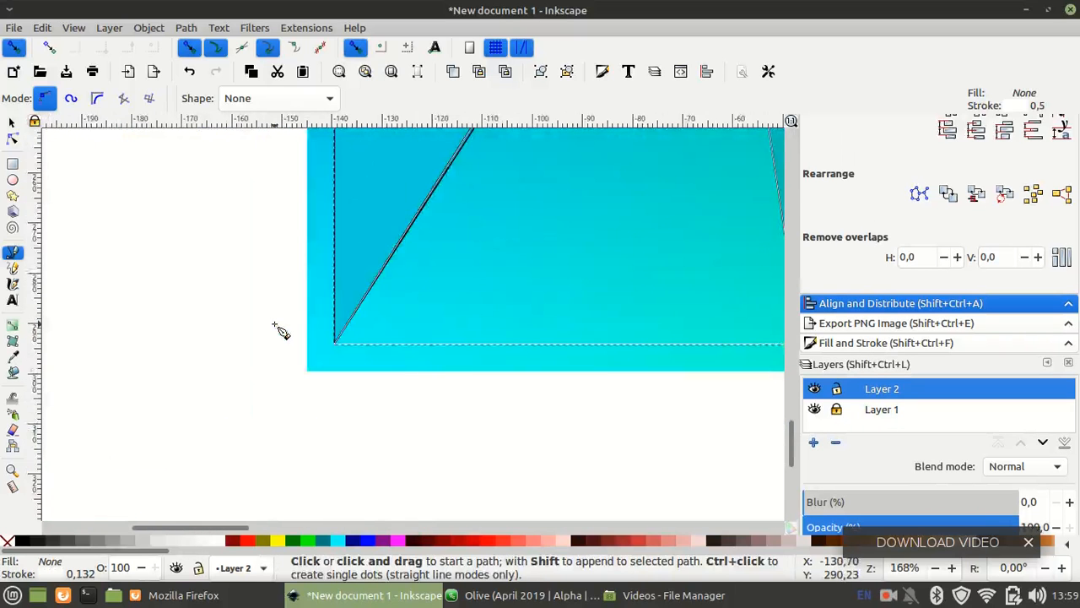
pyautogui.scroll(5, 274, 324)
pyautogui.hscroll(6, 275, 324)
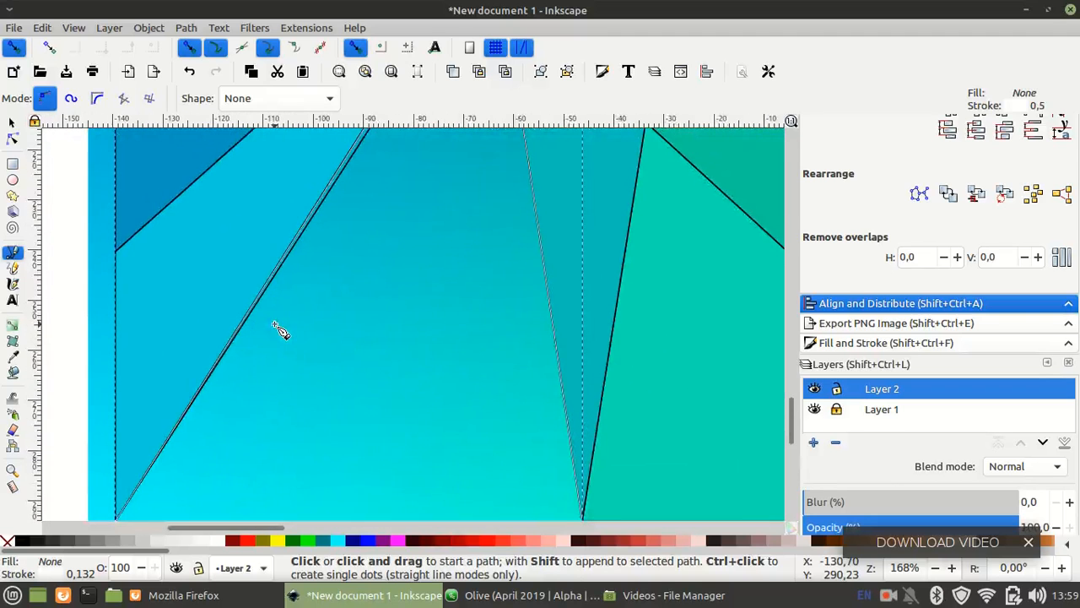
pyautogui.press('d')
pyautogui.moveTo(401, 366); pyautogui.dragTo(481, 426)
# Draw a closed triangle over the bottom-edge gap between the teal and green triangles and fill it with the average gradient color sampled inside
pyautogui.hscroll(10, 481, 428)
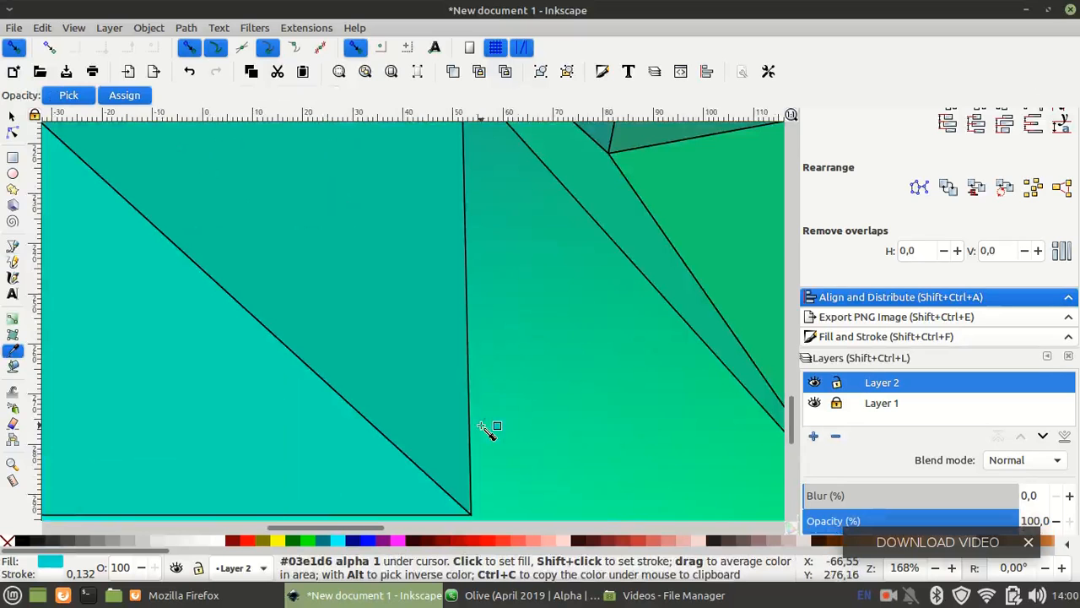
pyautogui.press('b')
pyautogui.scroll(-3, 481, 425)
pyautogui.hscroll(5, 481, 425)
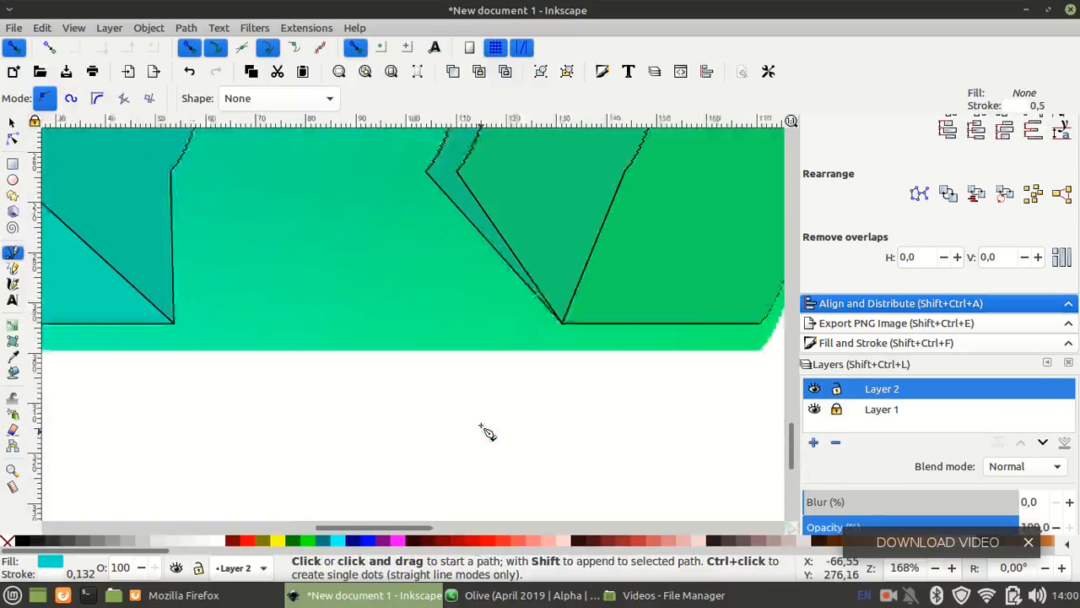
pyautogui.scroll(1, 483, 427)
pyautogui.click(539, 388)
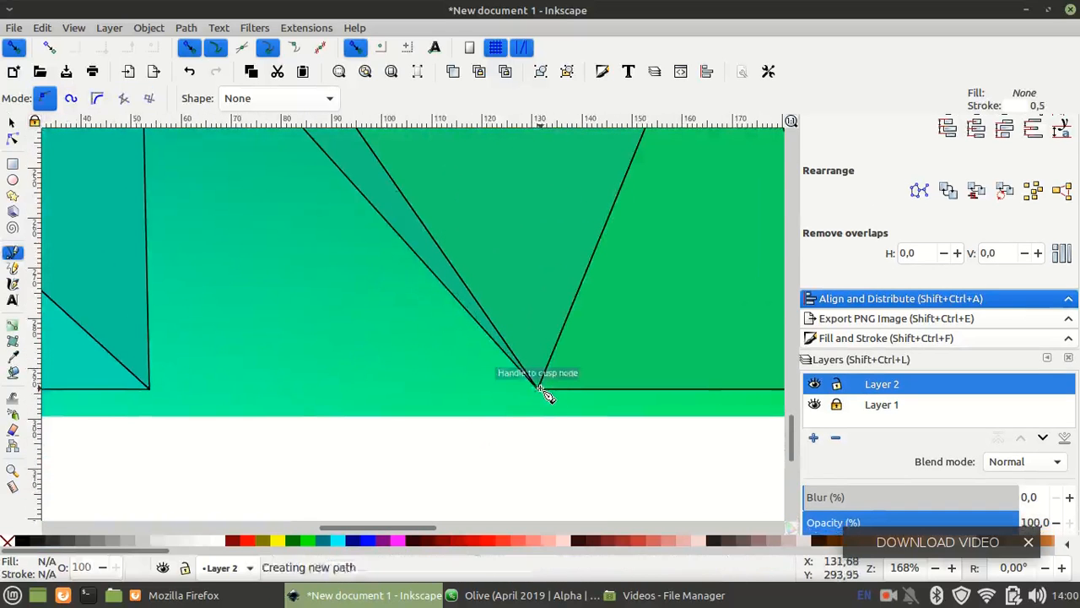
pyautogui.click(149, 390)
pyautogui.scroll(5, 188, 273)
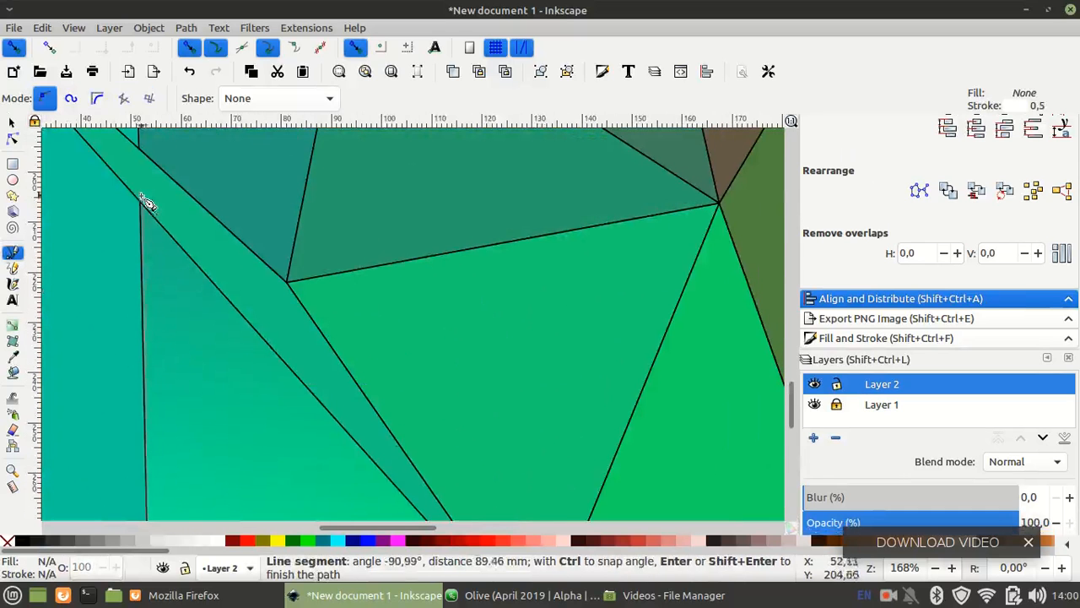
pyautogui.click(144, 205)
pyautogui.scroll(-7, 278, 357)
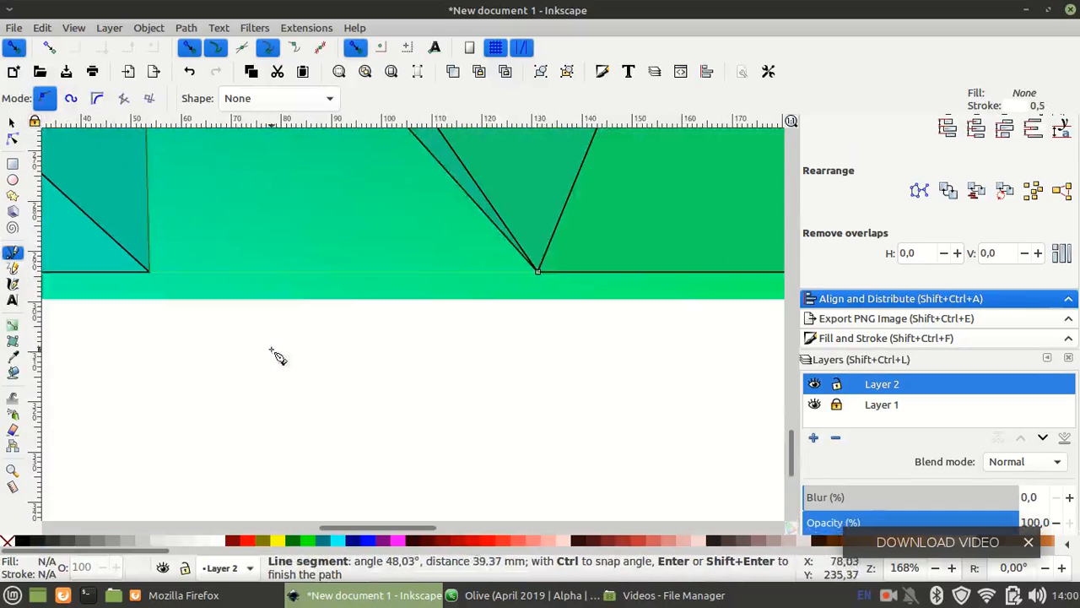
pyautogui.click(538, 272)
pyautogui.press('d')
pyautogui.moveTo(298, 188); pyautogui.dragTo(331, 221)
# Draw a closed triangle over the remaining bottom-edge gap between the brownish triangle's lower tip and the narrow green triangle
pyautogui.press('b')
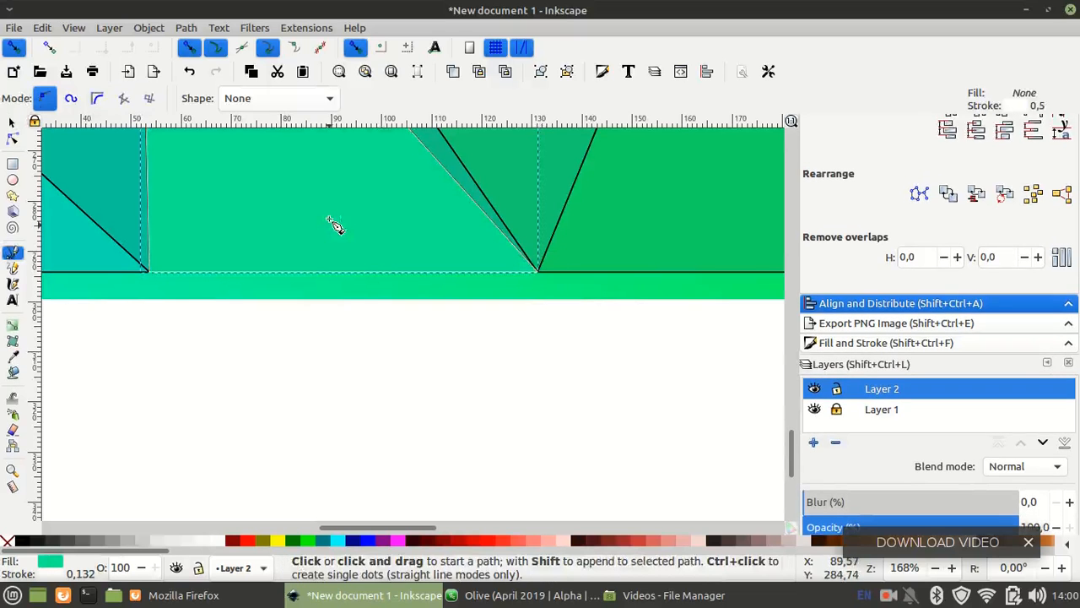
pyautogui.scroll(10, 496, 228)
pyautogui.hscroll(20, 496, 228)
pyautogui.scroll(-10, 496, 228)
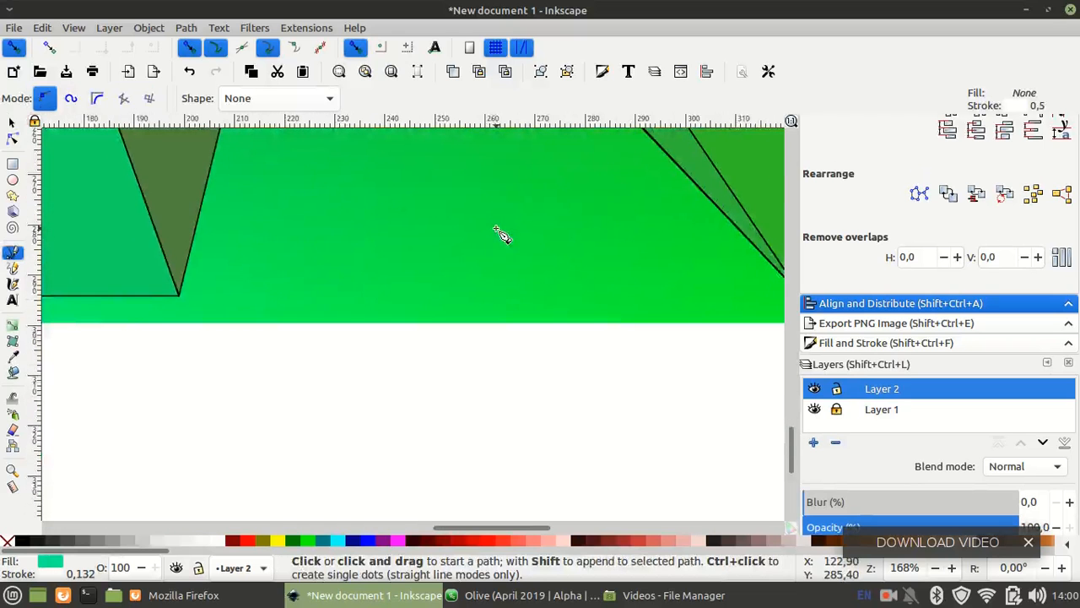
pyautogui.scroll(6, 498, 232)
pyautogui.hscroll(6, 498, 232)
pyautogui.scroll(-2, 498, 232)
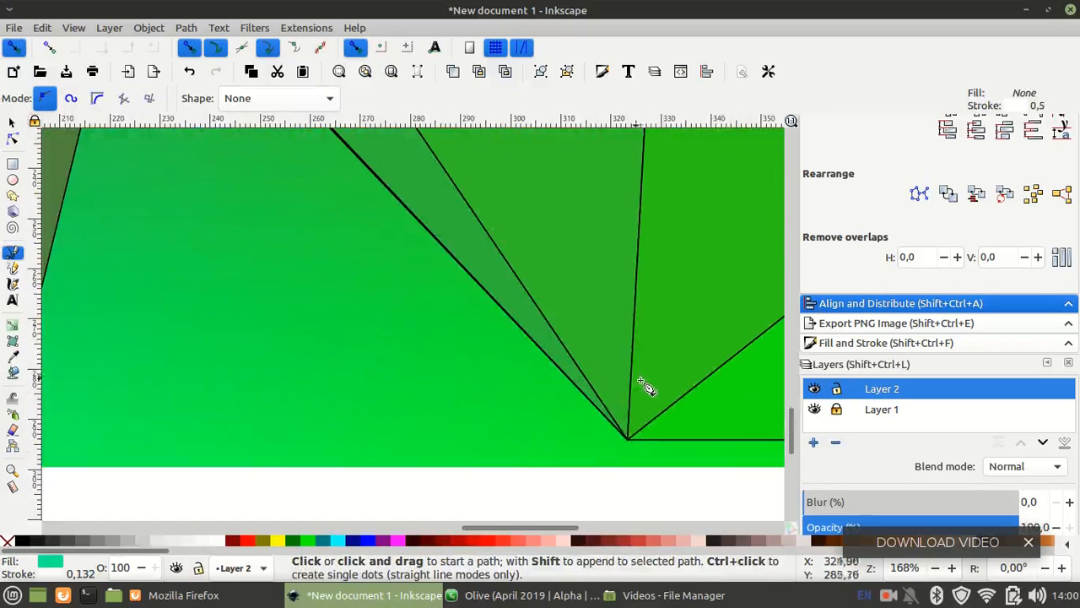
pyautogui.click(630, 439)
pyautogui.hscroll(-4, 482, 455)
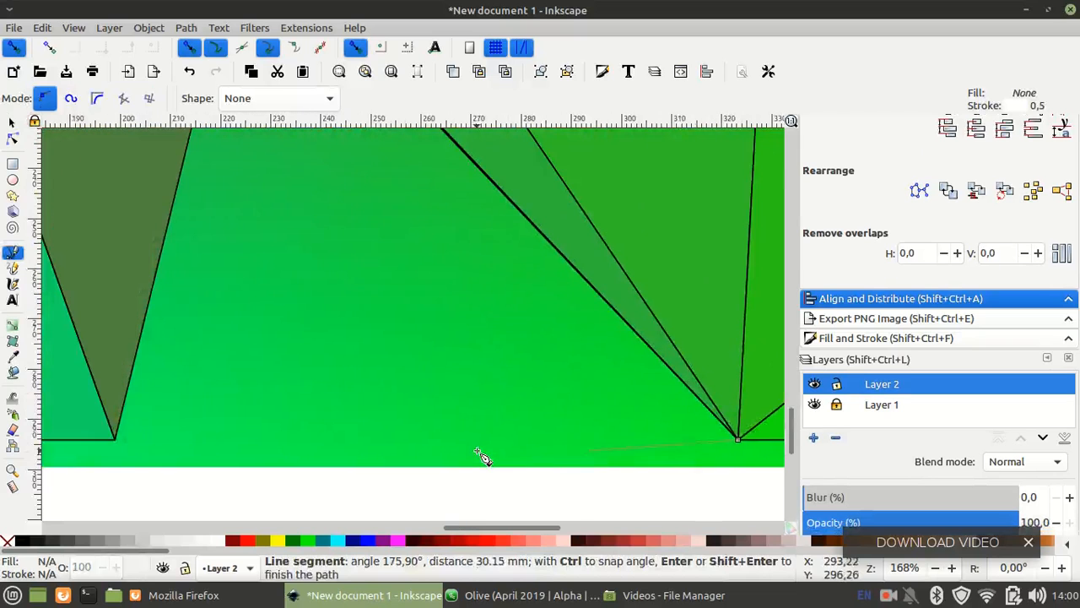
pyautogui.click(115, 437)
pyautogui.scroll(8, 251, 252)
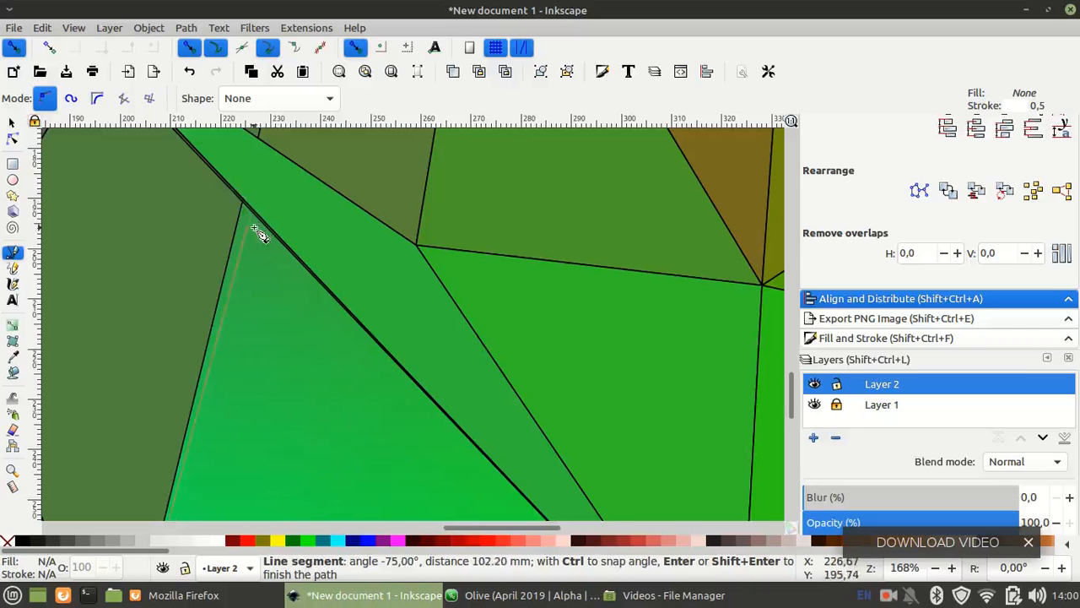
pyautogui.scroll(7, 253, 205)
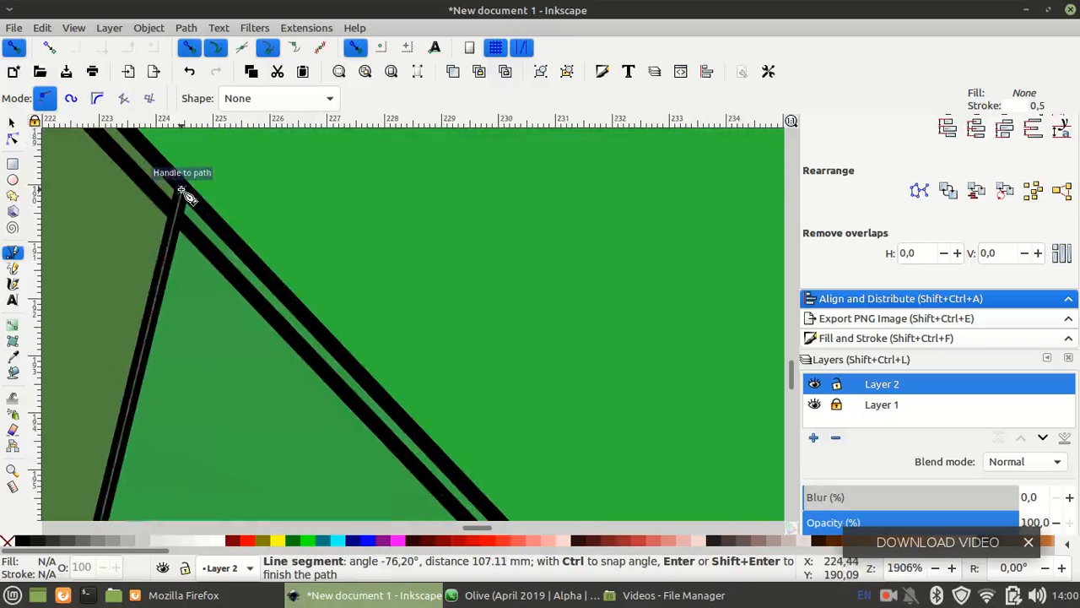
pyautogui.click(184, 194)
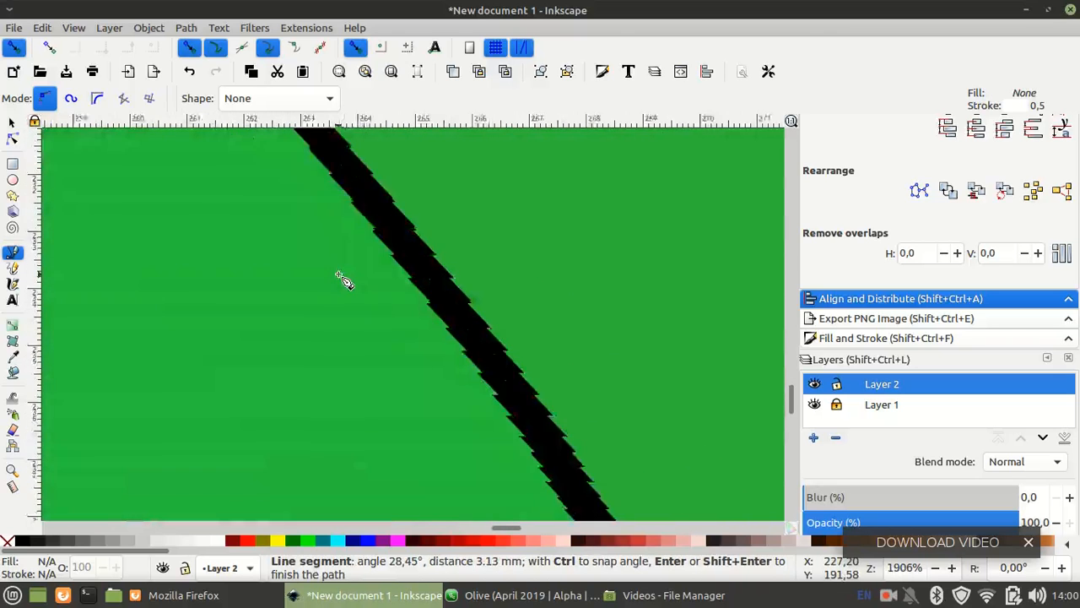
pyautogui.scroll(-20, 338, 274)
pyautogui.hscroll(20, 338, 274)
pyautogui.scroll(-20, 338, 275)
pyautogui.hscroll(18, 338, 274)
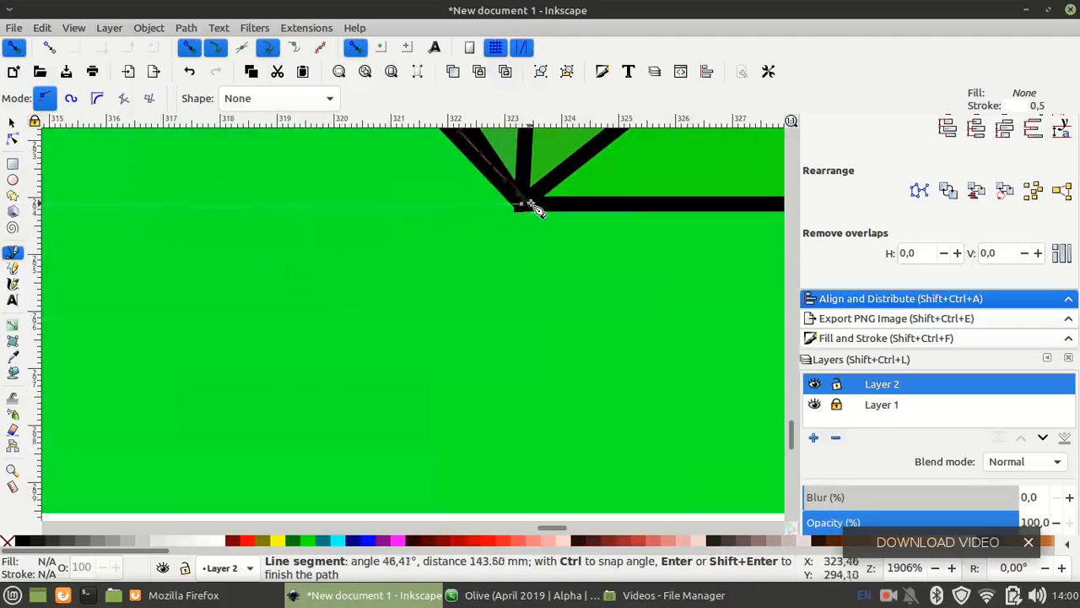
pyautogui.click(521, 206)
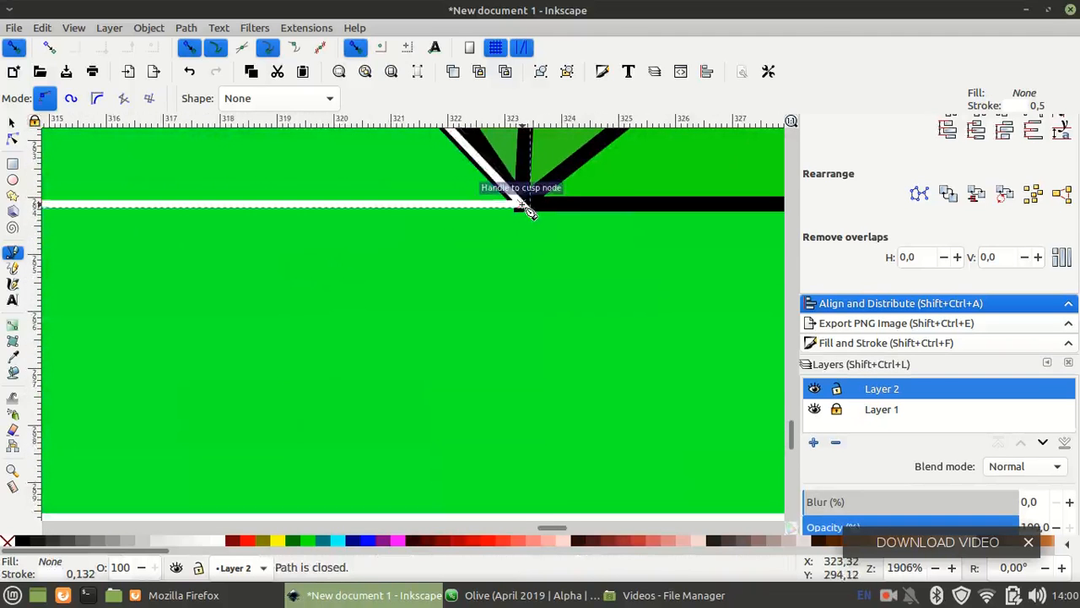
# Fill the last bottom-edge triangle with the average bright green gradient color sampled from inside it
pyautogui.press('-')
pyautogui.press('-')
pyautogui.press('-')
pyautogui.press('-')
pyautogui.press('-')
pyautogui.press('-')
pyautogui.press('-')
pyautogui.press('-')
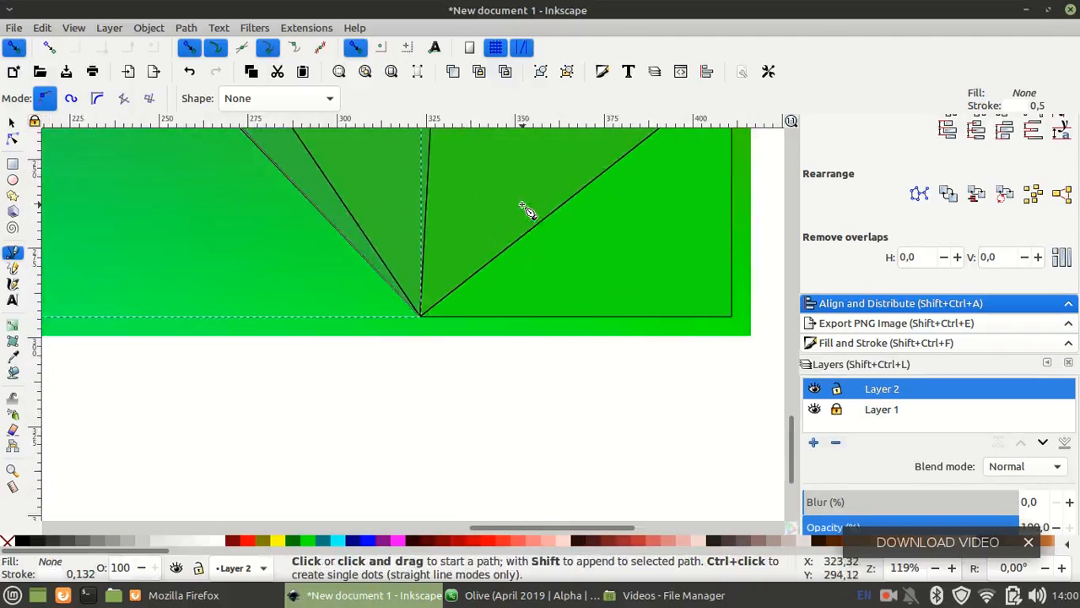
pyautogui.press('d')
pyautogui.moveTo(152, 203); pyautogui.dragTo(214, 253)
# Toggle Layer 1's visibility repeatedly to compare the low-poly triangles with and without the gradient beneath
pyautogui.press('-')
pyautogui.press('-')
pyautogui.press('-')
pyautogui.press('-')
pyautogui.press('-')
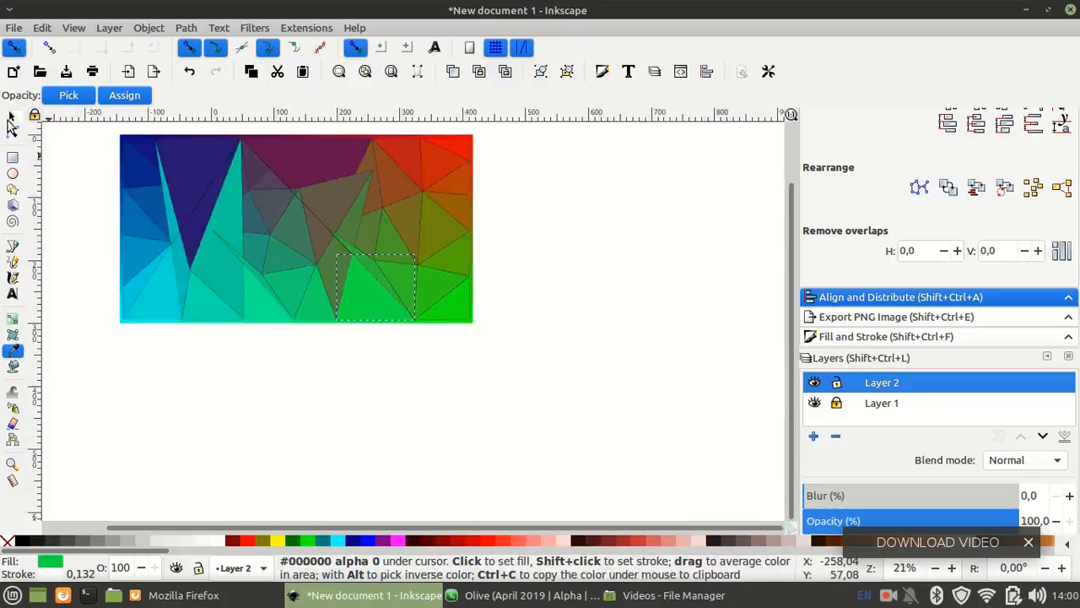
pyautogui.click(12, 117)
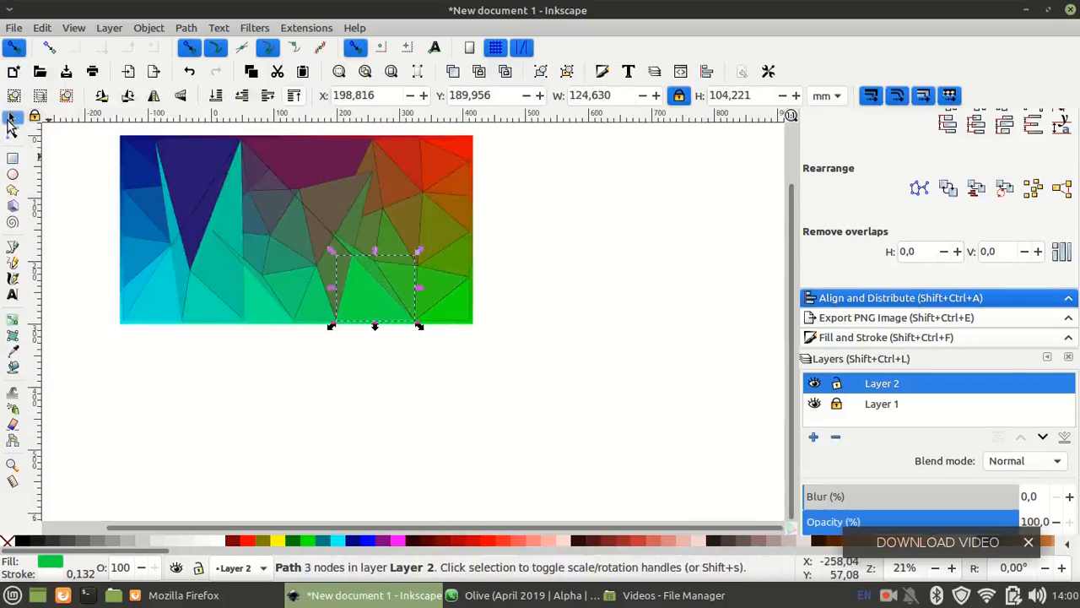
pyautogui.click(816, 404)
pyautogui.click(816, 404)
pyautogui.click(815, 405)
pyautogui.click(816, 404)
pyautogui.click(816, 404)
pyautogui.click(815, 404)
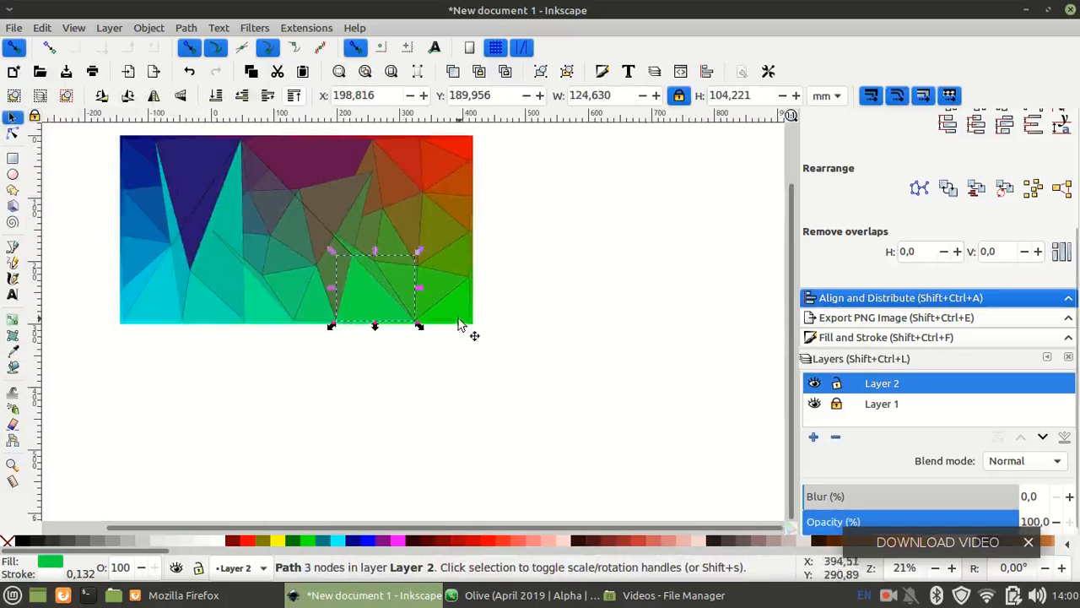
# Select all the low-poly triangles on Layer 2 together and remove their strokes so only the fills remain
pyautogui.click(505, 344)
pyautogui.moveTo(504, 344); pyautogui.dragTo(65, 124)
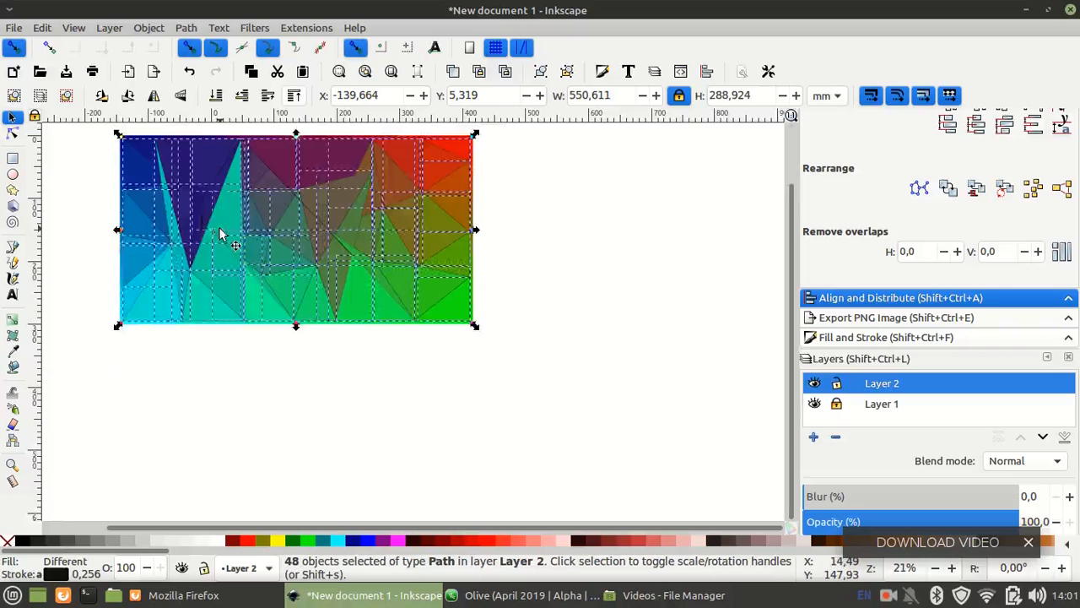
pyautogui.scroll(3, 220, 234)
pyautogui.scroll(-5, 219, 234)
pyautogui.scroll(3, 220, 235)
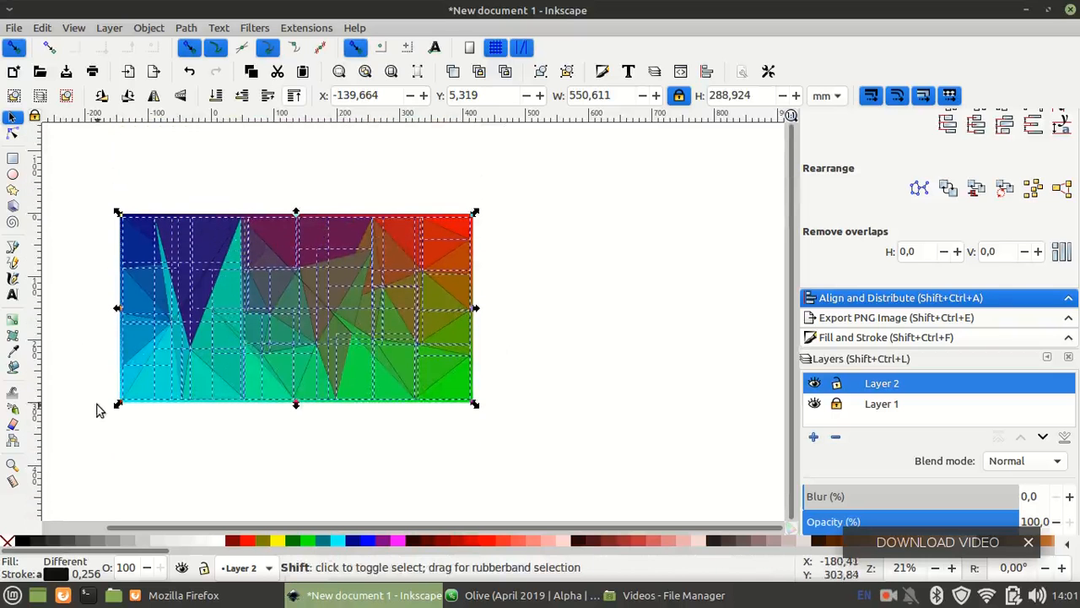
pyautogui.keyDown('shift'); pyautogui.click(6, 541); pyautogui.keyUp('shift')
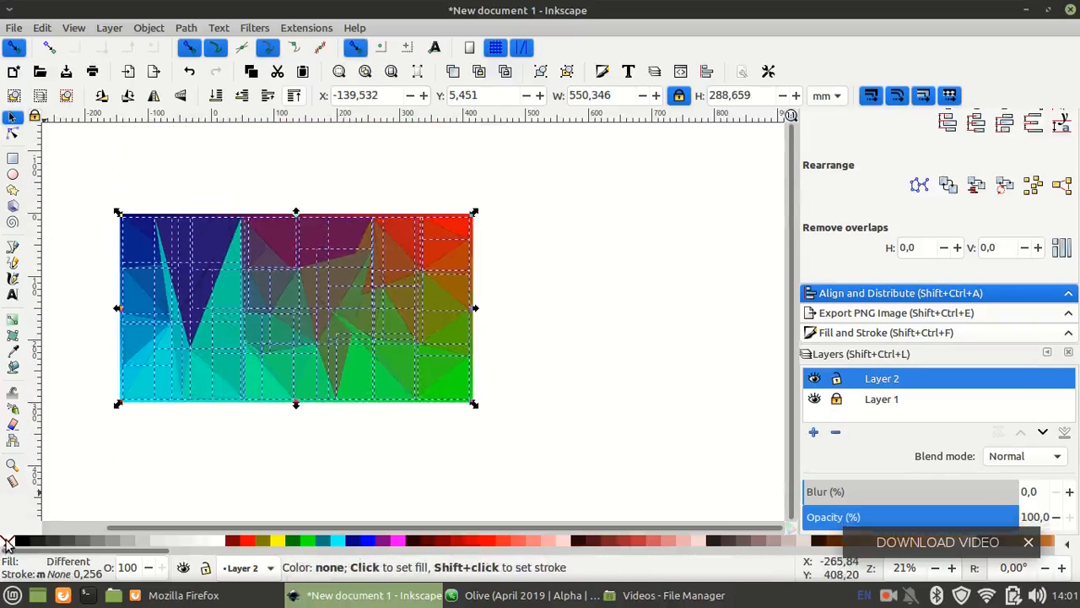
pyautogui.click(234, 475)
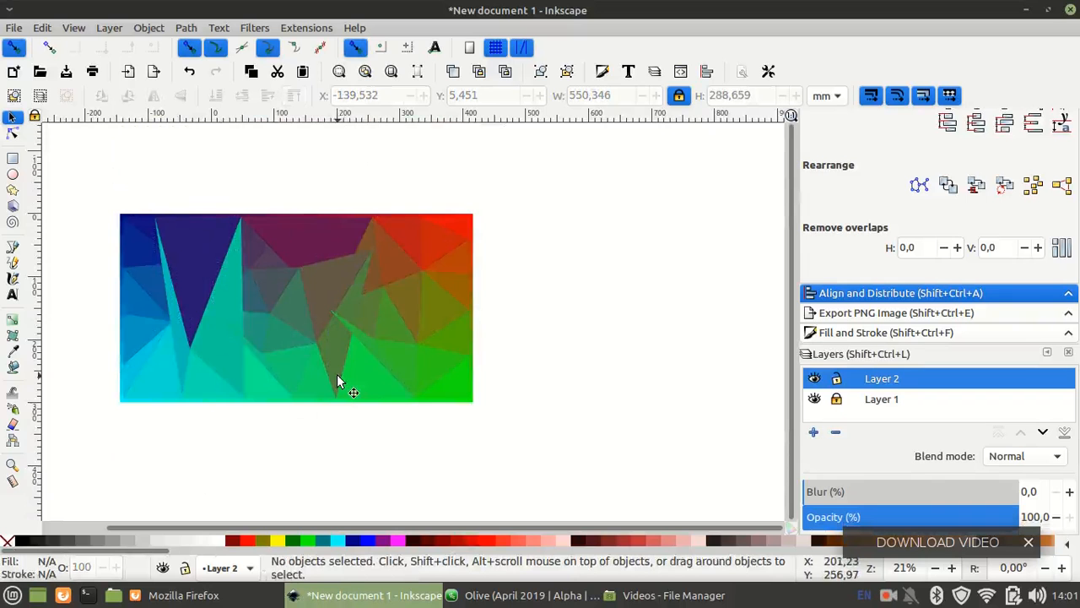
pyautogui.press('5')
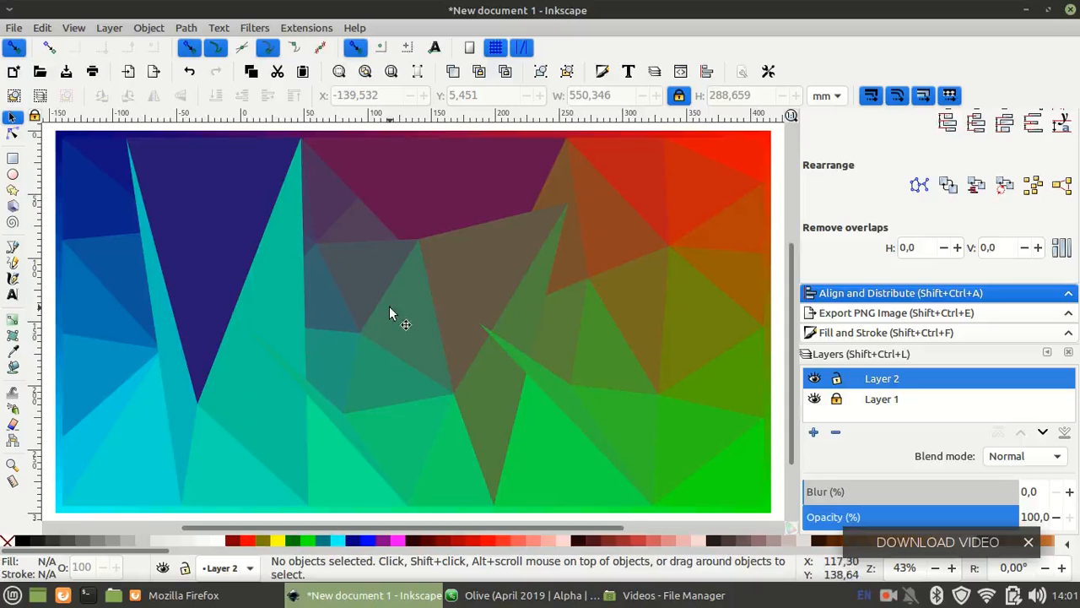
pyautogui.click(524, 336)
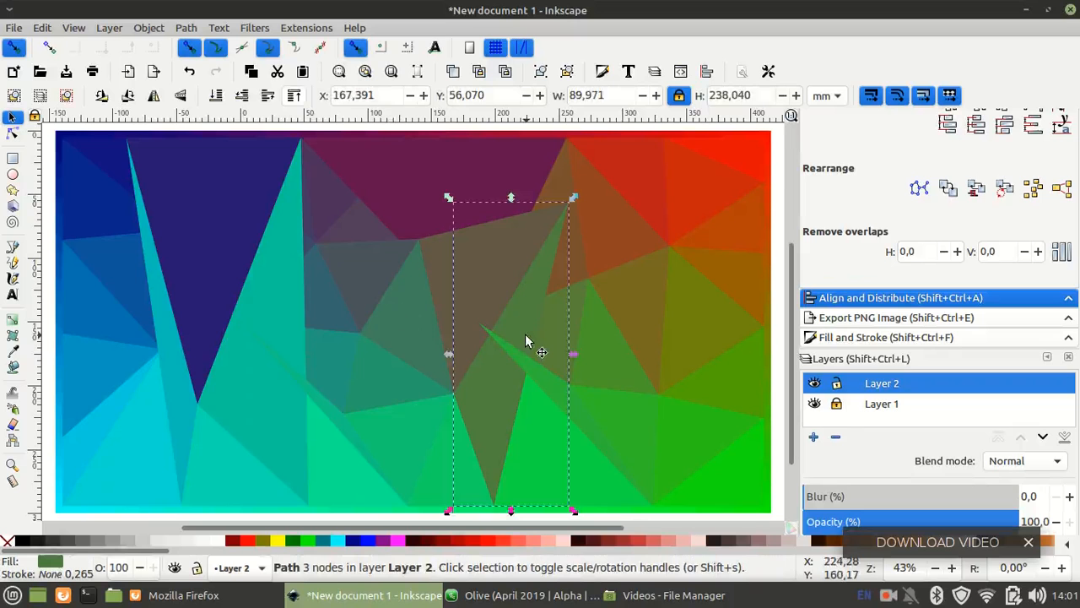
pyautogui.press('-')
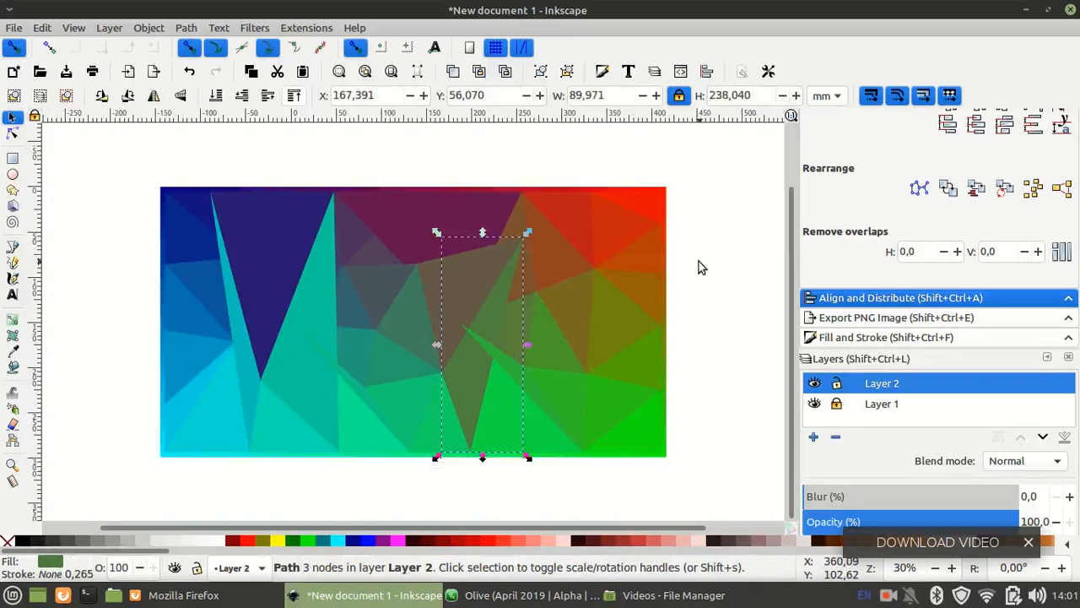
pyautogui.click(778, 283)
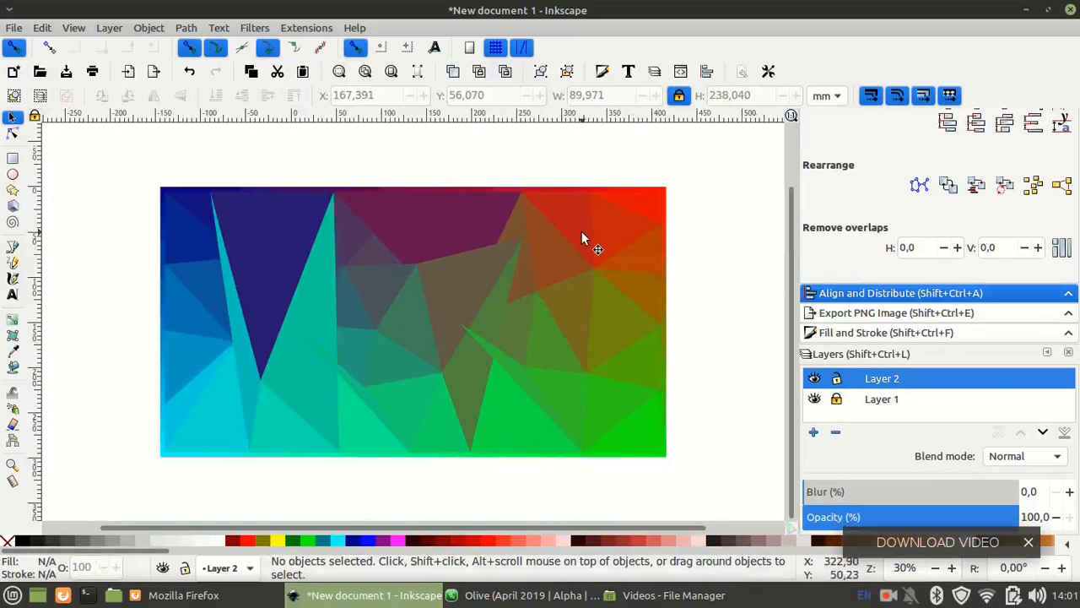